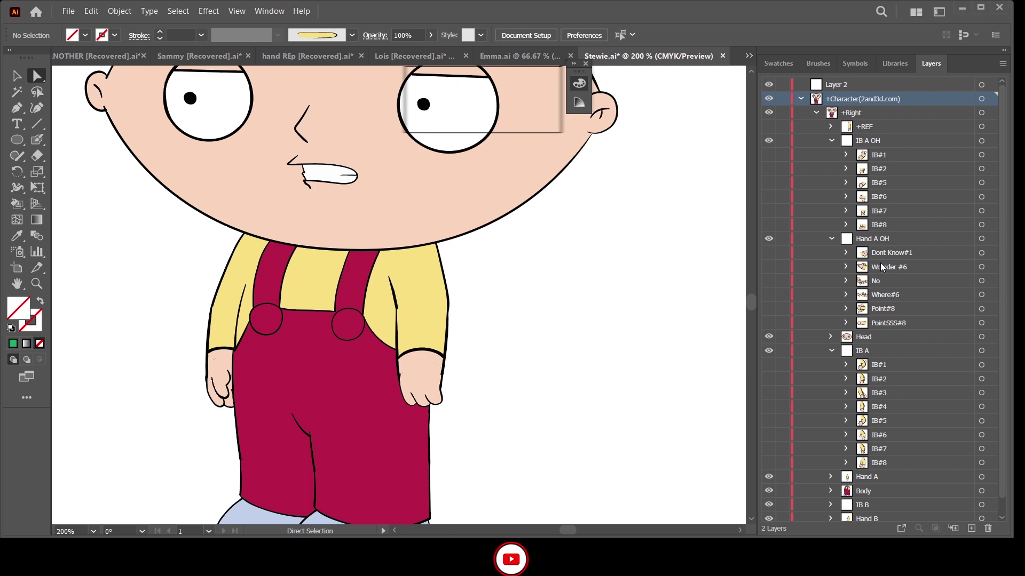
- Collapse the IB A OH, Hand A OH and IB A groups in the layer list
left_click(878, 156)
left_click(830, 140)
left_click(831, 155)
left_click(836, 157)
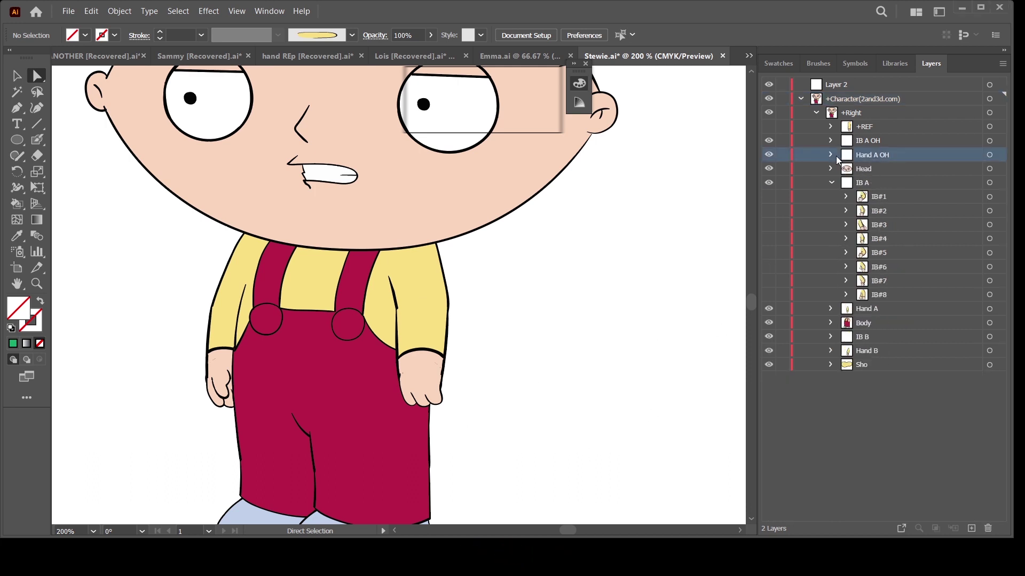
left_click(830, 154)
left_click(830, 155)
left_click(831, 141)
left_click(831, 141)
left_click(831, 182)
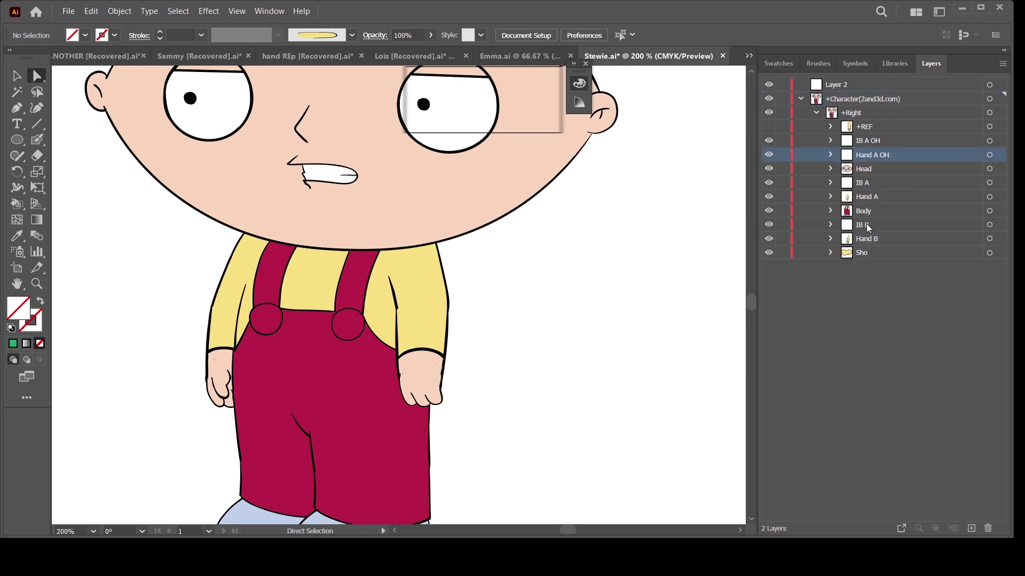
- Duplicate the IB B and Hand B groups and place the copies directly above the Head group
left_click(864, 182)
left_click(875, 196)
left_click(869, 236)
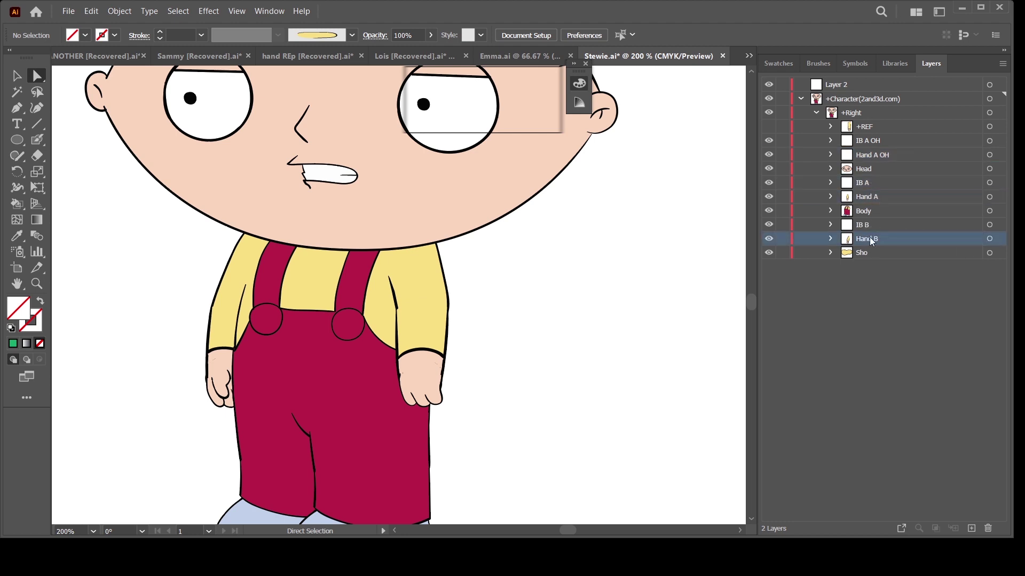
left_click(878, 226, "shift")
left_click_drag(872, 227, 874, 166)
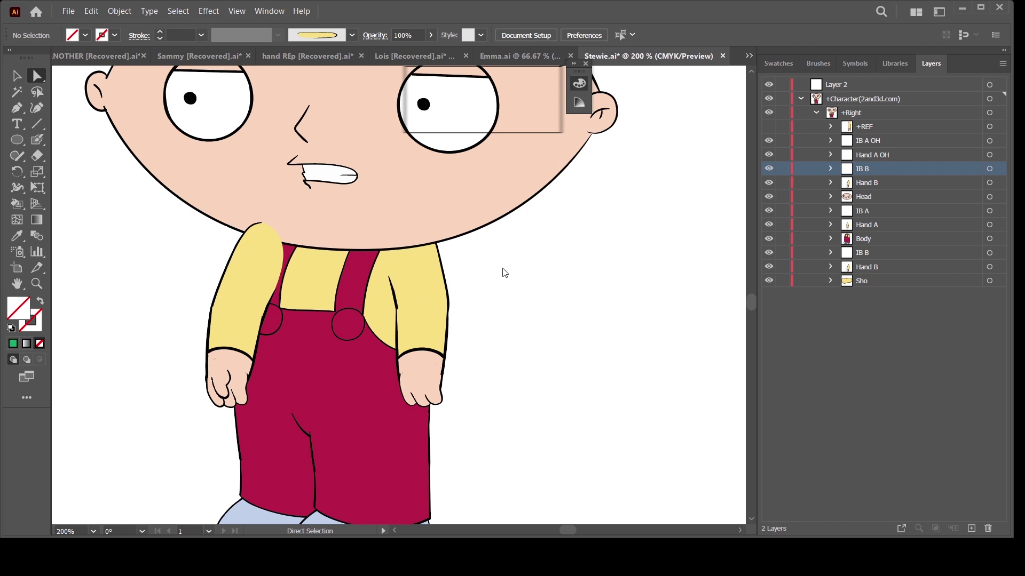
- Rename the two copied groups above Head as IB B OH and Hand B OH
type("OH")
key("Tab")
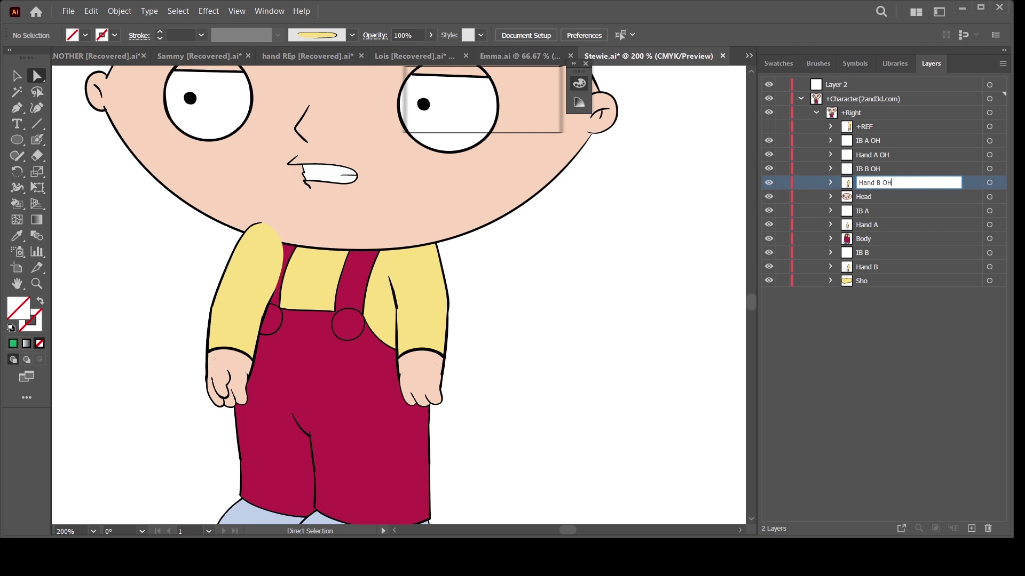
left_click(859, 296)
- Examine the sublayers inside the IB B OH and Hand B OH groups
left_click(833, 168)
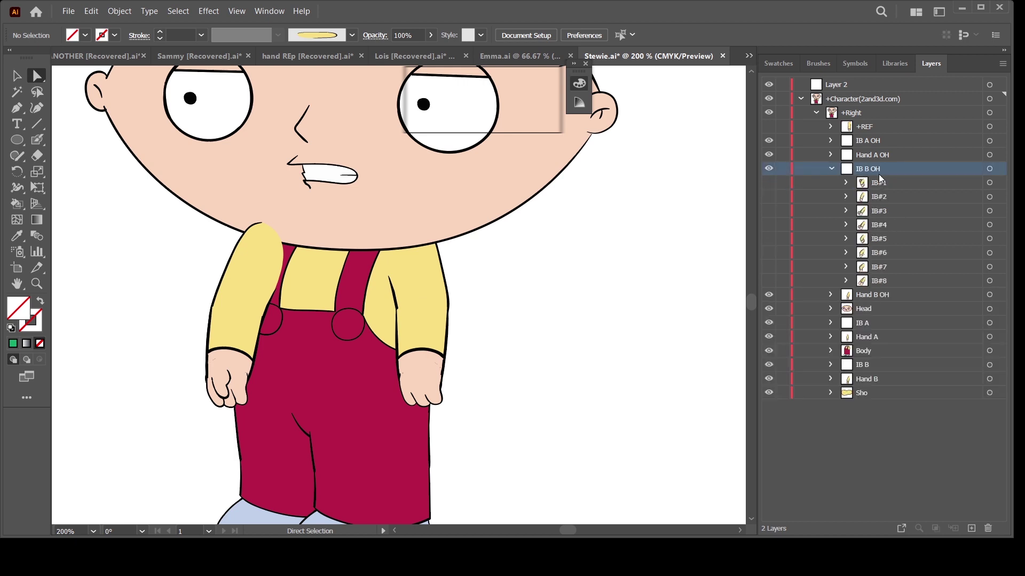
left_click(831, 168)
left_click(831, 183)
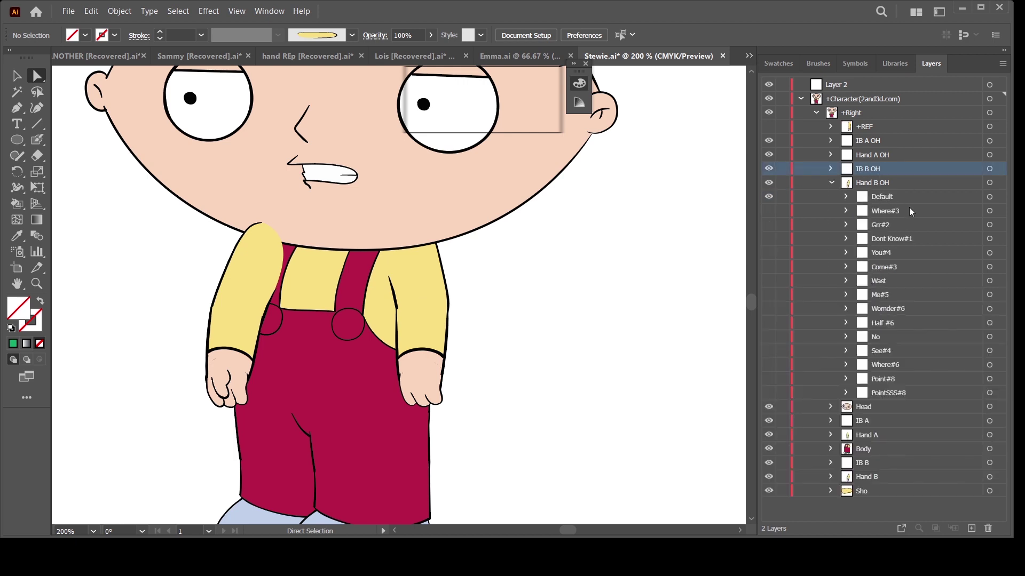
left_click(895, 202)
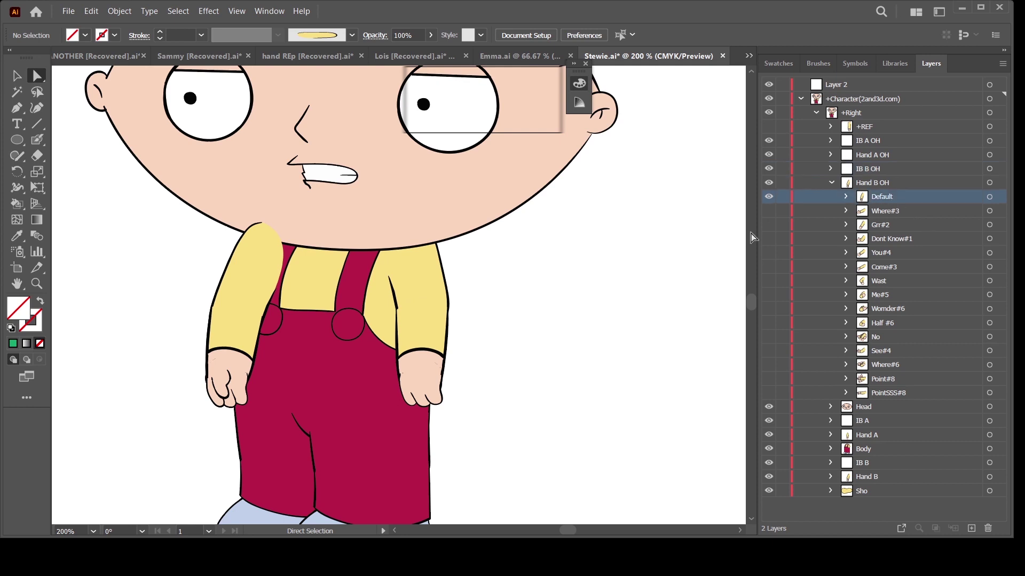
left_click(885, 184)
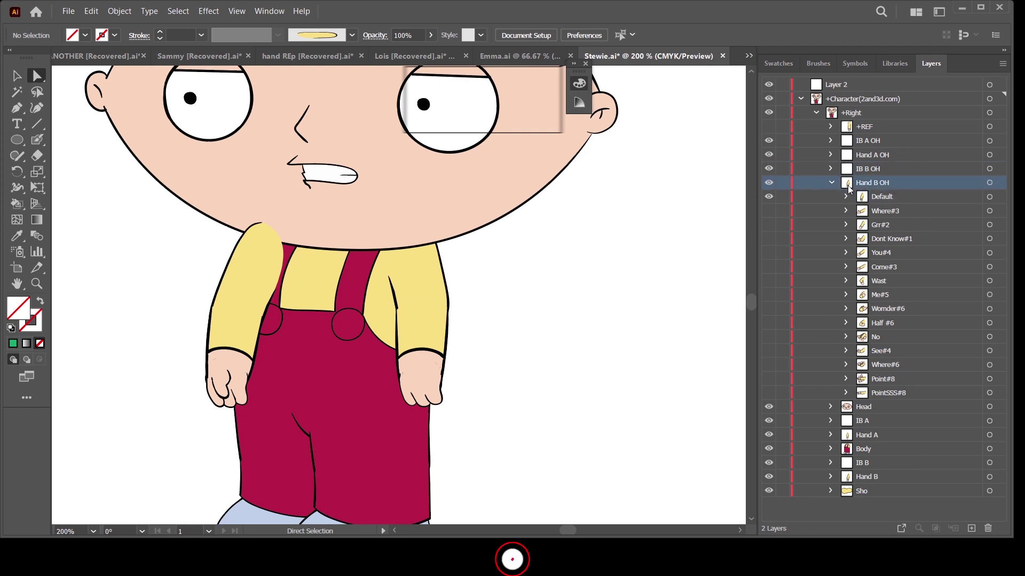
left_click(831, 169)
scroll(931, 251, "down", 1)
left_click(873, 187)
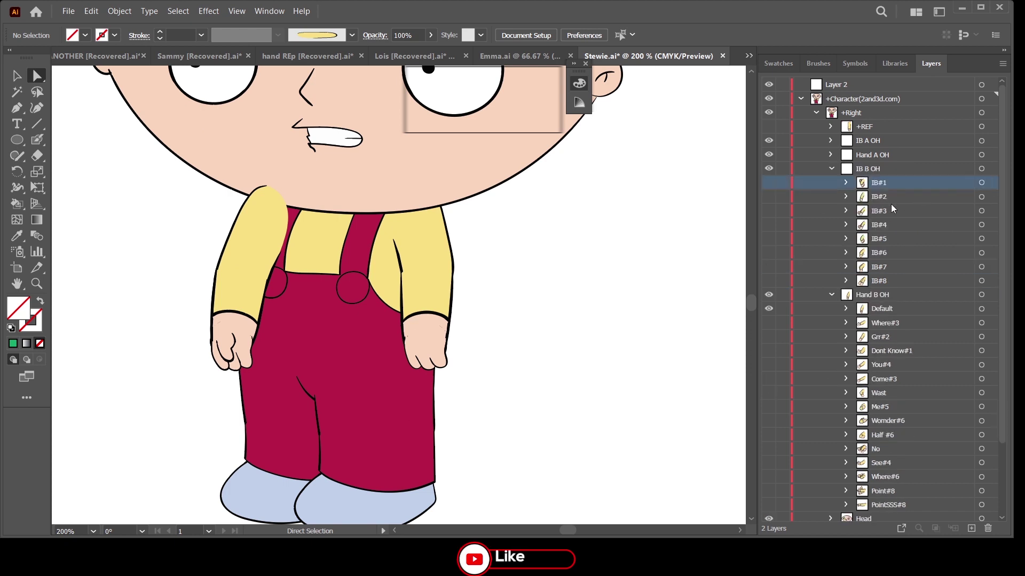
- Delete the IB#3 and IB#4 sublayers from the IB B OH group and collapse that group
left_click(891, 295)
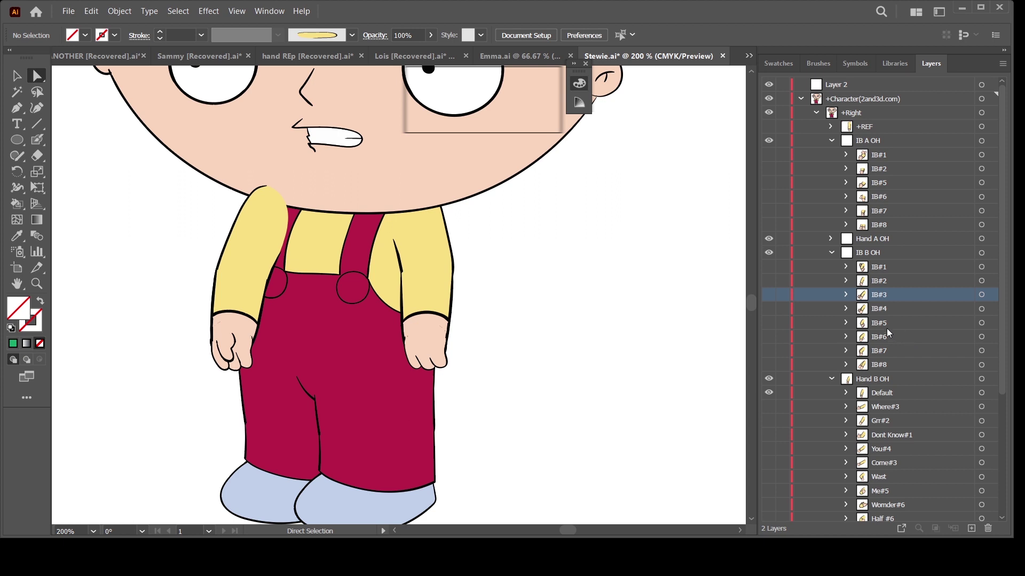
left_click(902, 309, "shift")
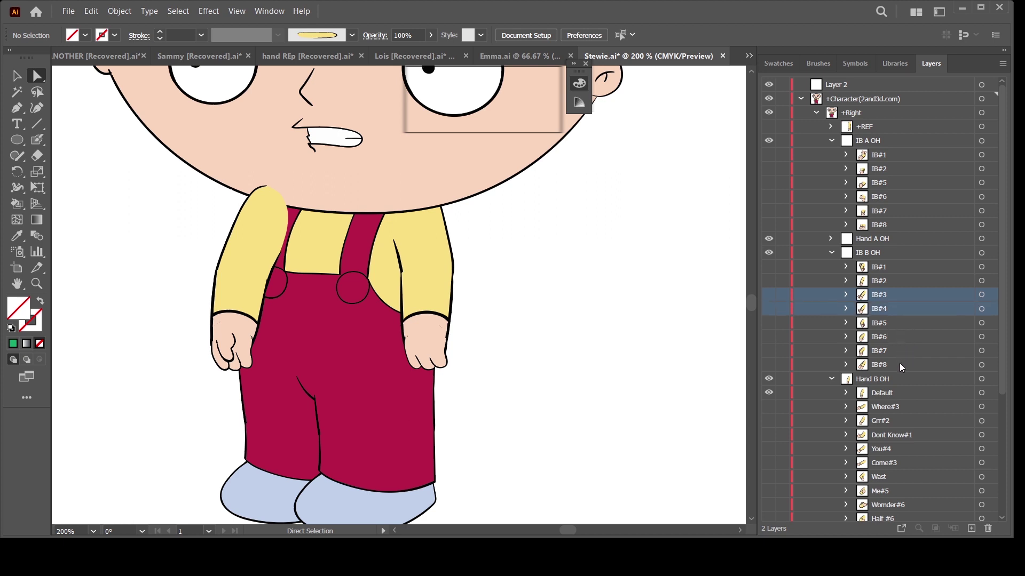
left_click(987, 527)
left_click(890, 271)
left_click(891, 283)
left_click(892, 296)
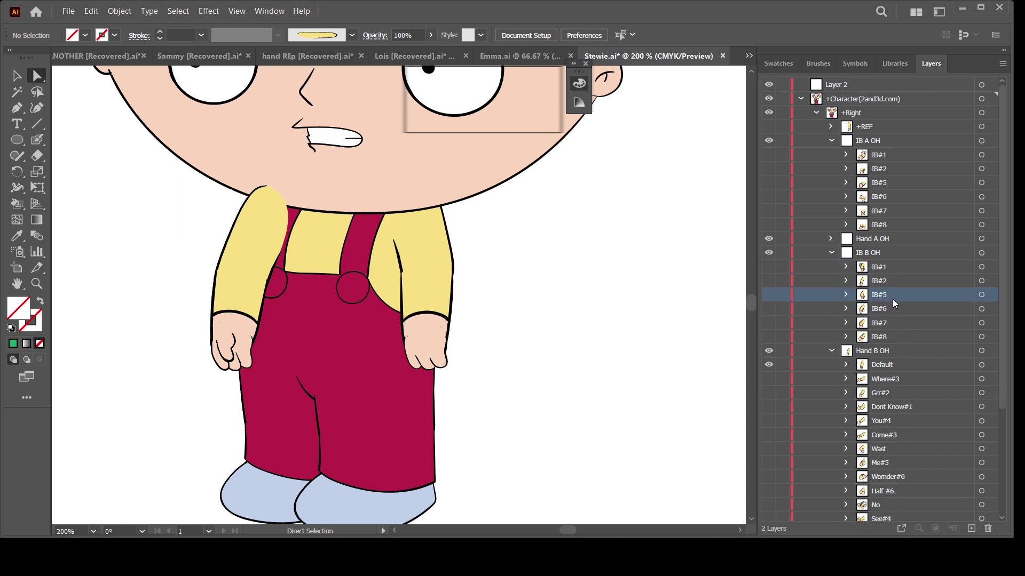
left_click(892, 308)
left_click(893, 321)
left_click(891, 336)
left_click(831, 252)
- Preview the hidden hand poses in the Hand B OH group, from Where#3 down to Wast
left_click(867, 282)
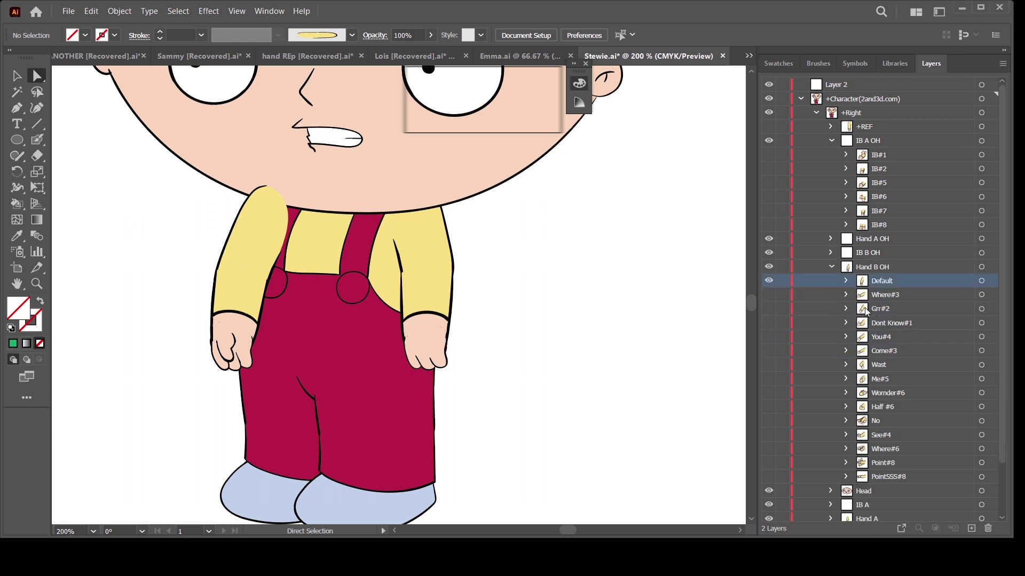
left_click(768, 211)
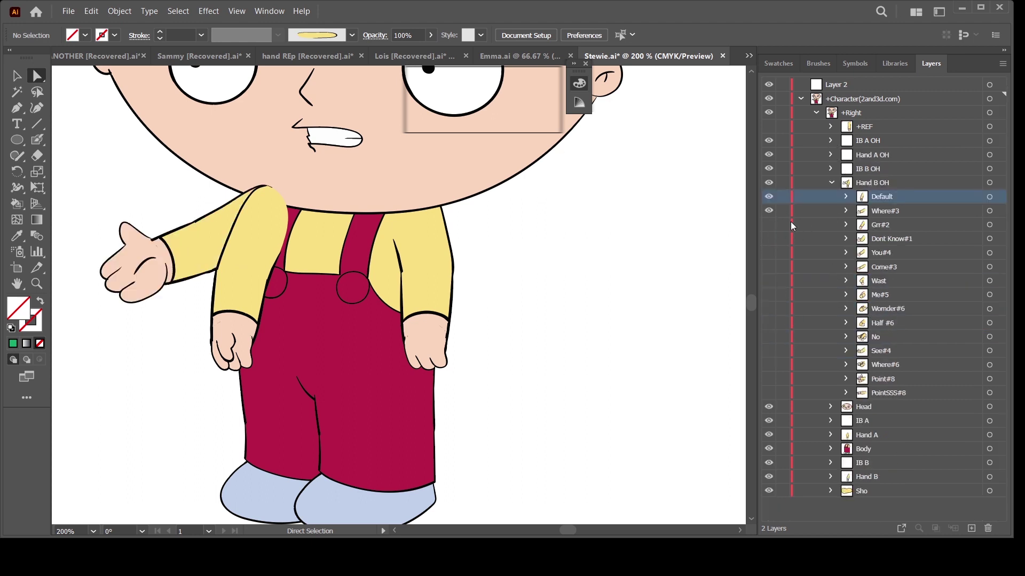
left_click_drag(769, 224, 768, 252)
left_click(769, 281)
left_click(768, 267)
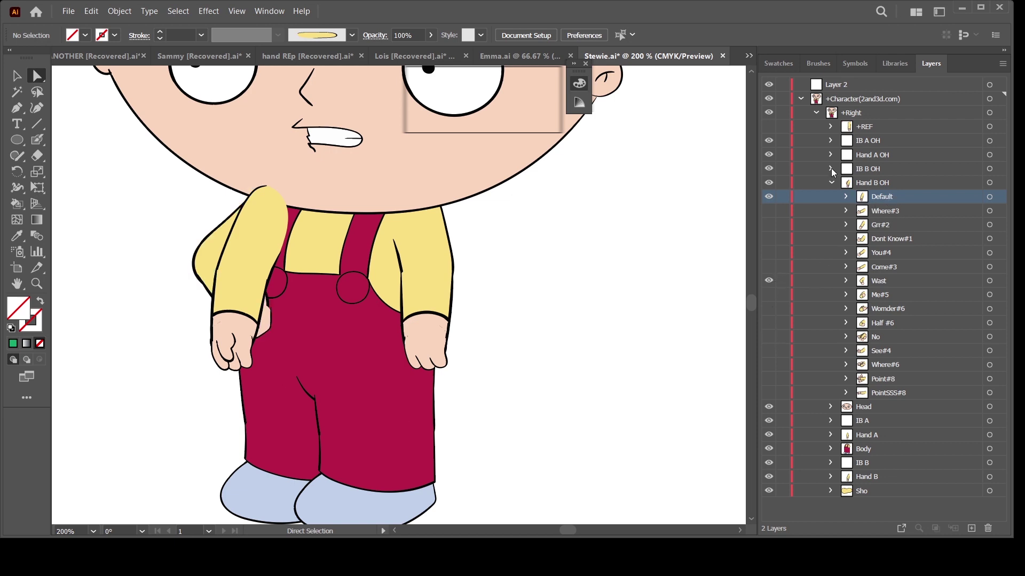
- Move Dont Know#1, Womder#6, No, Where#6, Point#8 and PointSSS#8 to the top of the Hand B OH group, matching Hand A OH
left_click(830, 155)
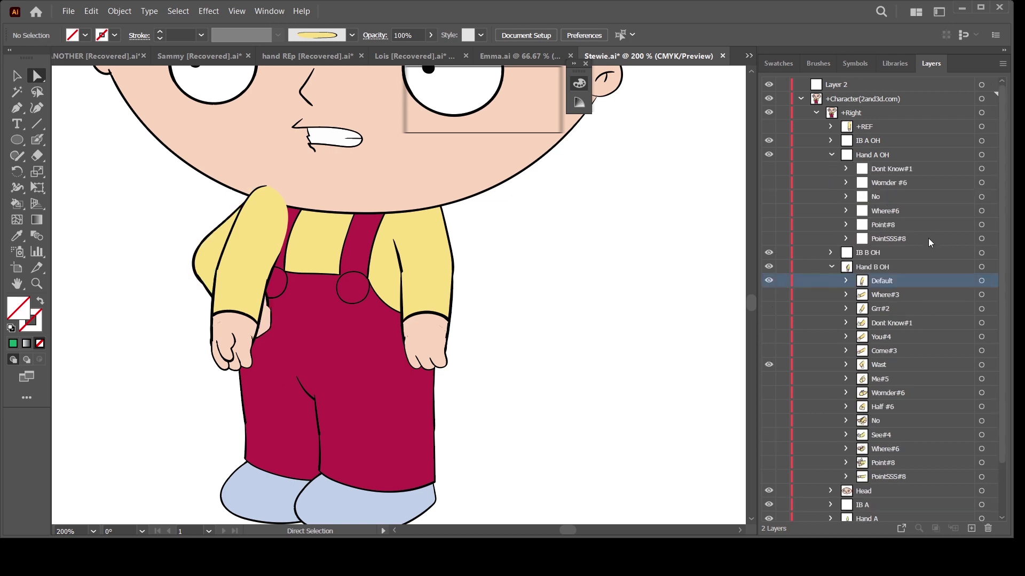
left_click(909, 327)
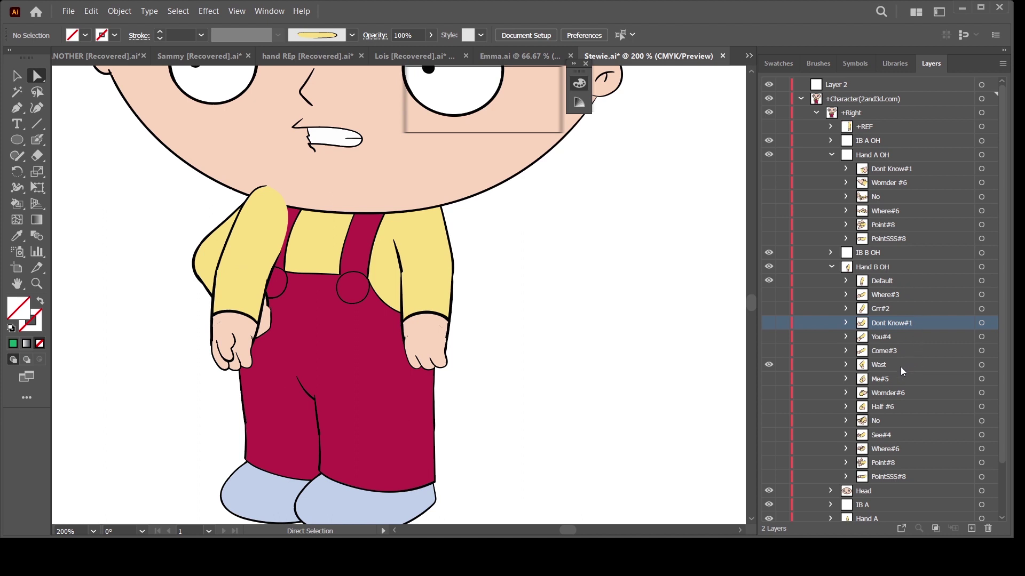
left_click(894, 395, "ctrl")
left_click(900, 425, "ctrl")
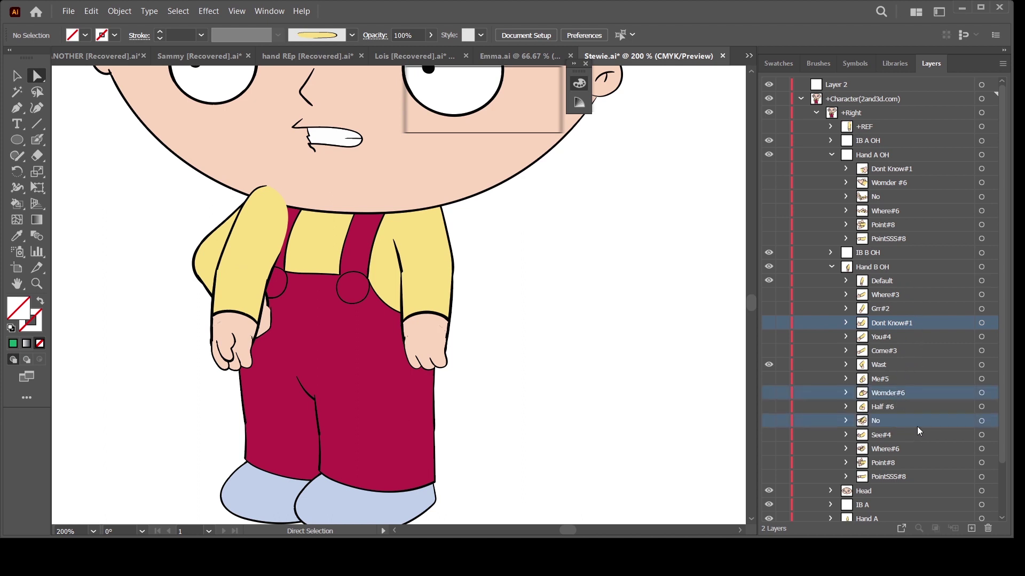
left_click(903, 452, "ctrl")
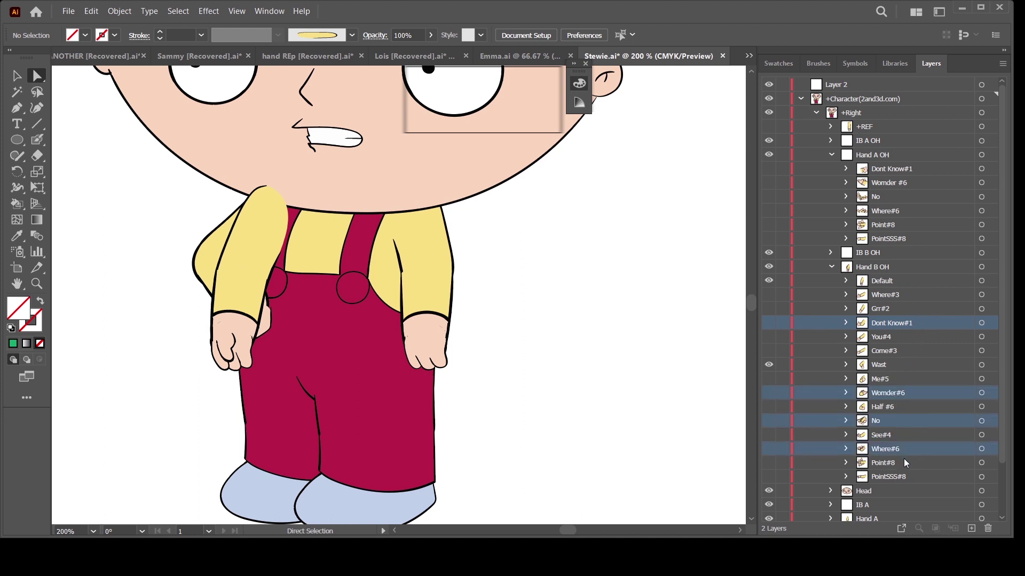
left_click(911, 464, "ctrl")
left_click(909, 477, "ctrl")
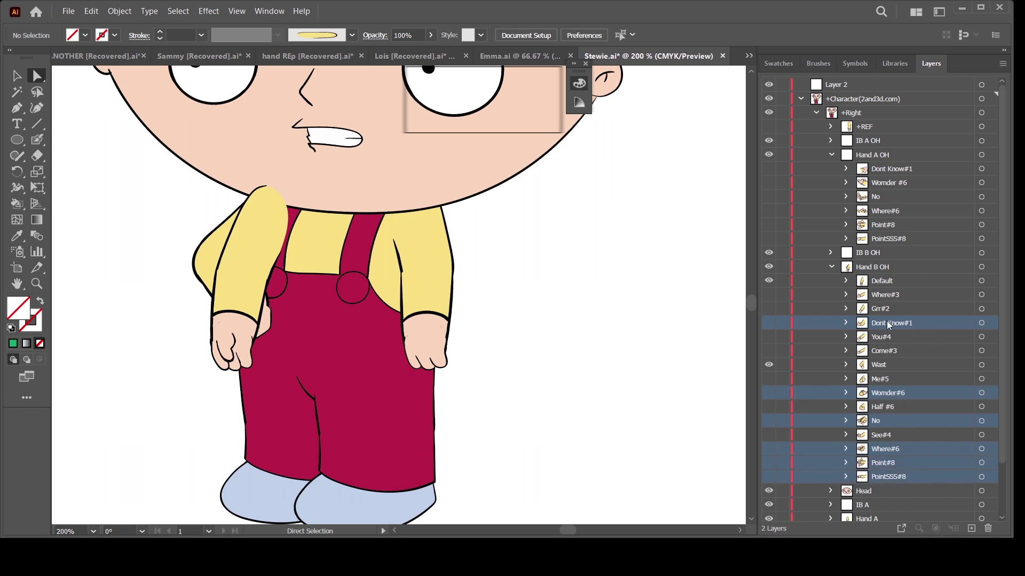
left_click_drag(888, 325, 887, 274)
- Delete Default, Where#3, Grr#2, You#4, Come#3, Wast, Me#5, Half #6 and See#4 from Hand B OH and collapse the open hand groups
left_click(896, 364)
left_click(897, 477, "shift")
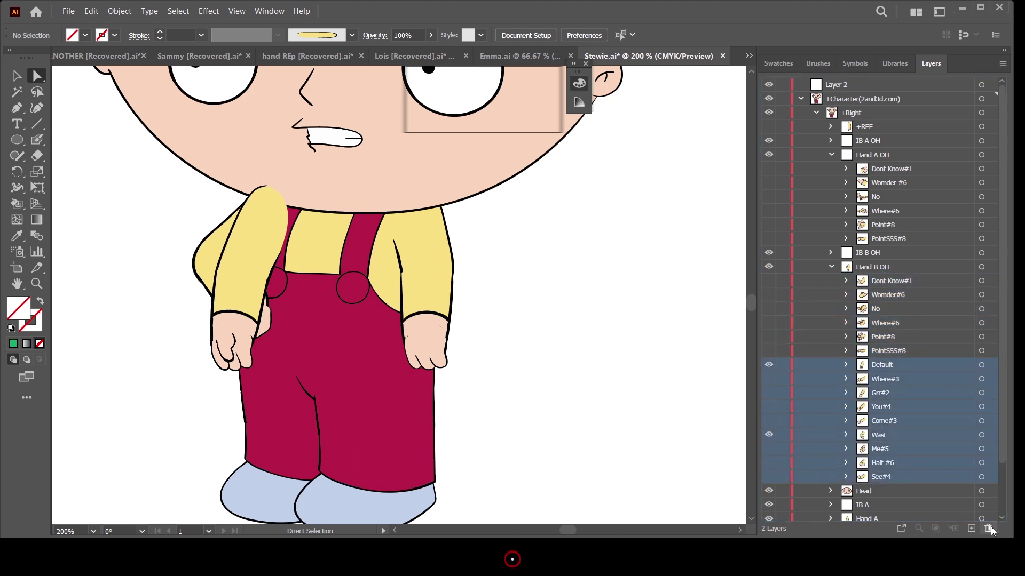
left_click(988, 528)
left_click(831, 267)
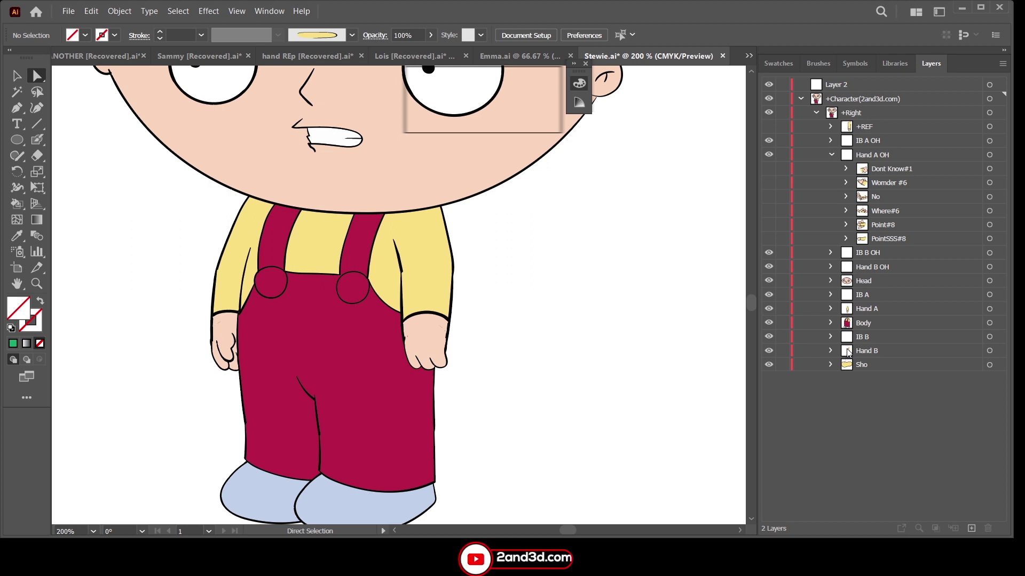
left_click(831, 154)
- Review the order of the groups under +Right and the contents of the Head group
left_click(848, 89)
left_click(874, 143)
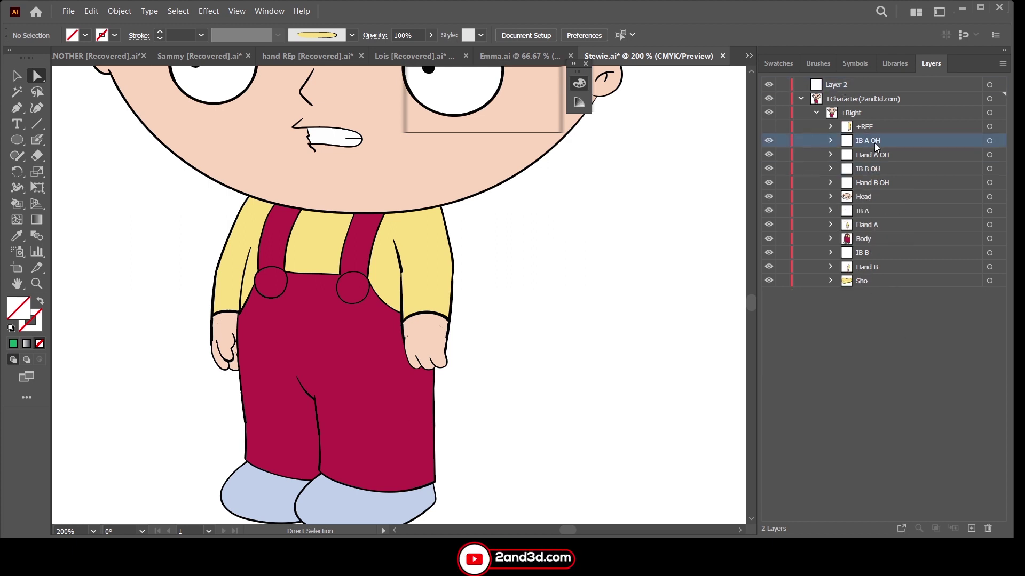
left_click(875, 170)
left_click(873, 182)
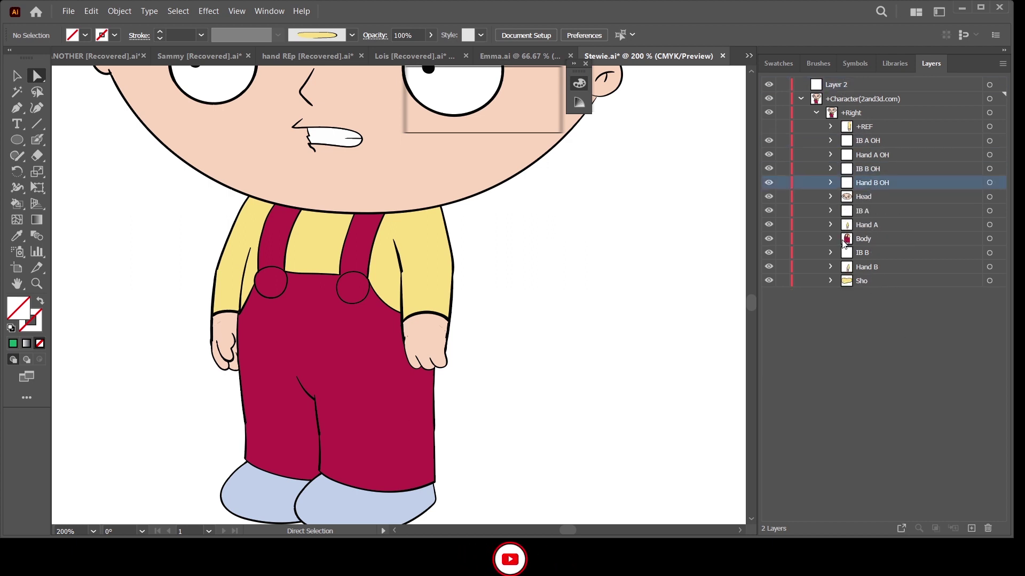
left_click(875, 244)
left_click(864, 198)
left_click(831, 196)
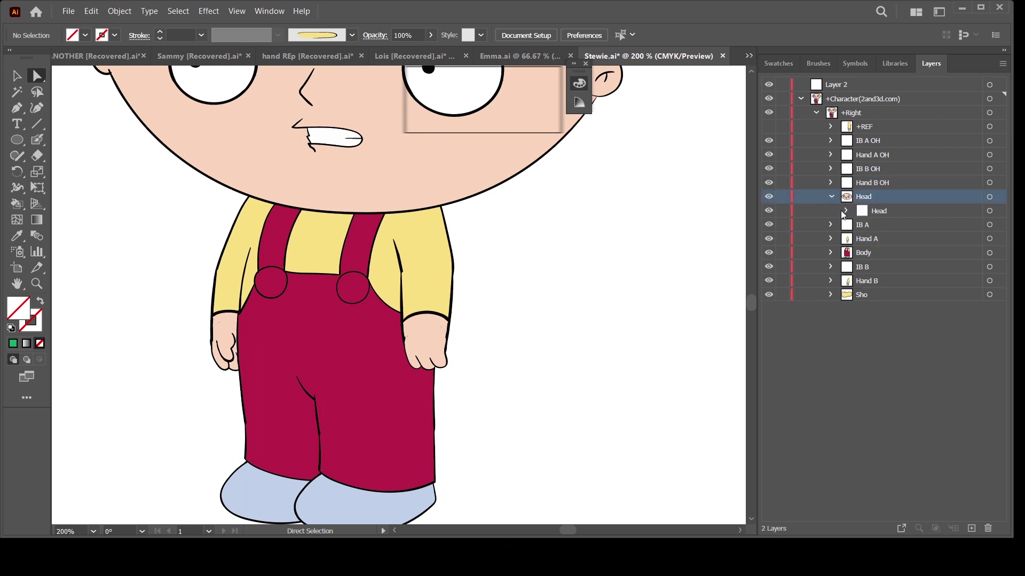
left_click_drag(613, 298, 629, 414)
left_click(876, 212)
left_click(830, 198)
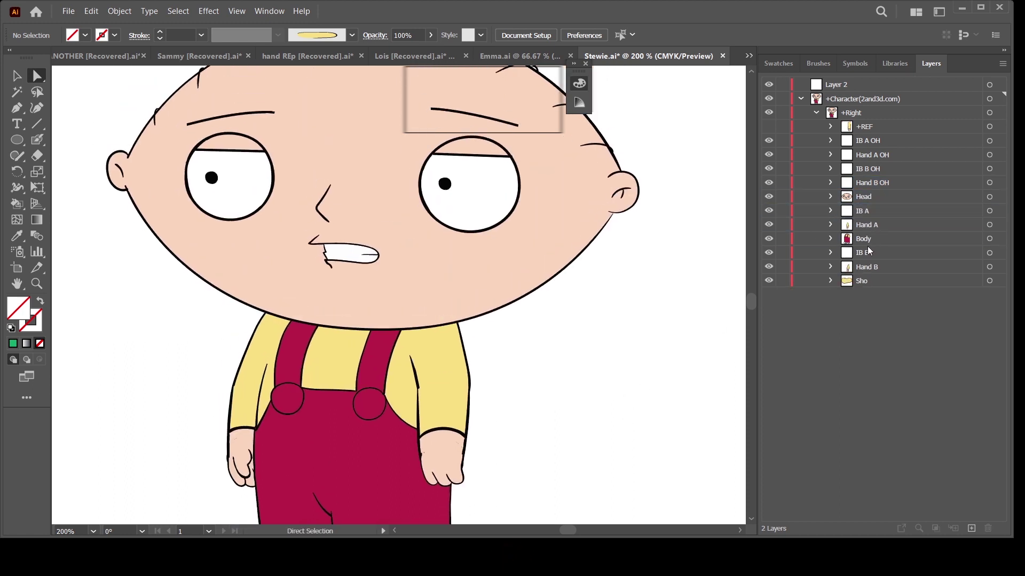
- Delete the empty Layer 2, view the whole character at 100% and save the document
left_click(856, 87)
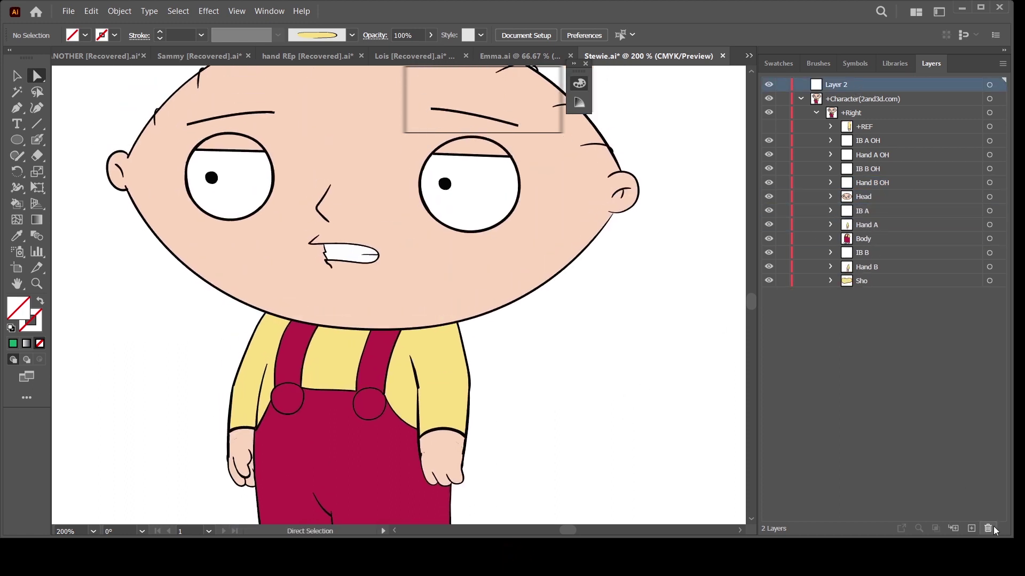
key("Delete")
key("ctrl+1")
left_click_drag(517, 376, 578, 400)
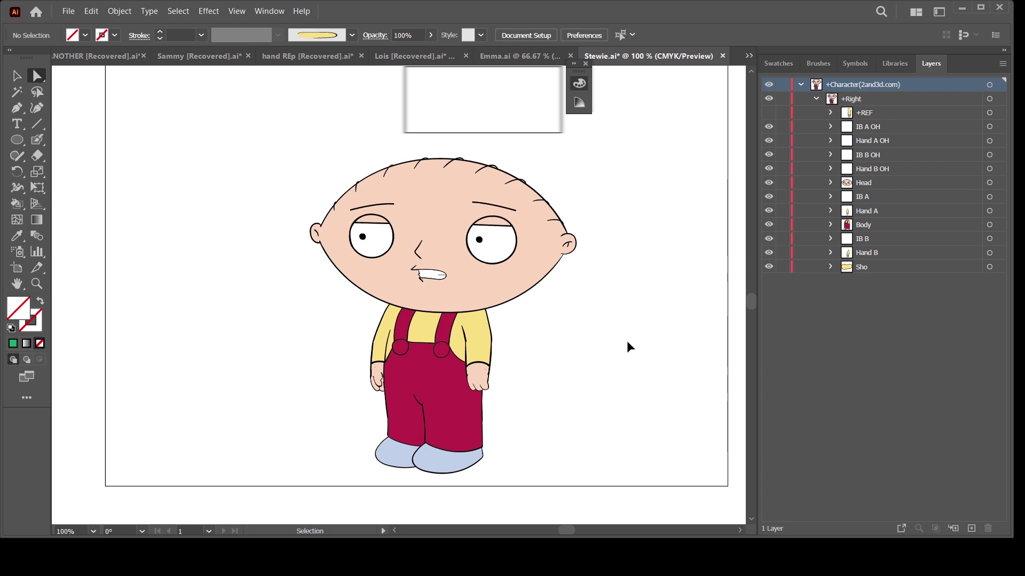
key("ctrl+s")
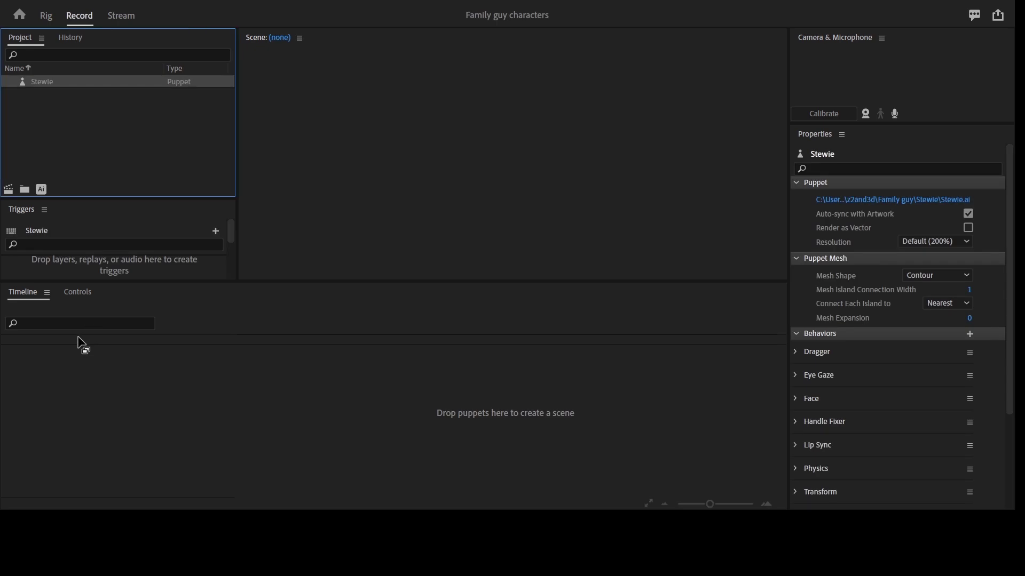
- In Character Animator, create a scene from the Stewie puppet and adjust the camera's zoom
left_click_drag(42, 81, 74, 337)
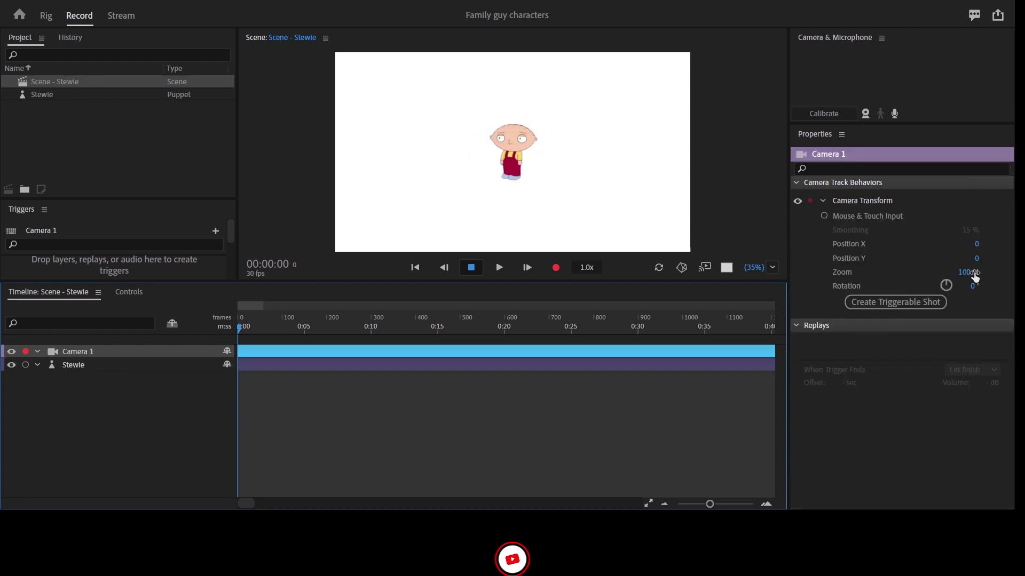
left_click_drag(963, 272, 947, 157)
- Open the Stewie puppet for rigging and select its Right group
double_click(90, 366)
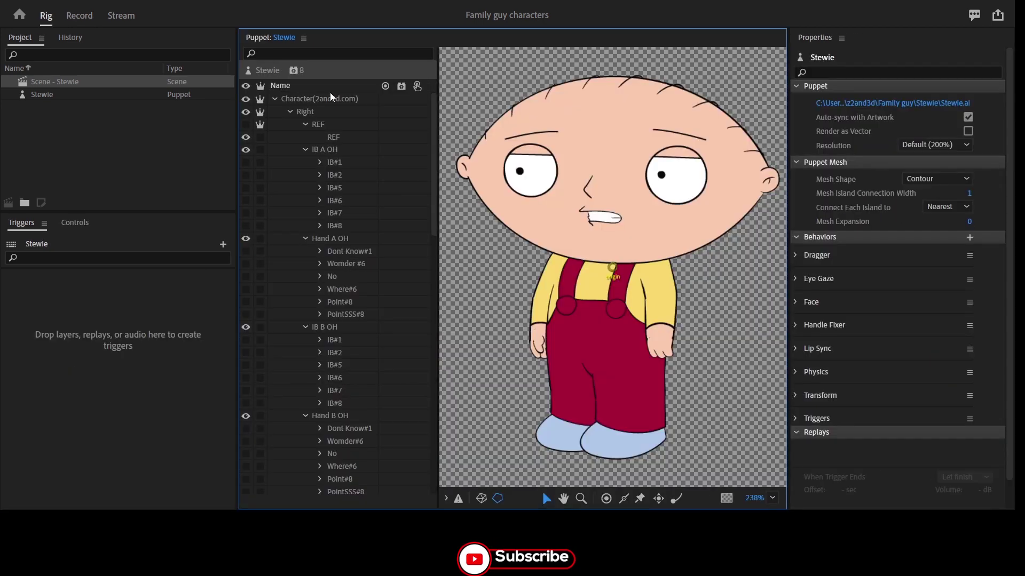
left_click(290, 112)
left_click(289, 112)
left_click(325, 111)
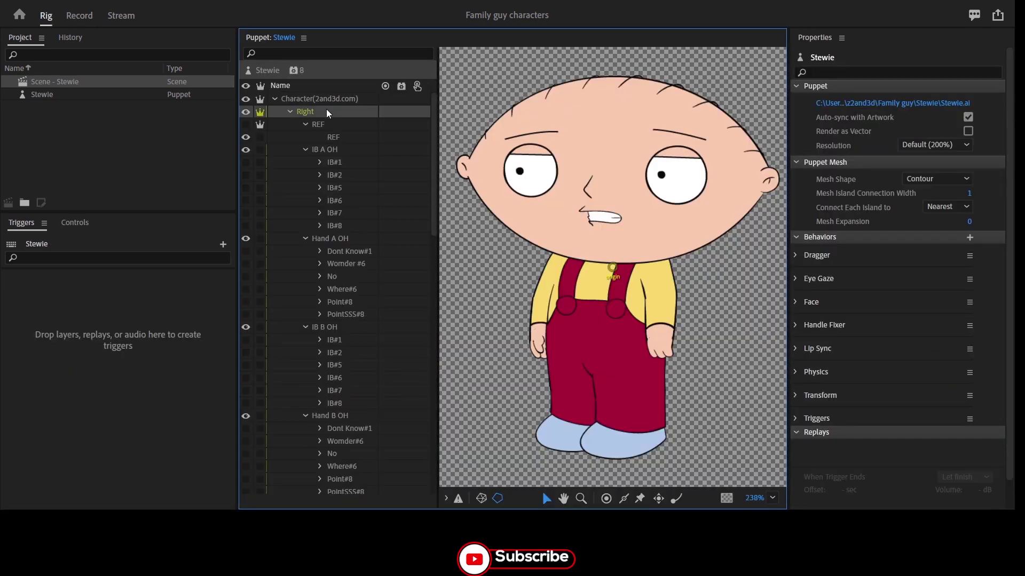
left_click(315, 99)
left_click(320, 112)
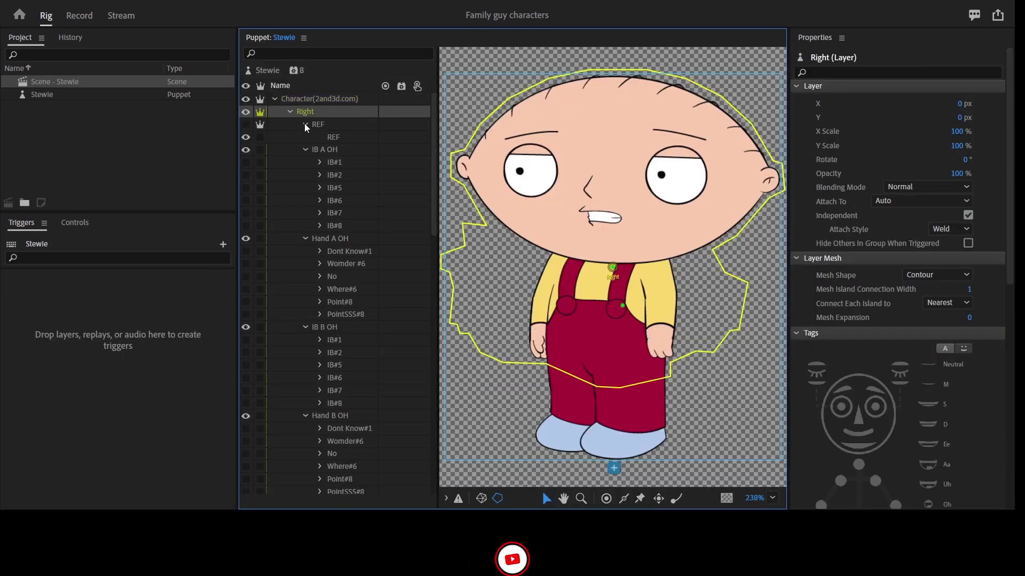
- Collapse REF and all the arm, hand, Head, Body and IB groups inside the Right group
left_click(304, 125)
left_click(304, 137)
left_click(305, 149)
left_click(305, 162)
left_click(305, 175)
left_click(305, 188)
left_click(305, 201)
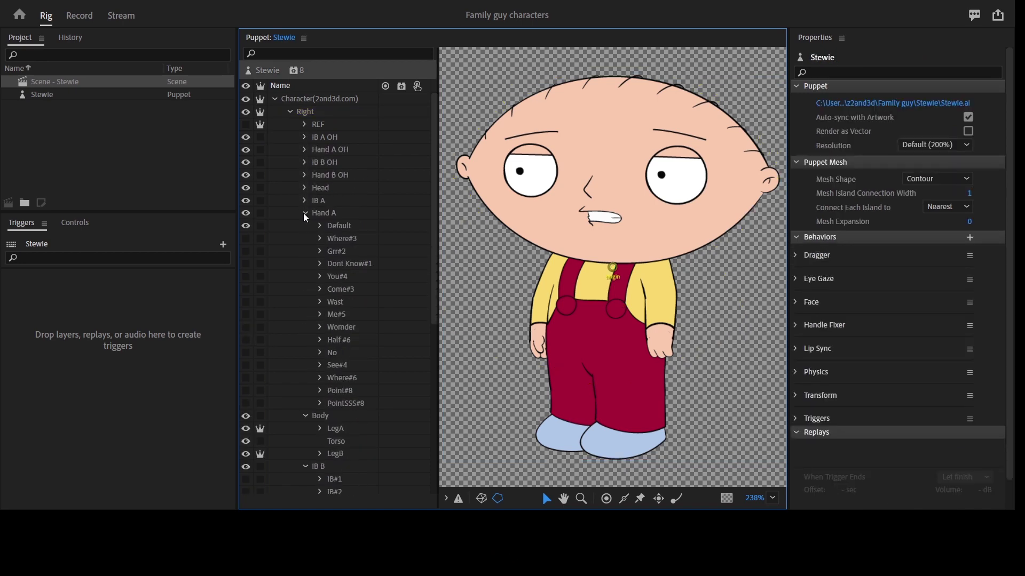
left_click(305, 212)
left_click(306, 226)
left_click(305, 238)
left_click(306, 251)
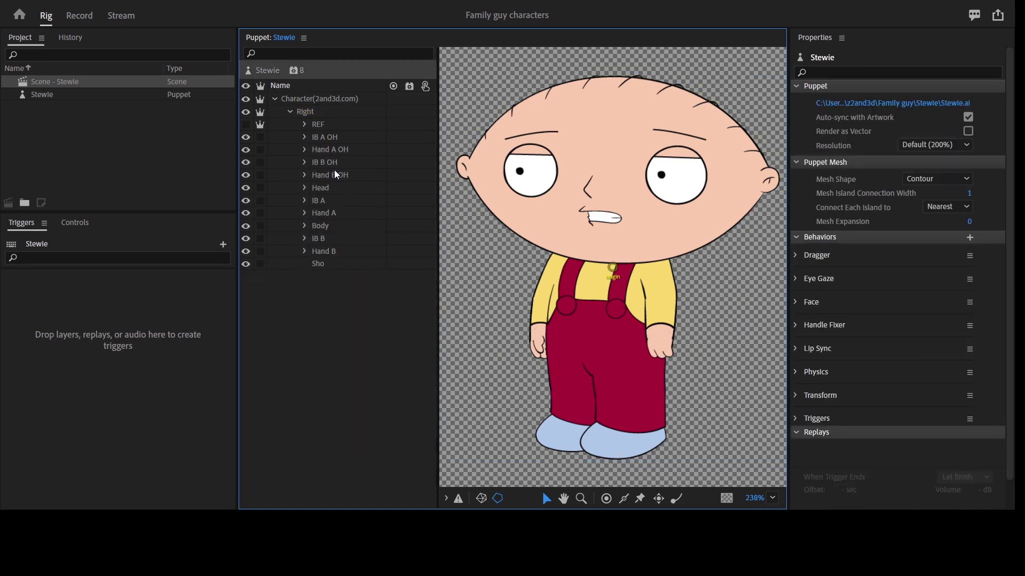
- Expand Head down to the FFT group and examine its Mouth and Eye layers
left_click(336, 175)
left_click(305, 188)
left_click(321, 201)
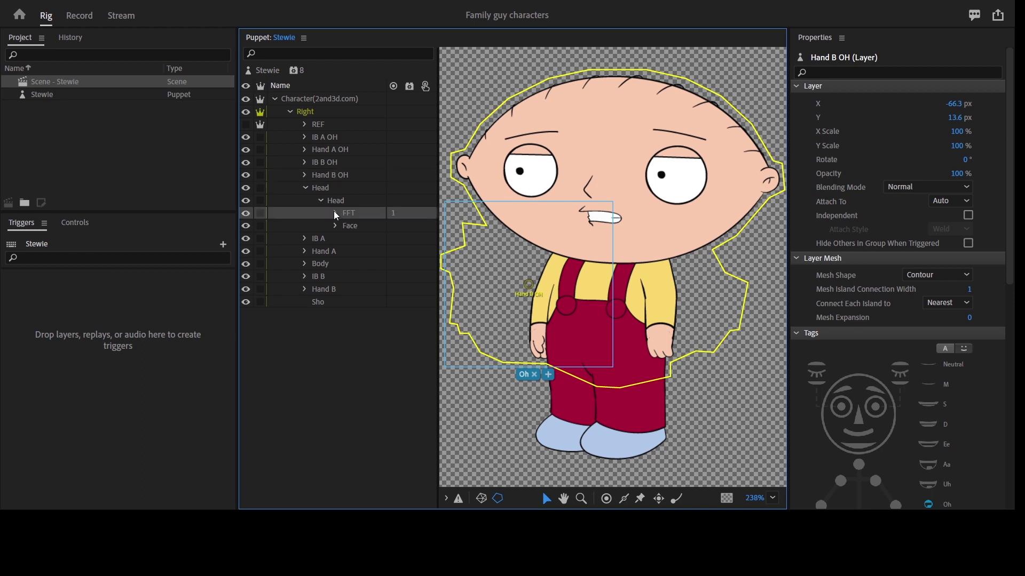
left_click(336, 213)
left_click(375, 277)
left_click(351, 276)
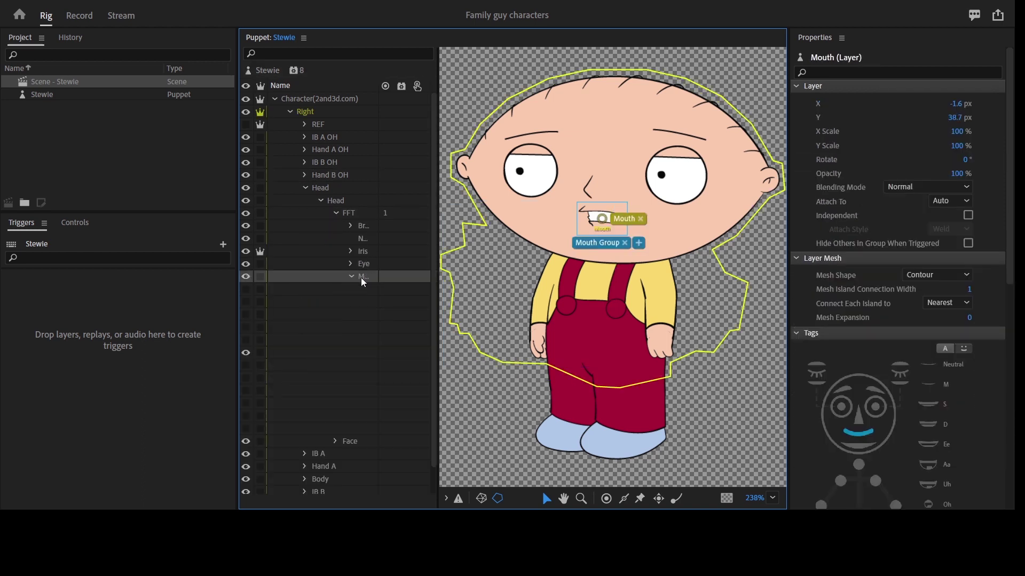
left_click(386, 302)
left_click(389, 314)
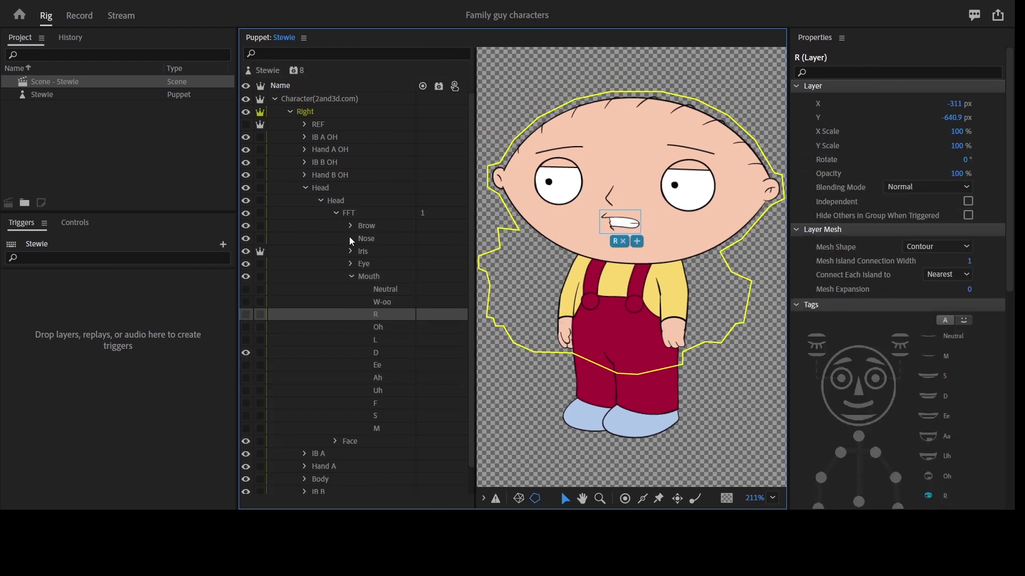
left_click(351, 276)
left_click(351, 264)
left_click(352, 265)
- Create a trigger swap set from the Brow group and enable Latch for its triggers from Normal through Scared
left_click(367, 225)
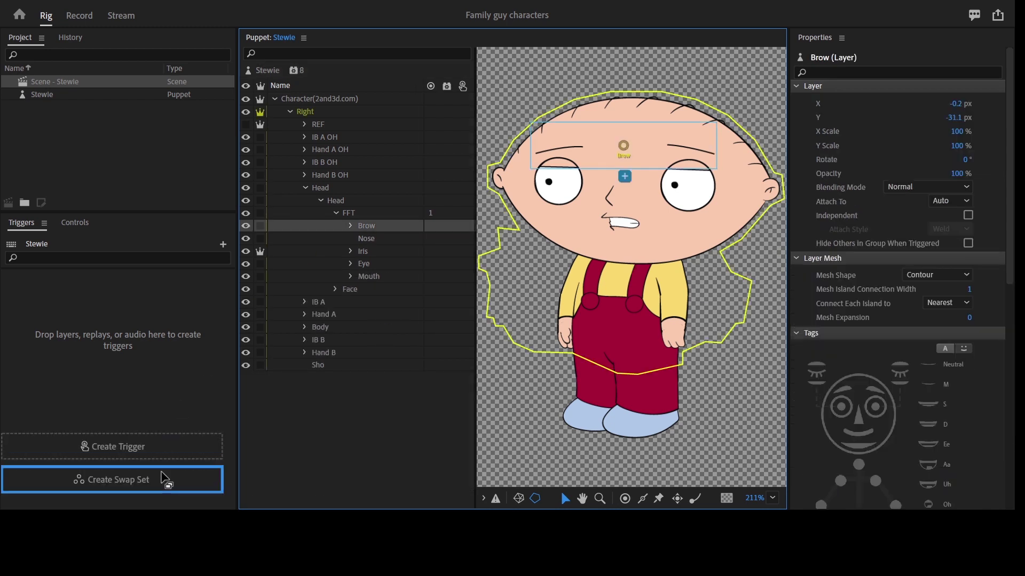
left_click(170, 479)
left_click(97, 292)
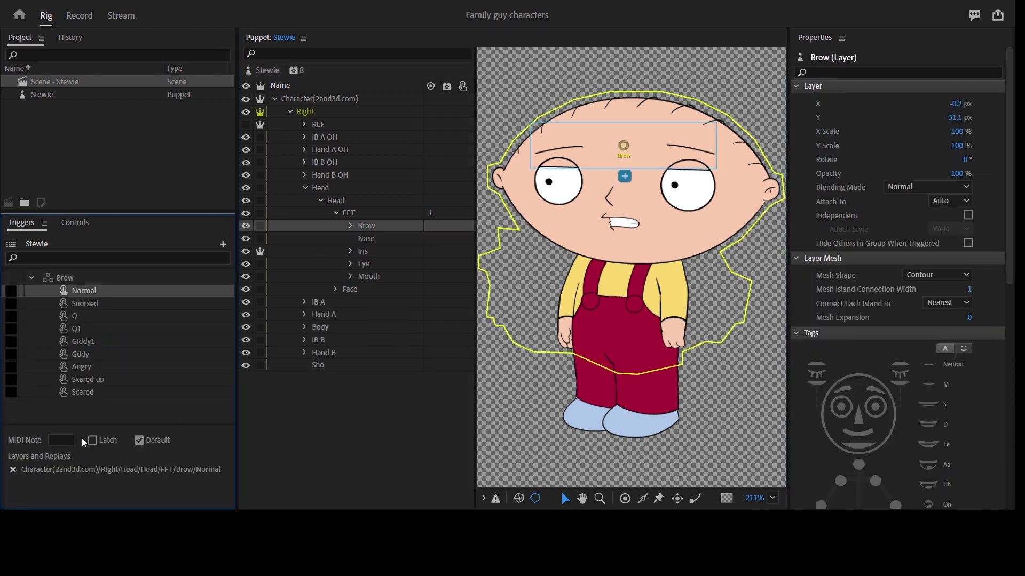
left_click(92, 392, "shift")
left_click(106, 308)
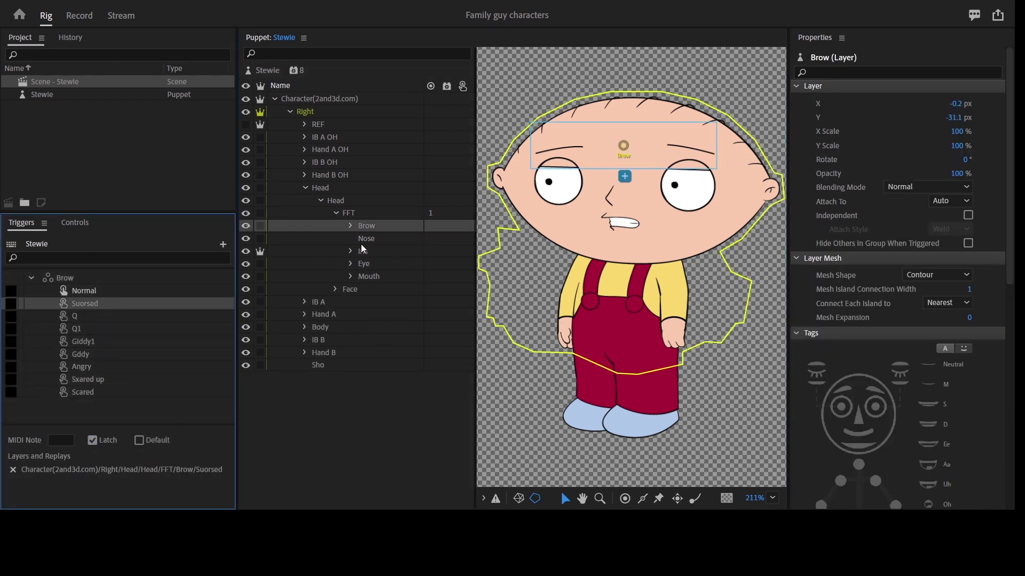
- Add the Cycle Layers behavior to the Brow layers from Suorsed through Scared
left_click(351, 264)
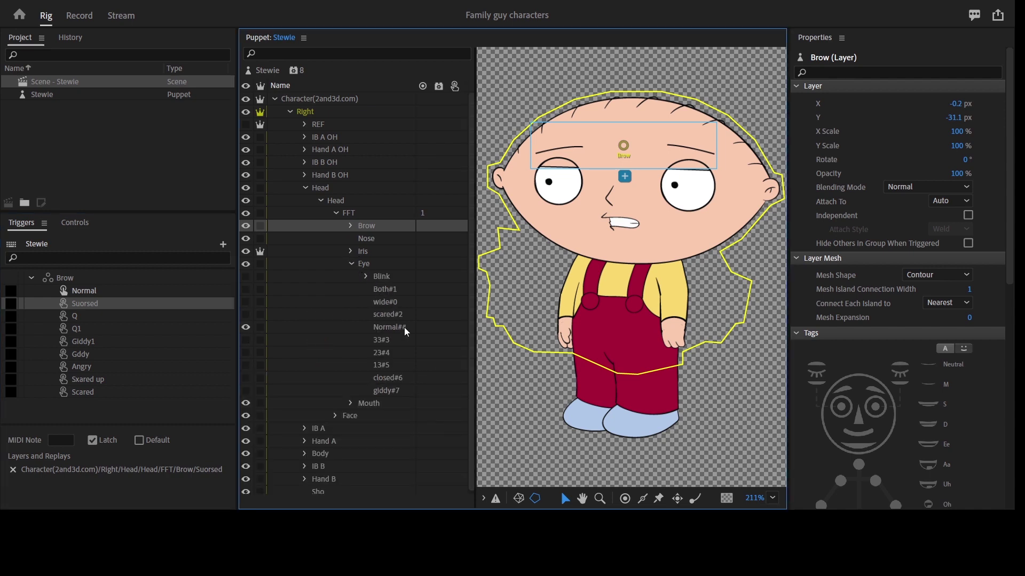
left_click_drag(475, 307, 489, 307)
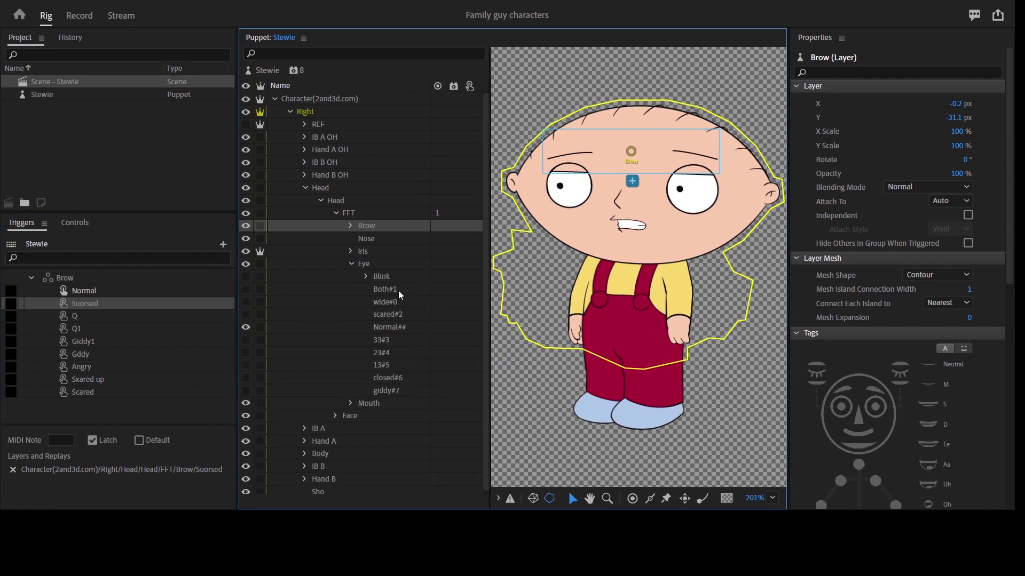
left_click(420, 277)
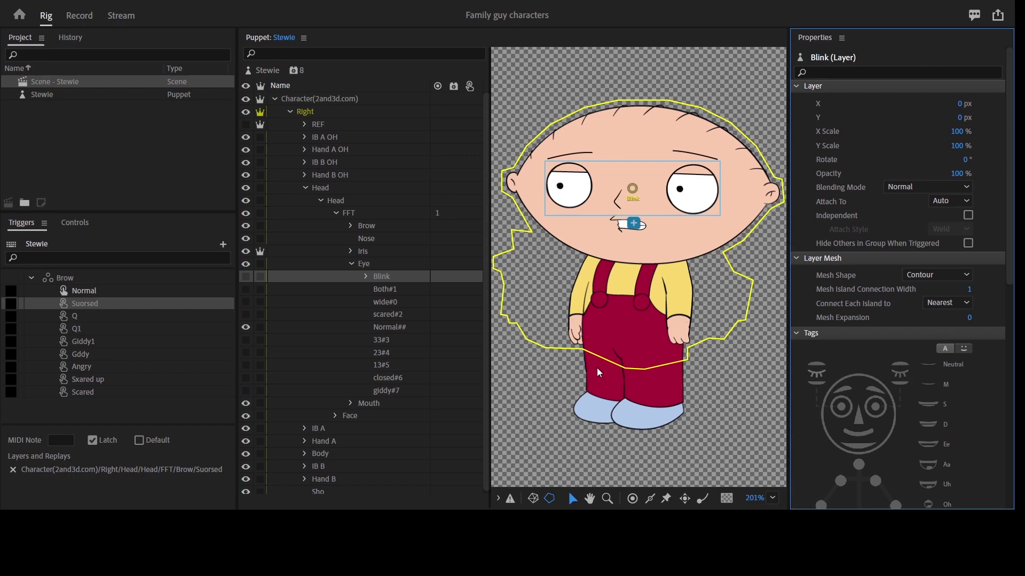
left_click(350, 226)
left_click(394, 252)
left_click(419, 340, "shift")
scroll(960, 408, "down", 6)
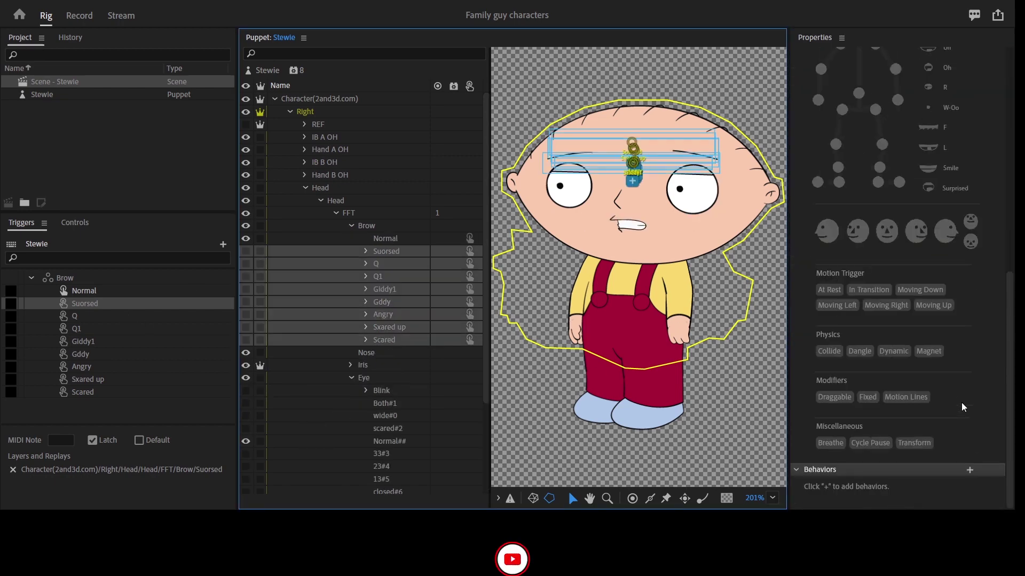
left_click(961, 395)
left_click(979, 390)
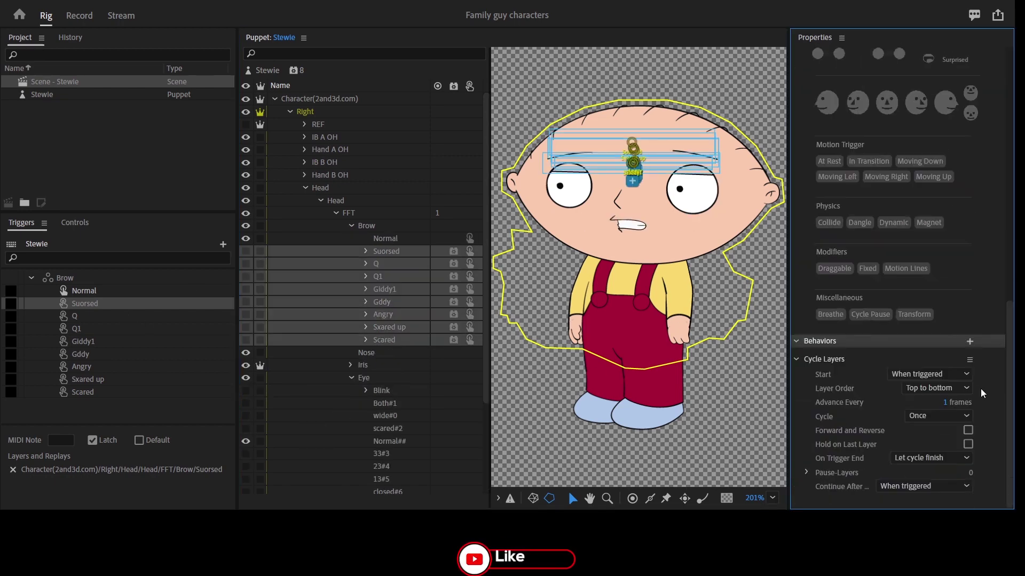
- Set the brow cycles to advance every 2 frames, with Forward and Reverse and Hold on Last Layer enabled
left_click(958, 403)
type("2")
key("Tab")
left_click(968, 430)
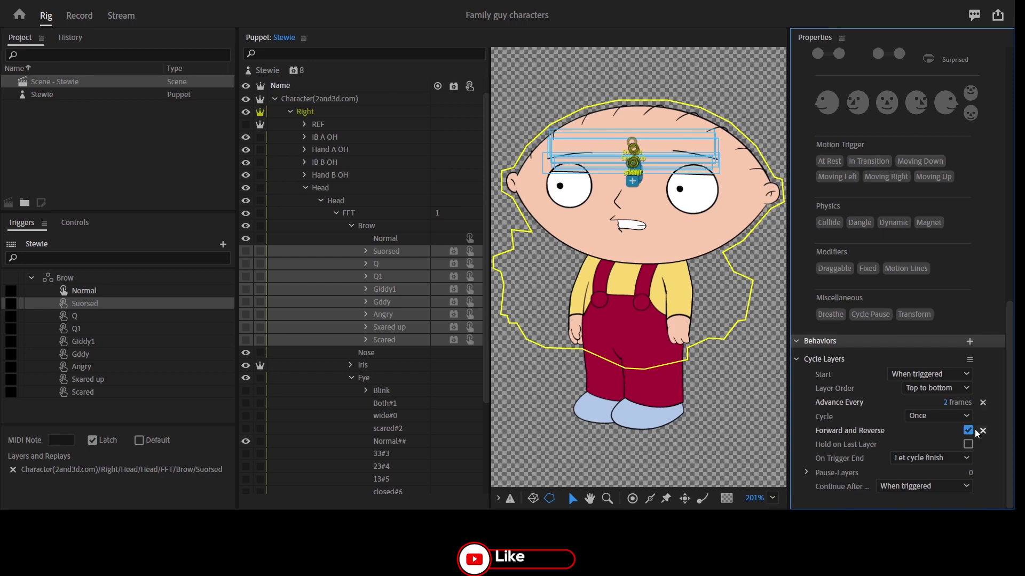
left_click(968, 444)
left_click(351, 226)
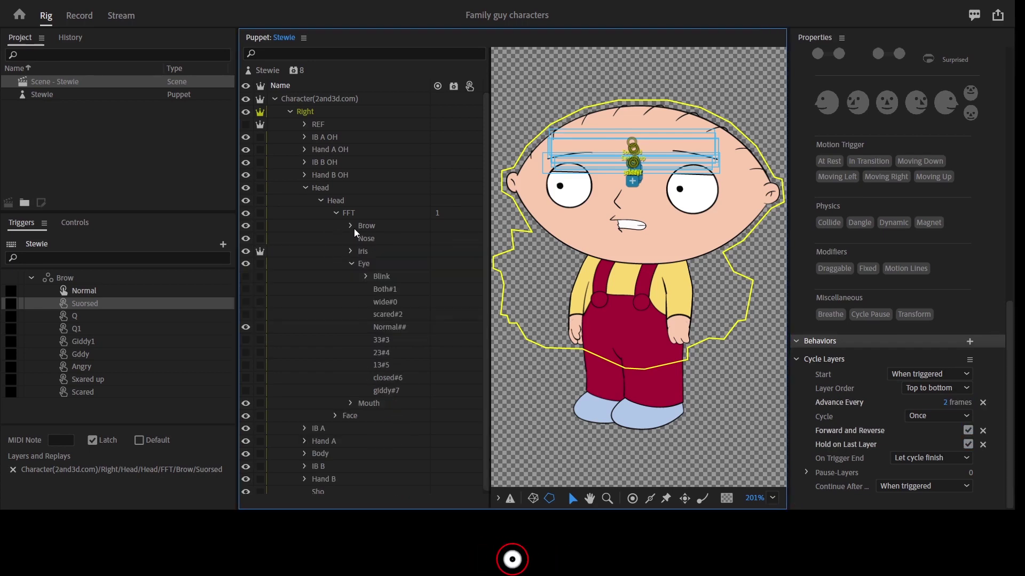
- Create a trigger swap set from the Eye group and enable Latch for its triggers from Blink through giddy#7
left_click(381, 265)
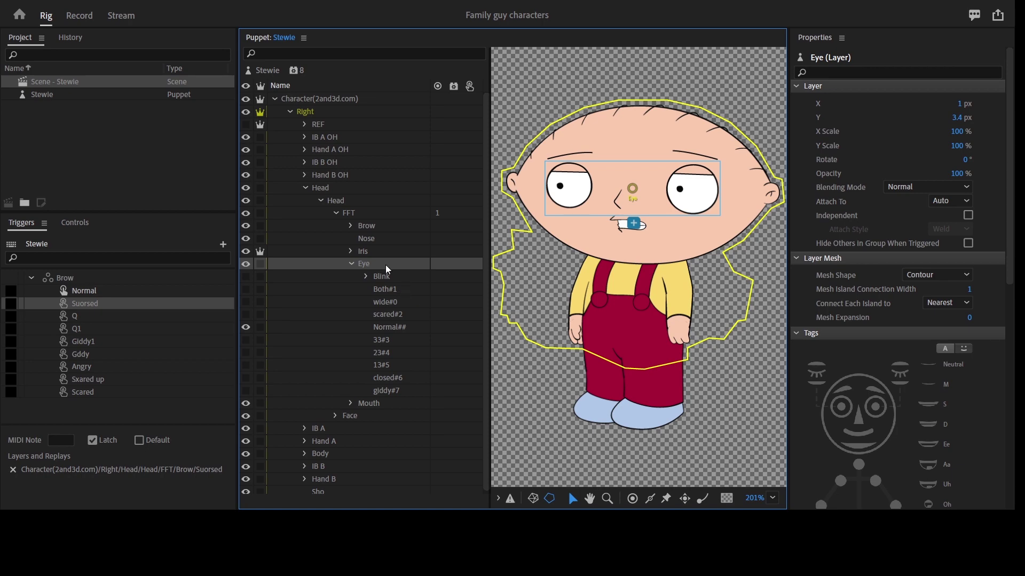
left_click_drag(387, 269, 160, 480)
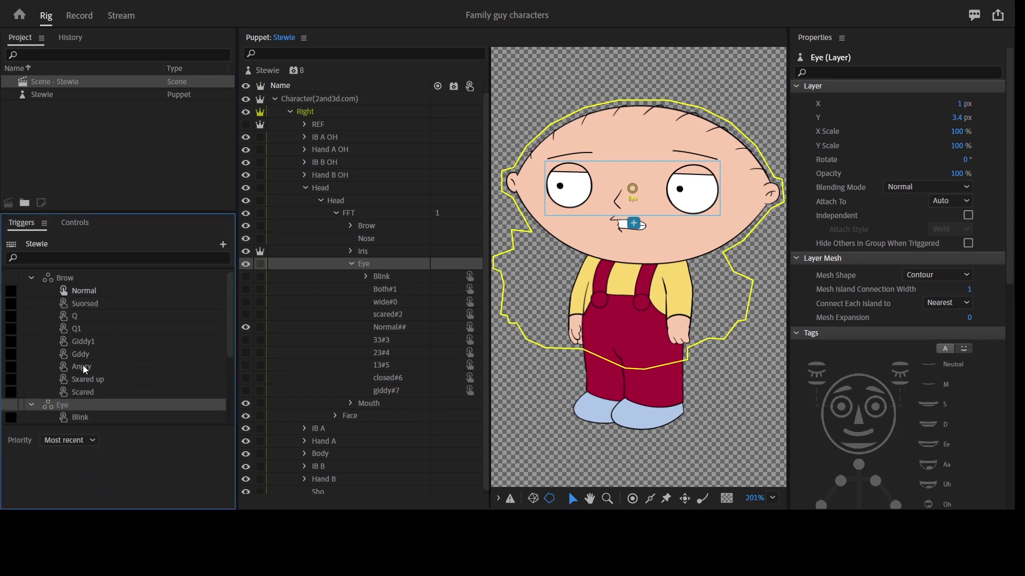
scroll(84, 367, "down", 3)
left_click(98, 308)
left_click(99, 417, "shift")
left_click(93, 440)
scroll(130, 332, "up", 3)
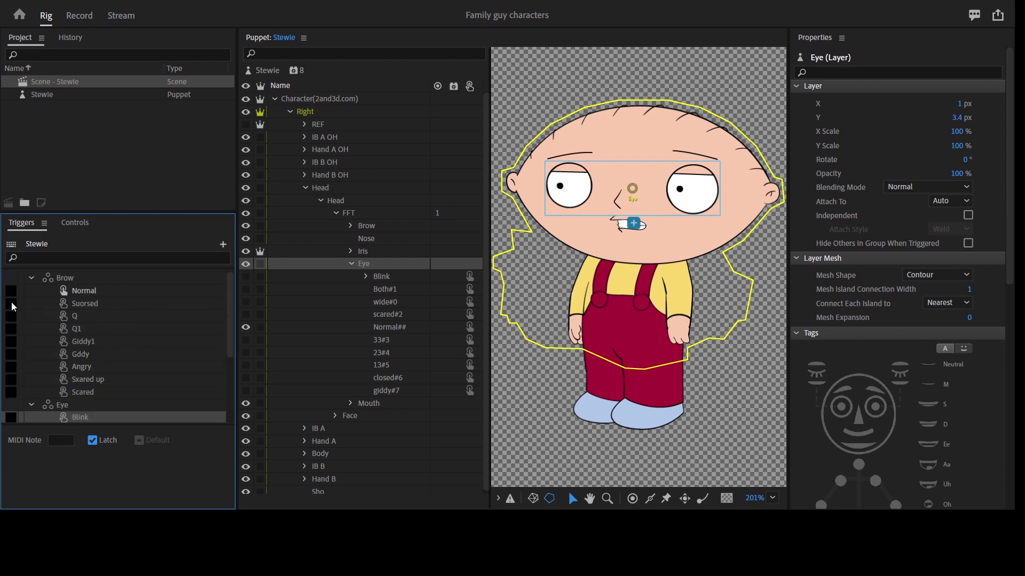
- Assign trigger keys 1 to 8 in order to the Brow triggers from Suorsed through Scared
left_click(11, 302)
key("1")
left_click(11, 315)
key("2")
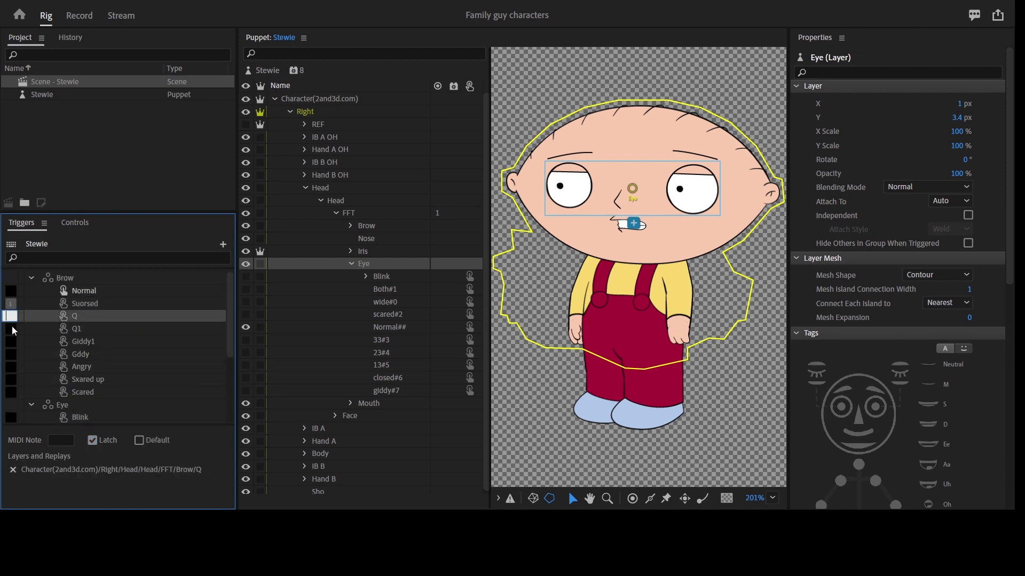
left_click(11, 329)
key("3")
left_click(10, 341)
key("4")
left_click(11, 354)
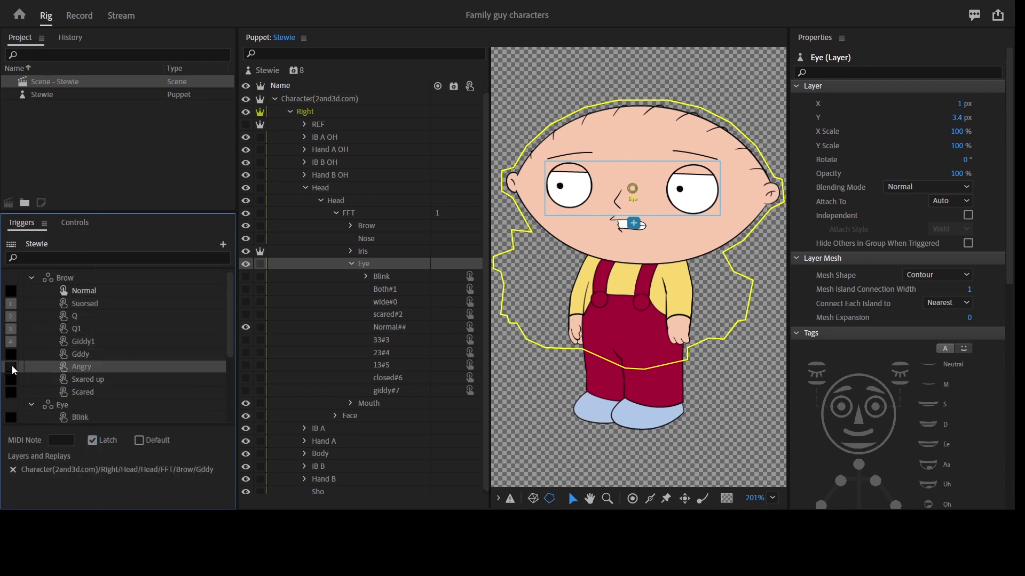
key("5")
left_click(11, 366)
key("6")
left_click(12, 383)
key("7")
left_click(12, 389)
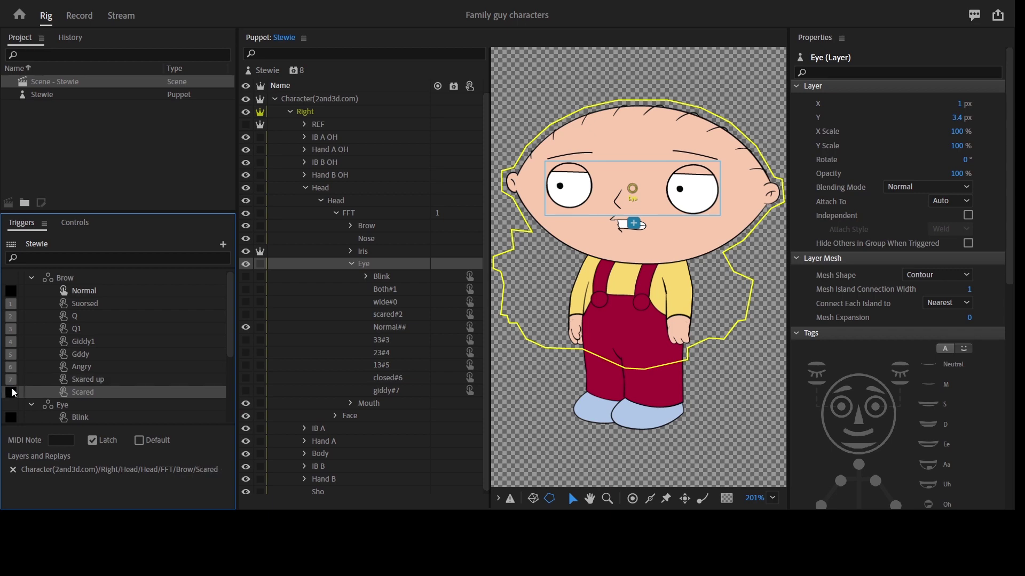
key("8")
- Assign trigger key 9 to Blink and a key to Both#1, and collapse the Brow and Eye swap sets
scroll(134, 373, "down", 2)
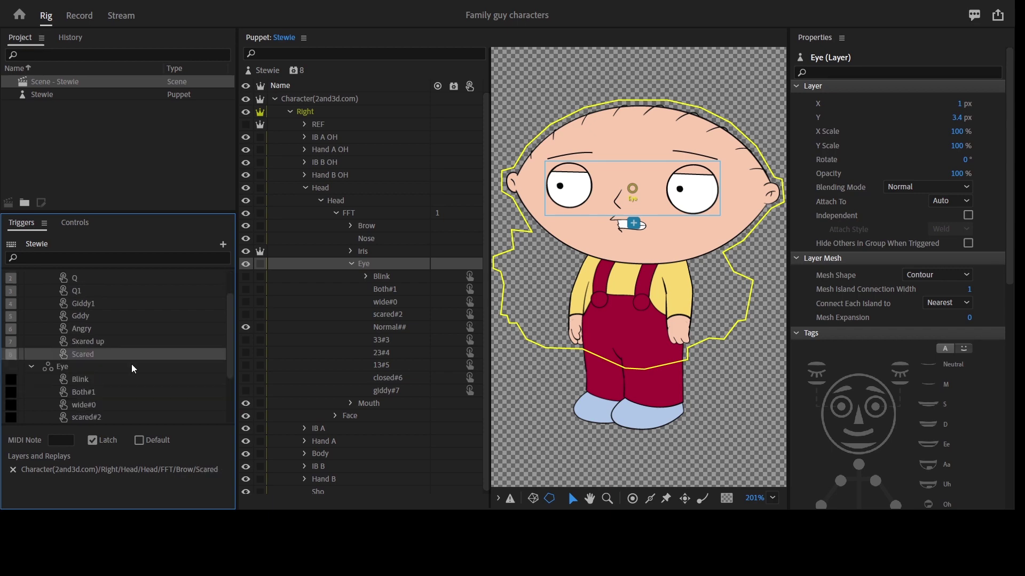
left_click(111, 347)
key("9")
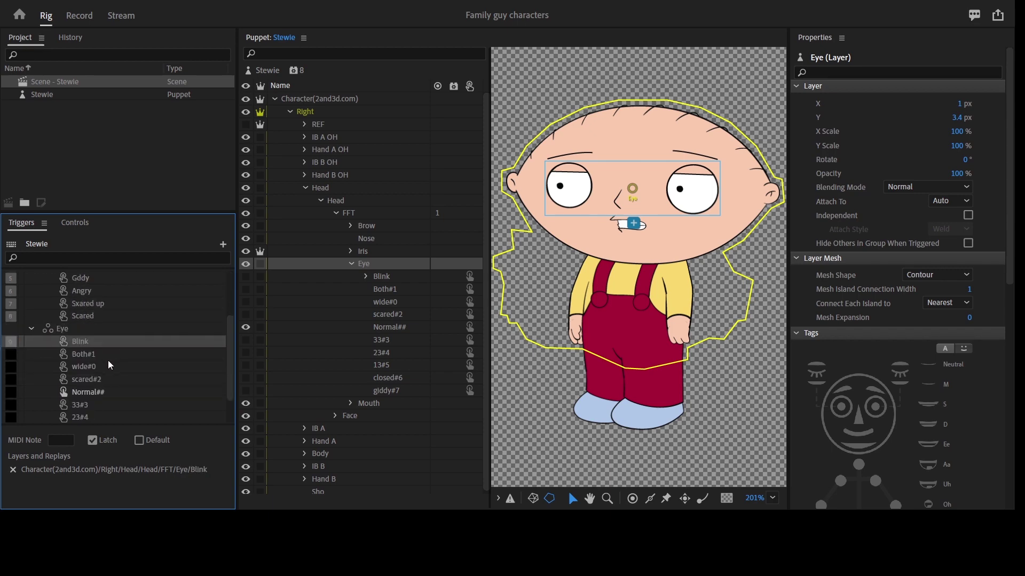
left_click(12, 353)
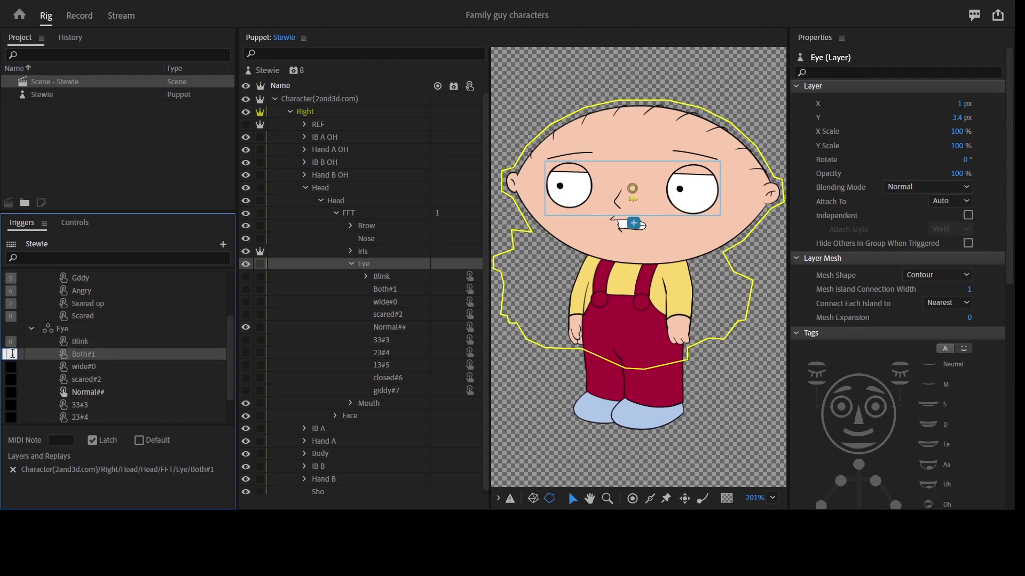
scroll(115, 371, "up", 2)
left_click(31, 278)
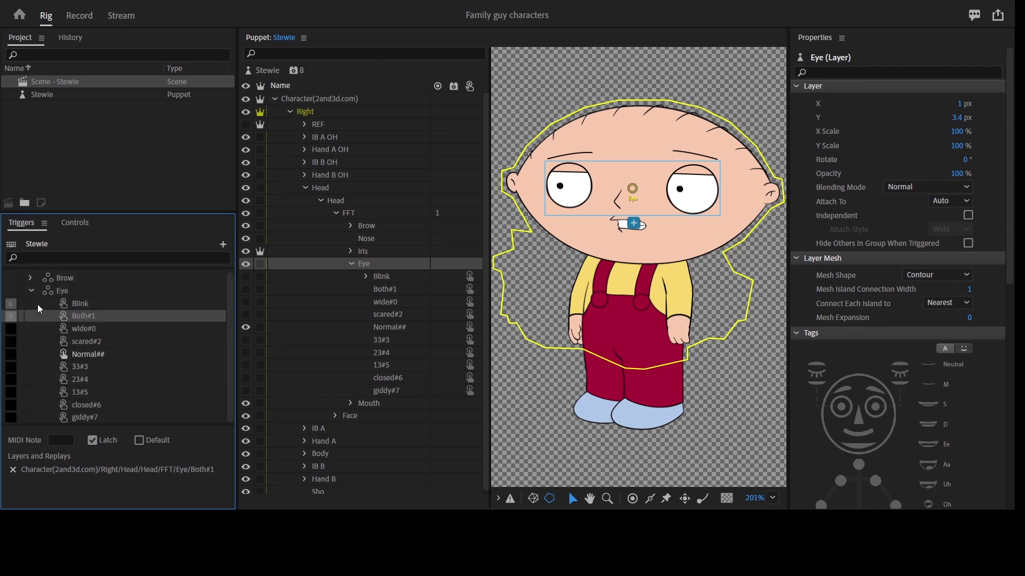
left_click(31, 291)
- Add Cycle Layers to the Blink layer, advancing every 2 frames with Forward and Reverse and Hold on Last Layer enabled
left_click(395, 276)
scroll(918, 320, "down", 10)
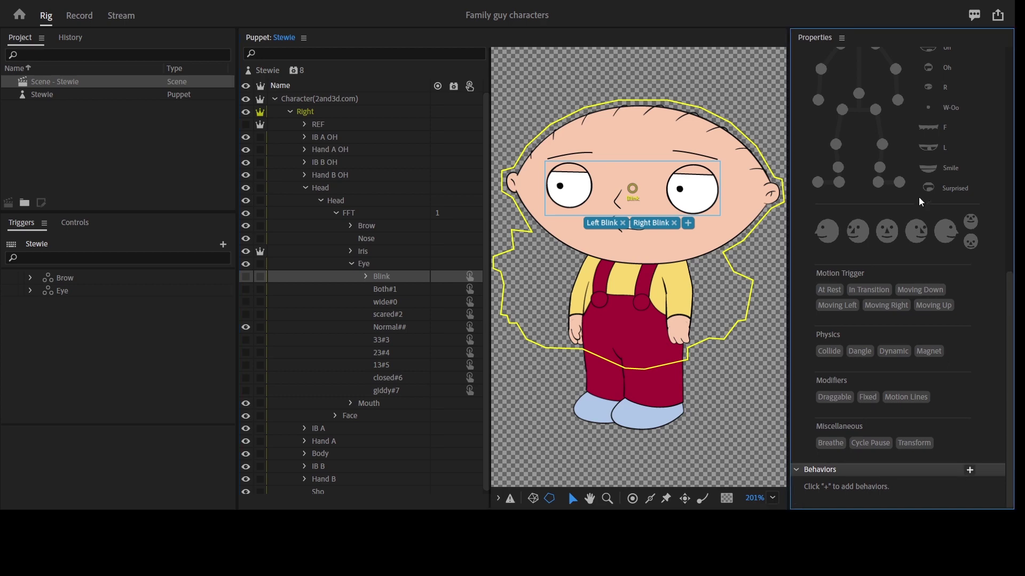
left_click(972, 313)
scroll(947, 406, "down", 3)
left_click(945, 403)
type("2")
left_click(967, 430)
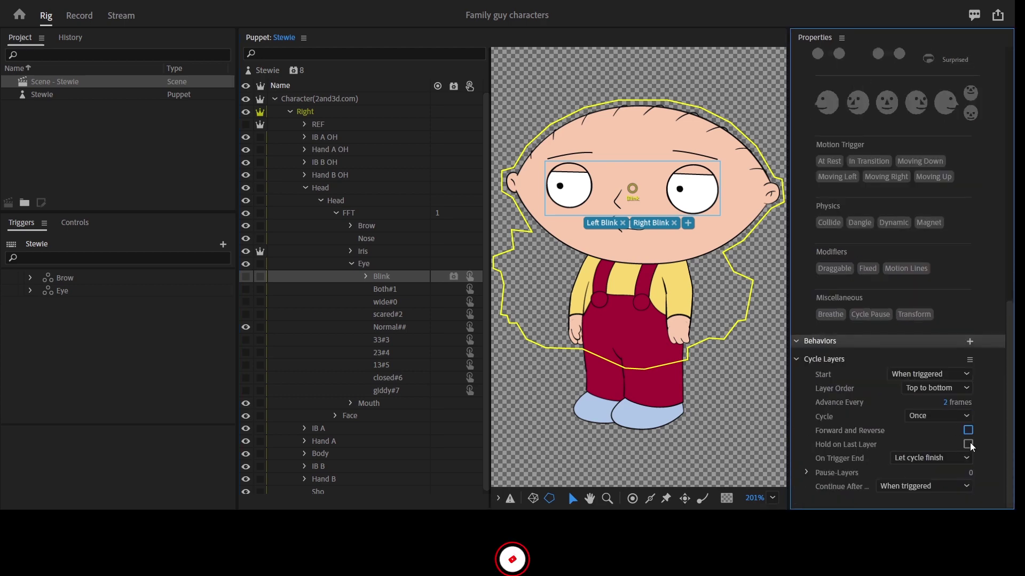
left_click(968, 445)
left_click(968, 430)
left_click(351, 264)
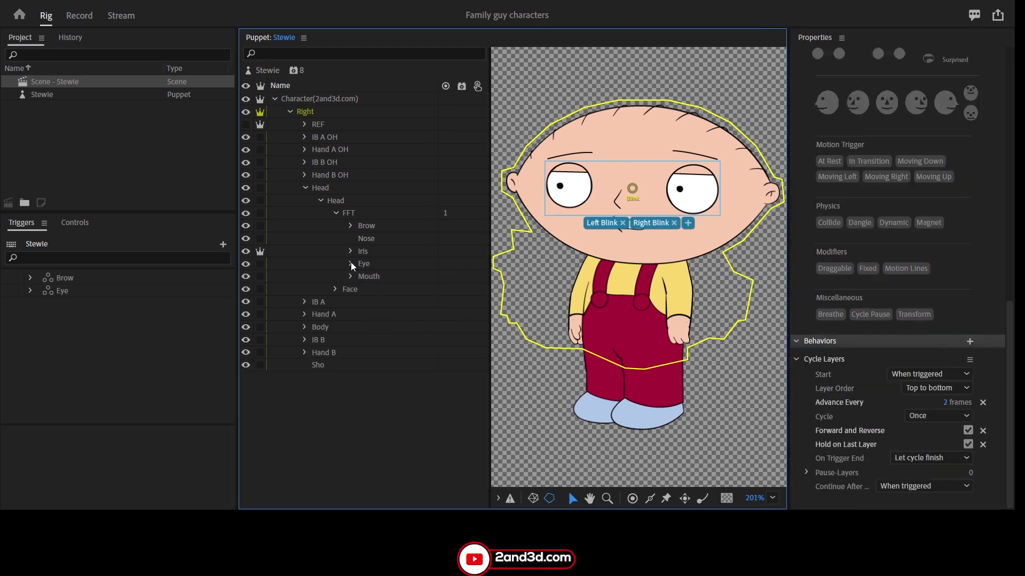
- Move the outer Head group's handle down to the chin and tag it as Neck and Draggable
left_click(321, 201)
left_click(326, 188)
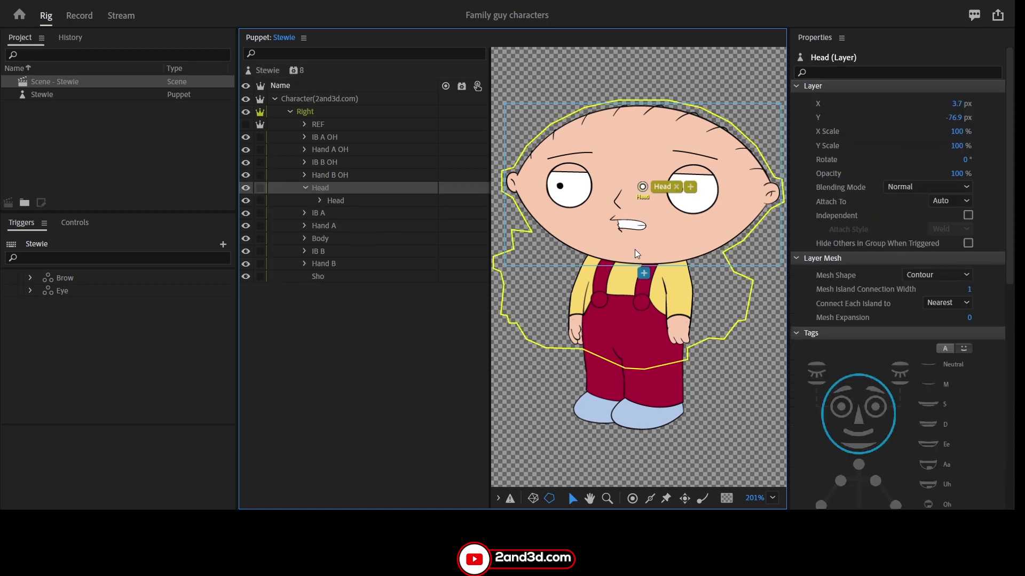
left_click_drag(643, 186, 637, 254)
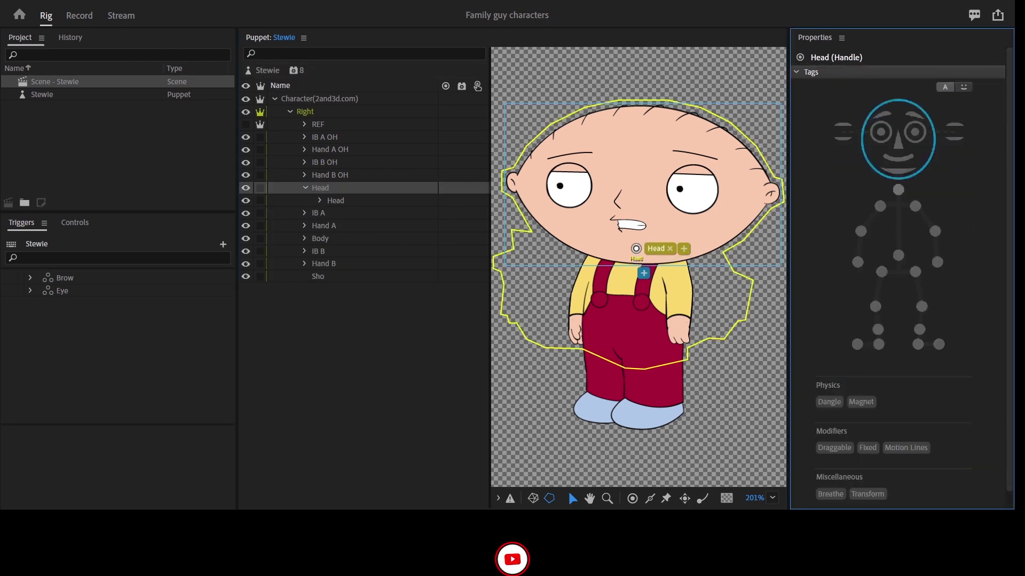
left_click(897, 190)
left_click(834, 448)
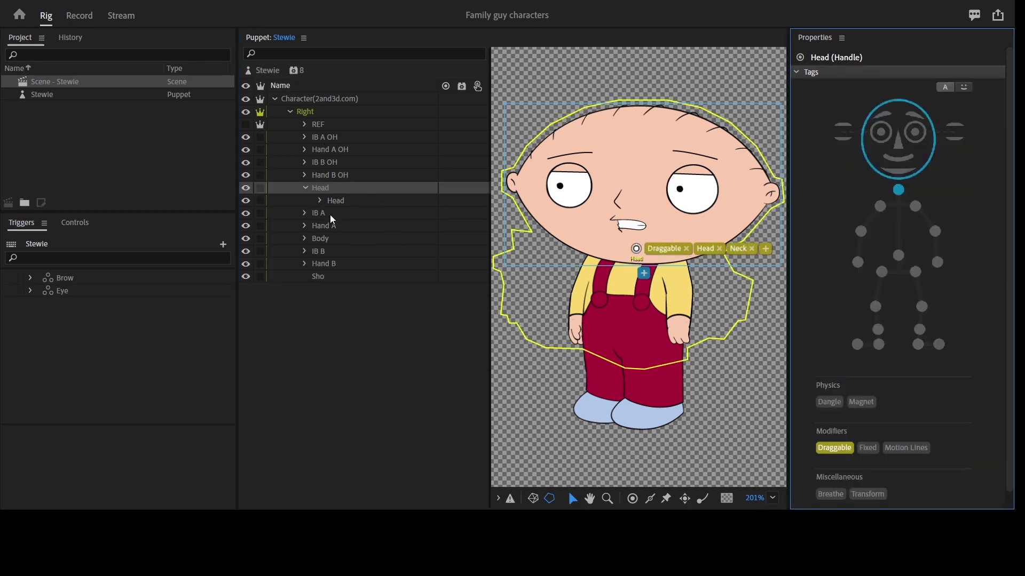
- Add a handle at the middle of the Body group's waist and tag it as Waist and Draggable
left_click(334, 239)
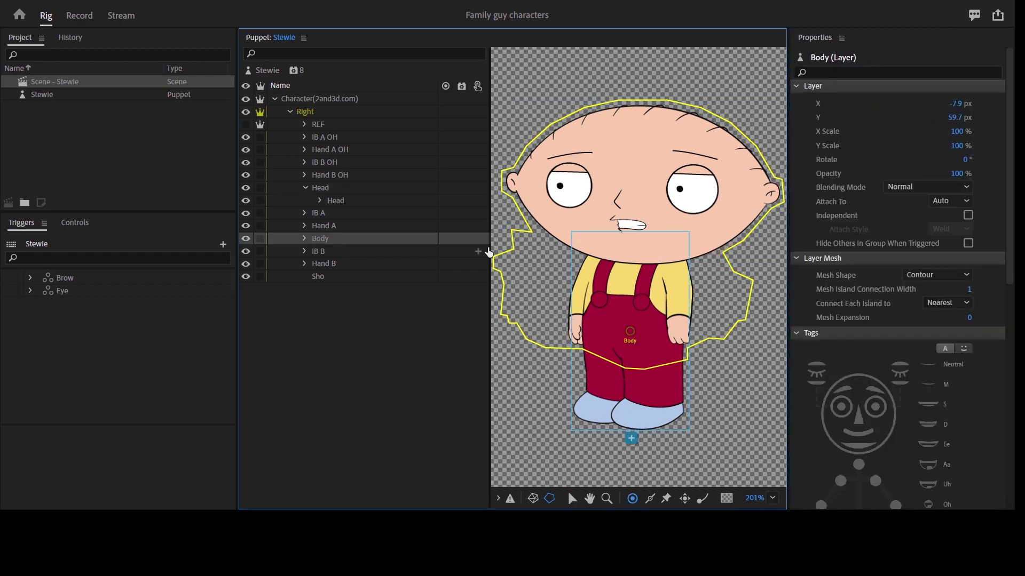
left_click(620, 317)
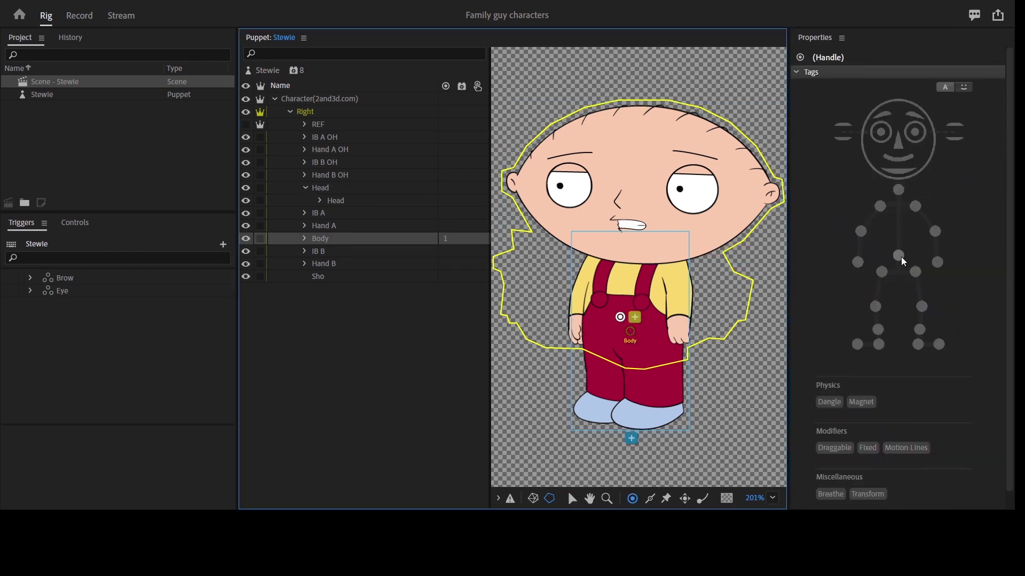
left_click(898, 256)
left_click(834, 448)
- Add handles on both sides of the Body's hips, tagged Right Hip and Left Hip, and expand the Body group
left_click(595, 332)
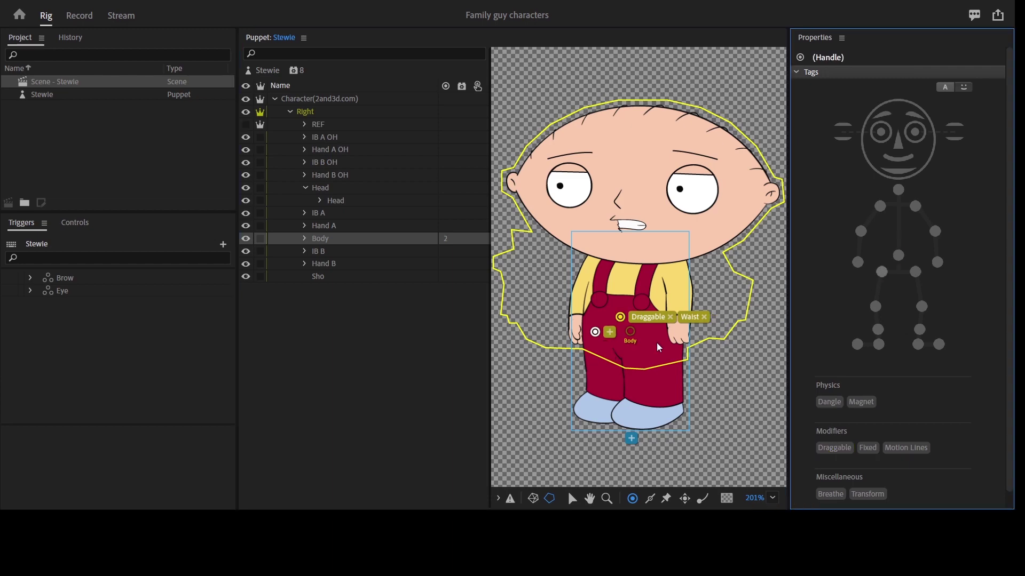
left_click(882, 272)
left_click(663, 333)
left_click(915, 271)
left_click(305, 238)
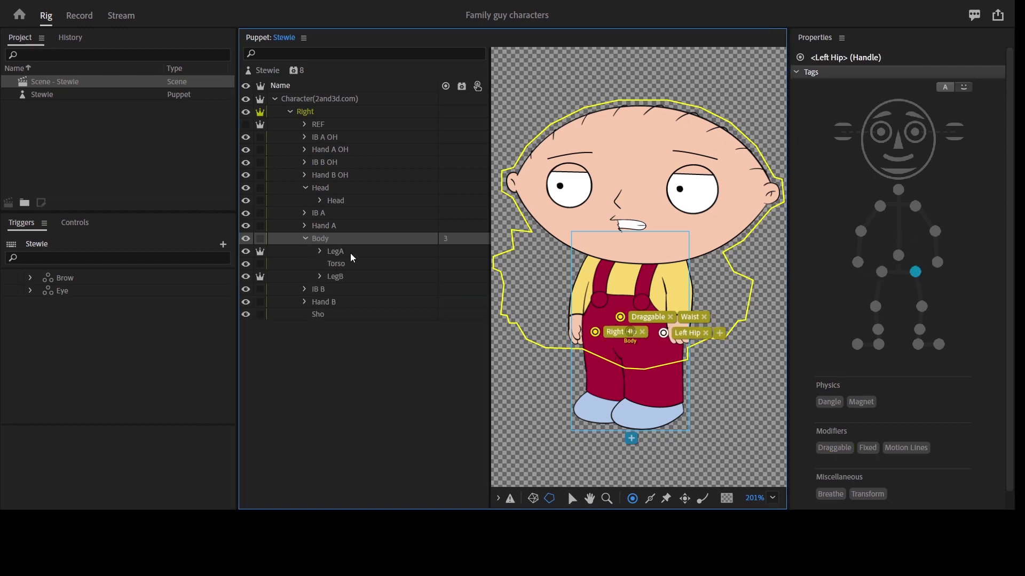
- Move LegA's origin handle to the top of the leg and add handles tagged Left Knee, Left Ankle, Left Heel and Left Toe
left_click(350, 254)
left_click_drag(645, 387, 653, 346)
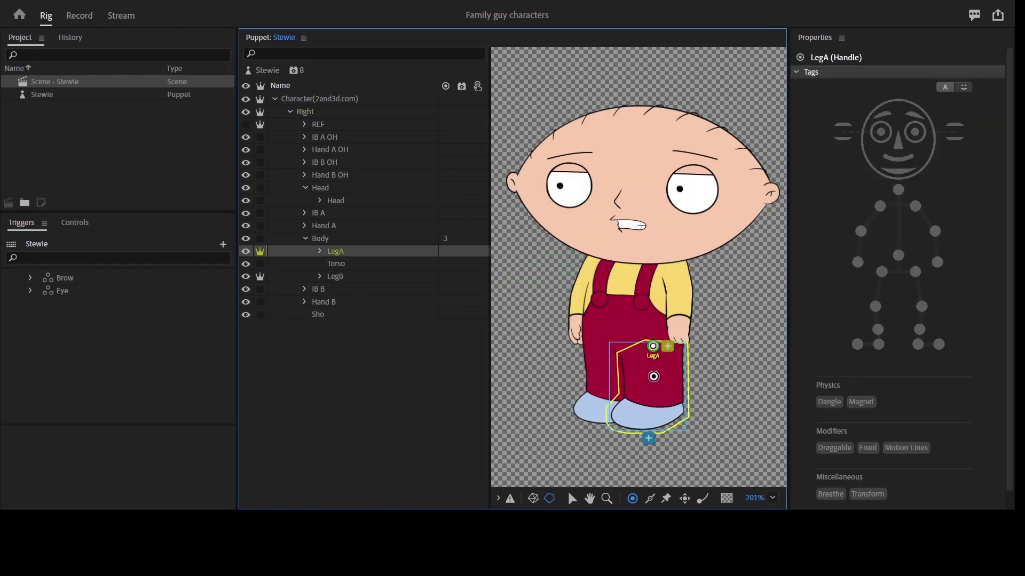
left_click(653, 377)
left_click(917, 310)
left_click(654, 399)
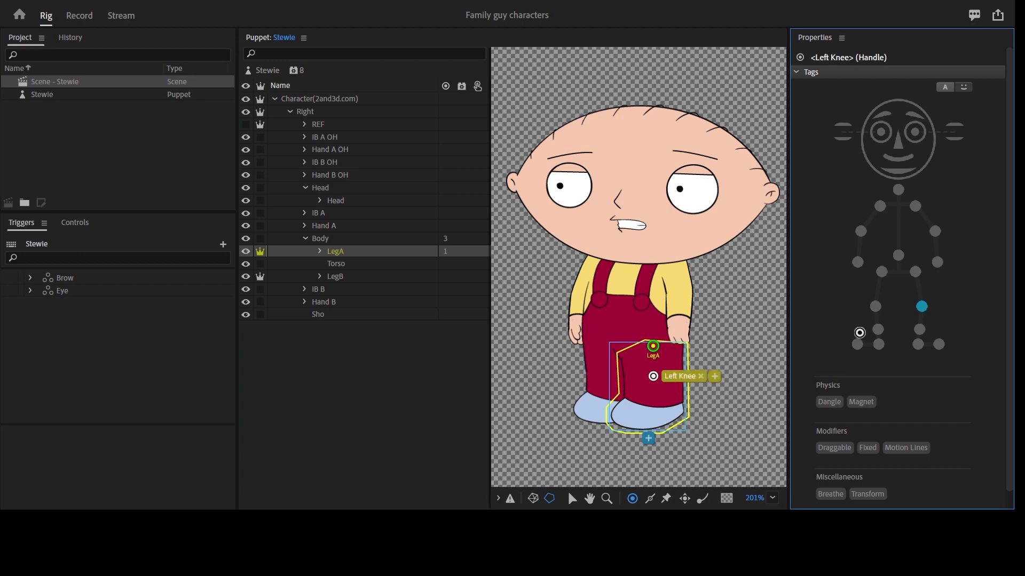
left_click(920, 329)
left_click(621, 417)
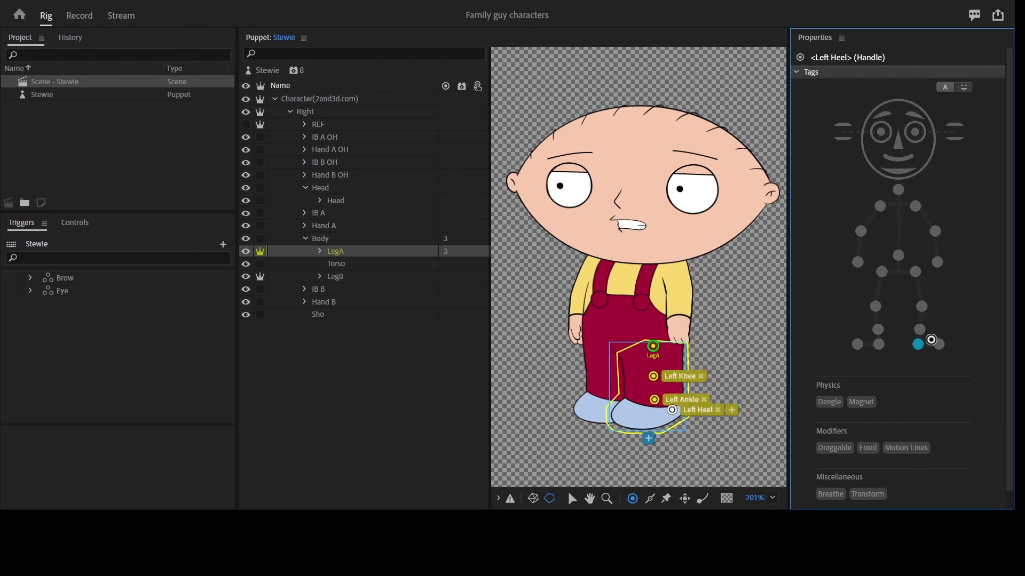
left_click(938, 347)
- Make LegA's knee handle Draggable and pin both upper corners of the leg as Fixed
left_click(653, 376)
key("p")
left_click(833, 448)
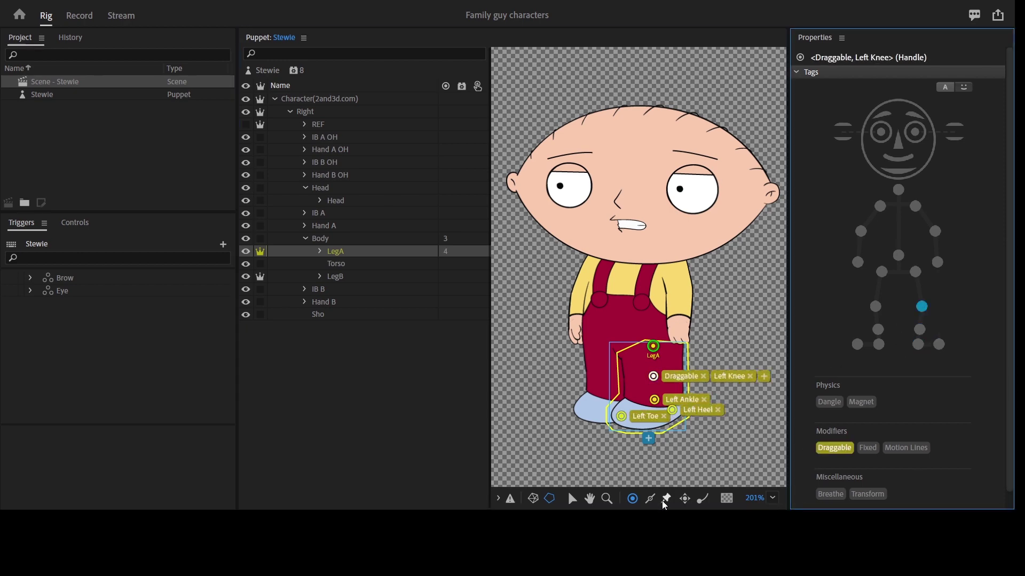
left_click(680, 344)
left_click(623, 351)
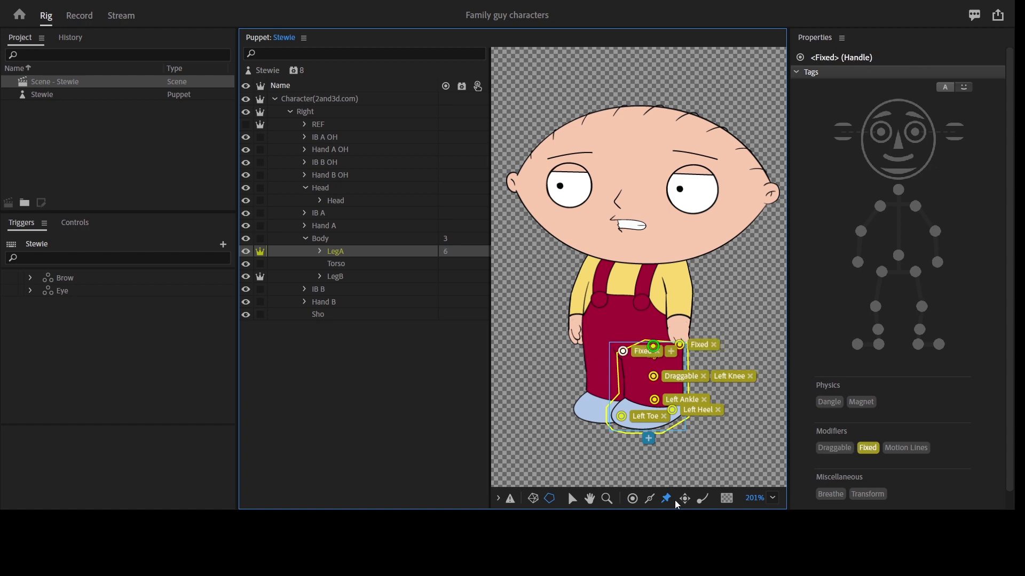
- Add handles down LegB tagged Right Knee with Draggable, Right Ankle, Right Heel and Right Toe
left_click(632, 498)
left_click(392, 276)
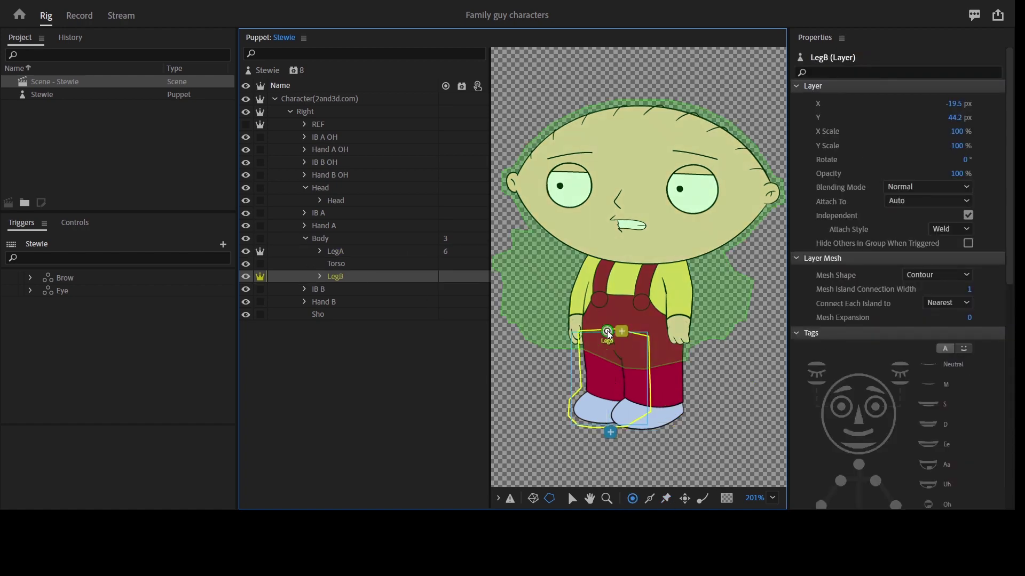
left_click(607, 370)
left_click(874, 307)
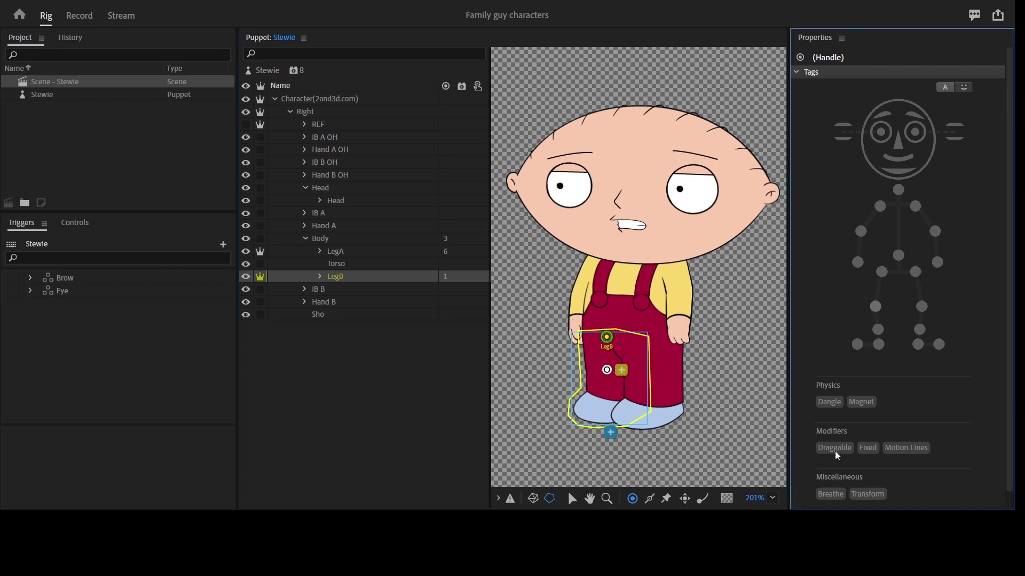
left_click(610, 395)
left_click(876, 330)
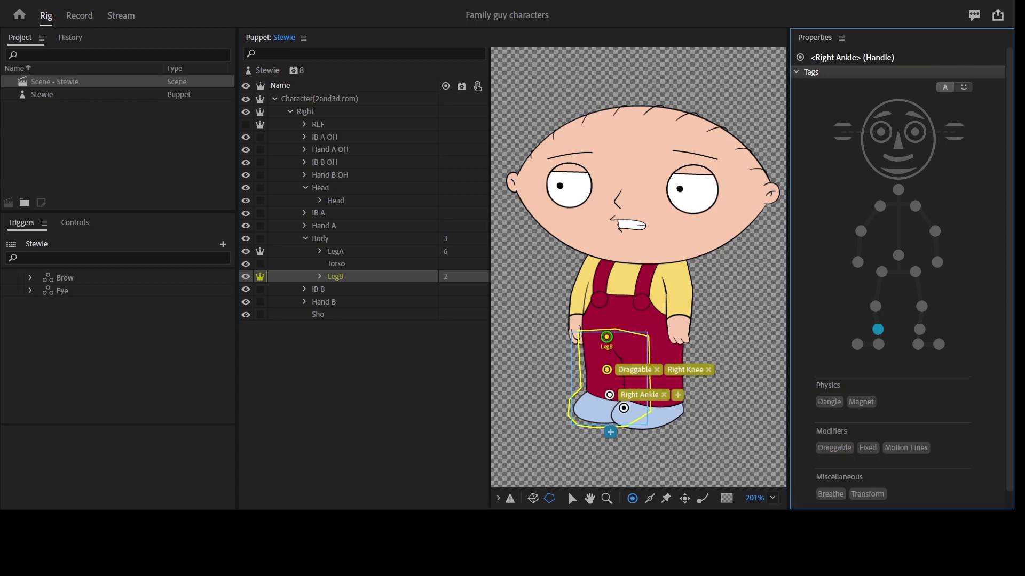
left_click(585, 410)
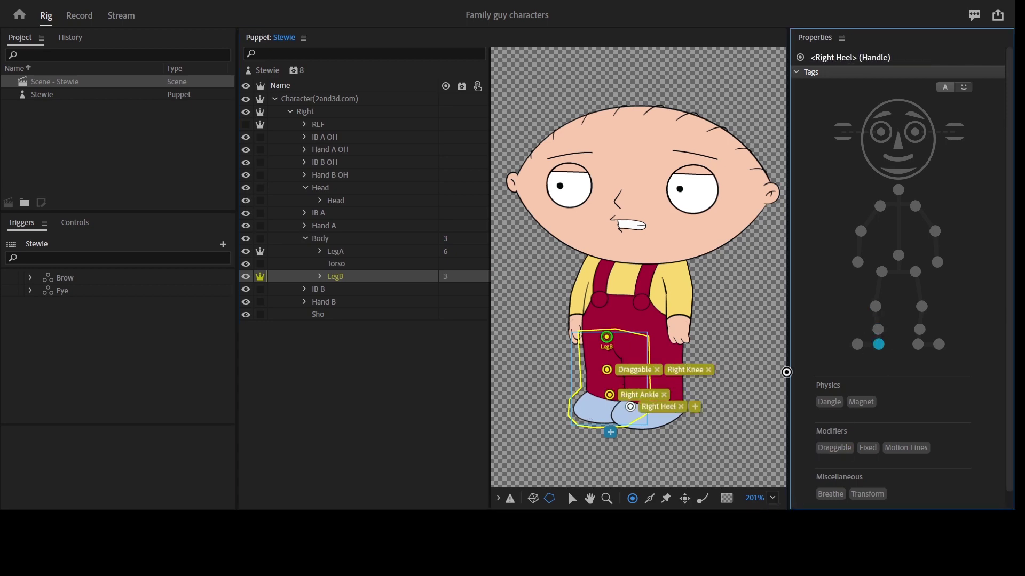
left_click(856, 346)
- Pin both upper corners of LegB as Fixed
left_click(666, 499)
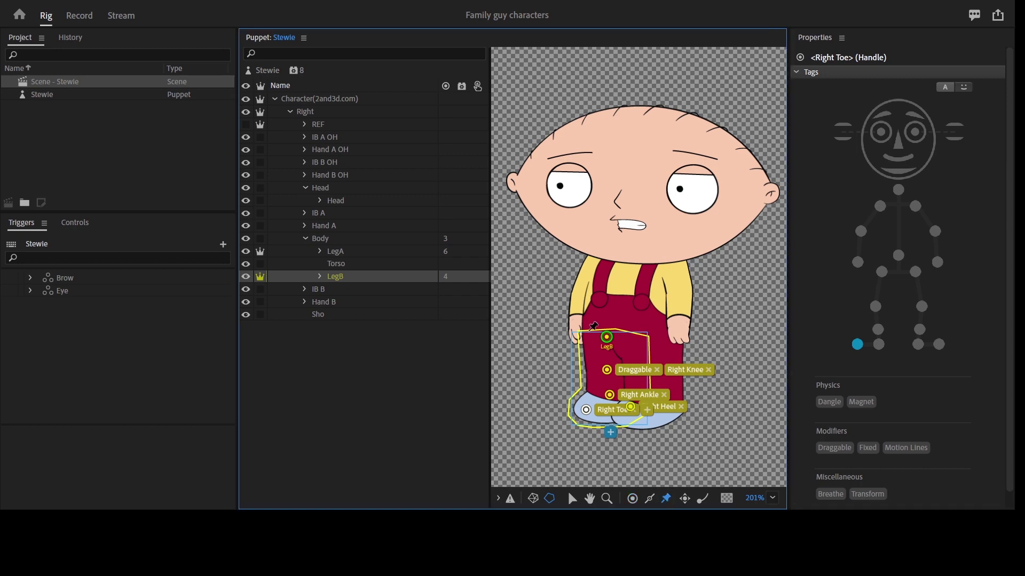
left_click(638, 340)
left_click(584, 333)
- Draw a vertical stick down the middle of LegB and another down the middle of LegA
left_click(649, 499)
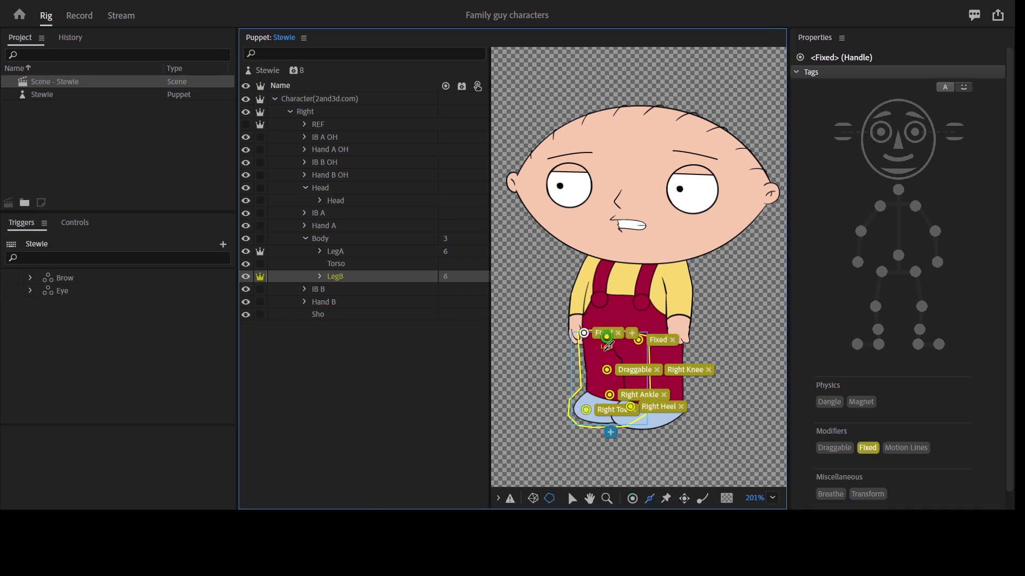
left_click_drag(609, 346, 606, 410)
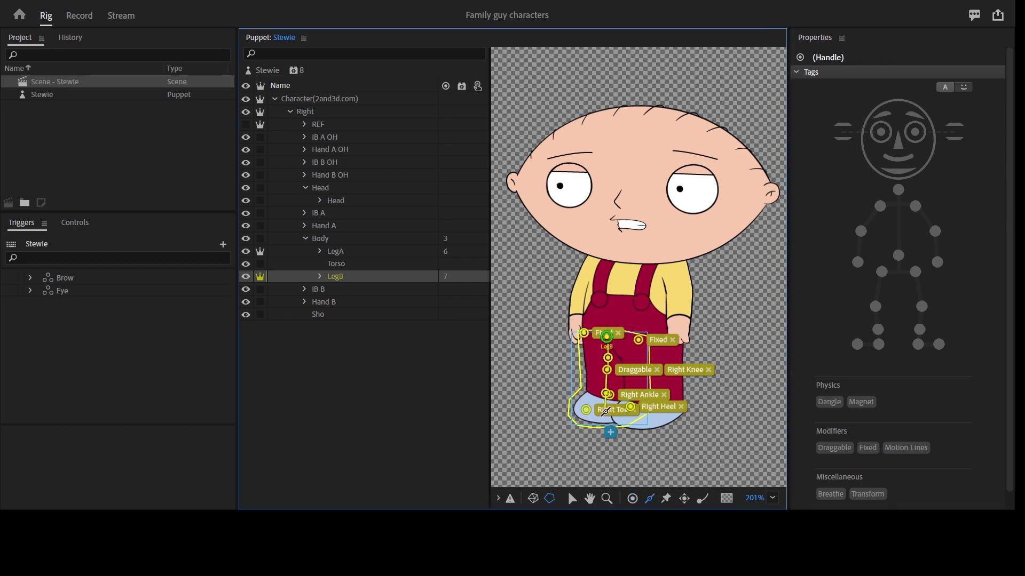
left_click(335, 252)
left_click_drag(653, 340, 650, 421)
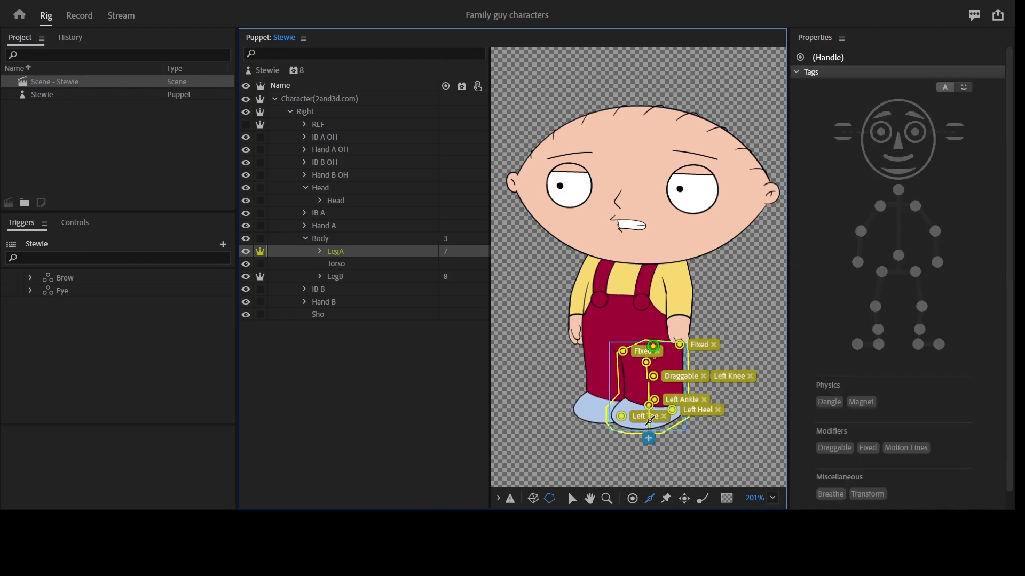
- Move the origin of Hand A's Default layer to the shoulder and add Left Shoulder, Draggable Left Elbow and Draggable Left Wrist handles
left_click(305, 239)
left_click(305, 226)
left_click(336, 240)
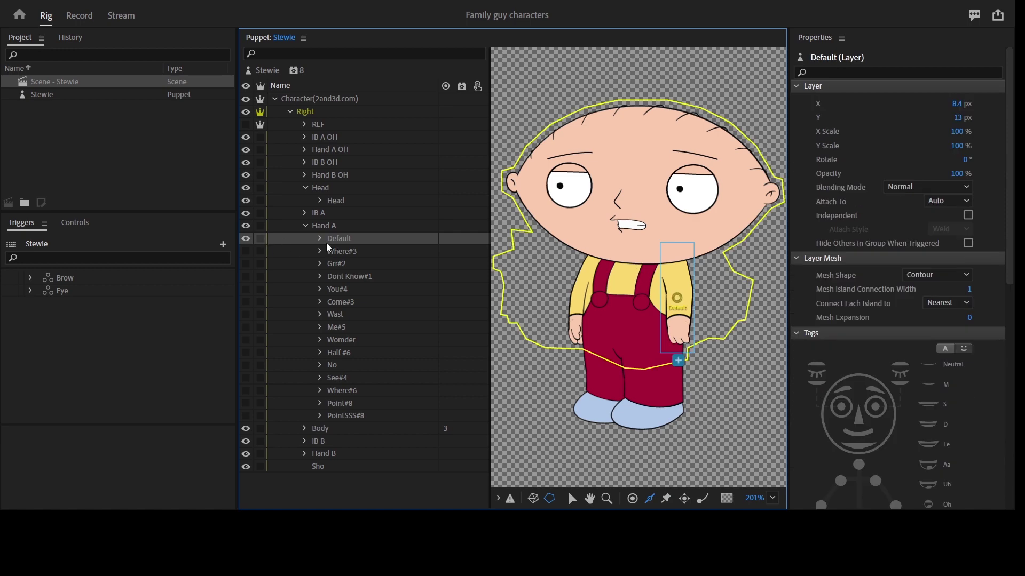
left_click_drag(677, 297, 672, 250)
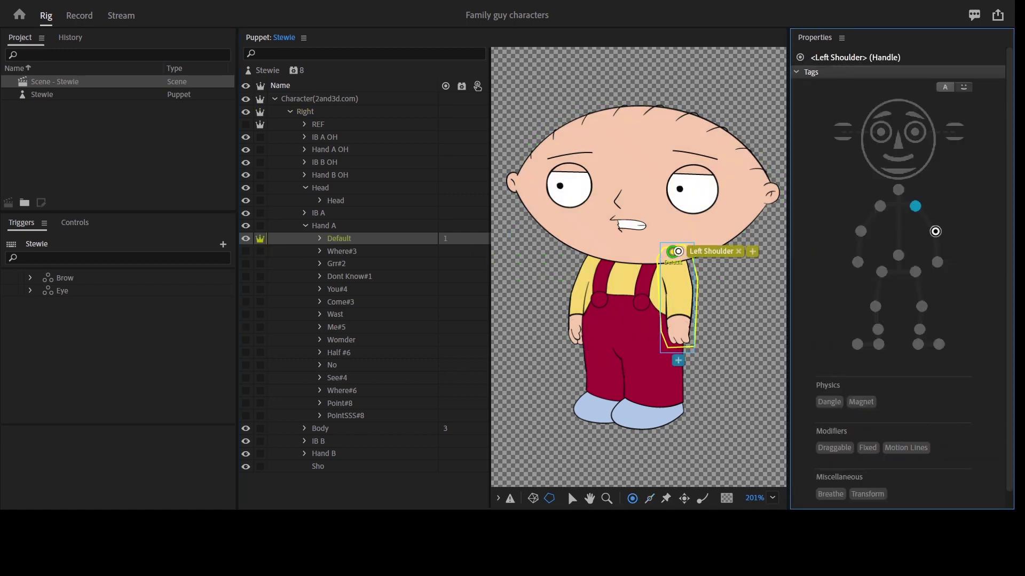
left_click(679, 336)
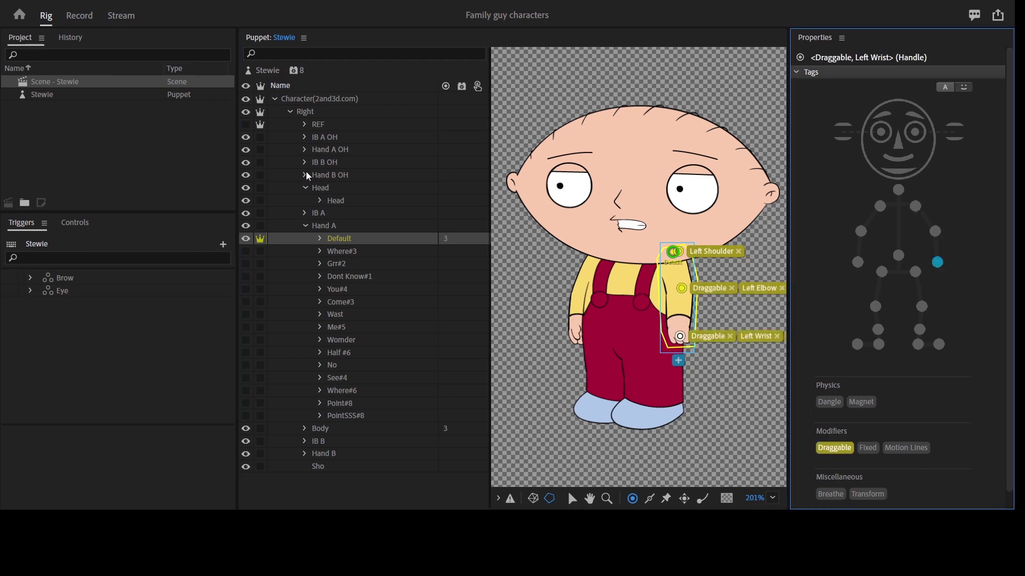
- Move the origin of Hand B's Default layer to the shoulder and add Right Shoulder, Draggable Right Elbow and Draggable Right Wrist handles
left_click(326, 454)
scroll(383, 429, "down", 3)
left_click(278, 350)
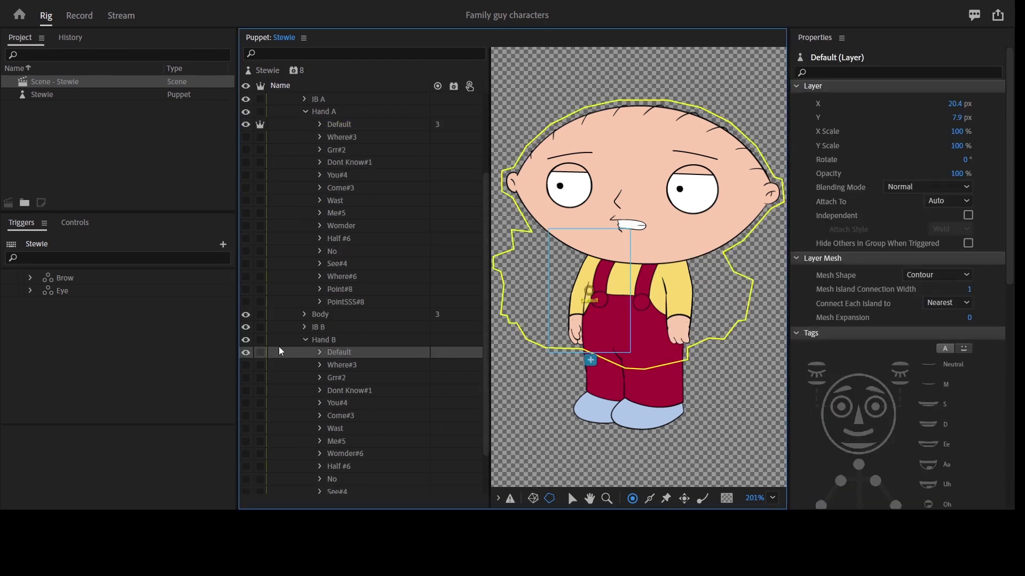
left_click_drag(588, 291, 601, 255)
left_click(880, 206)
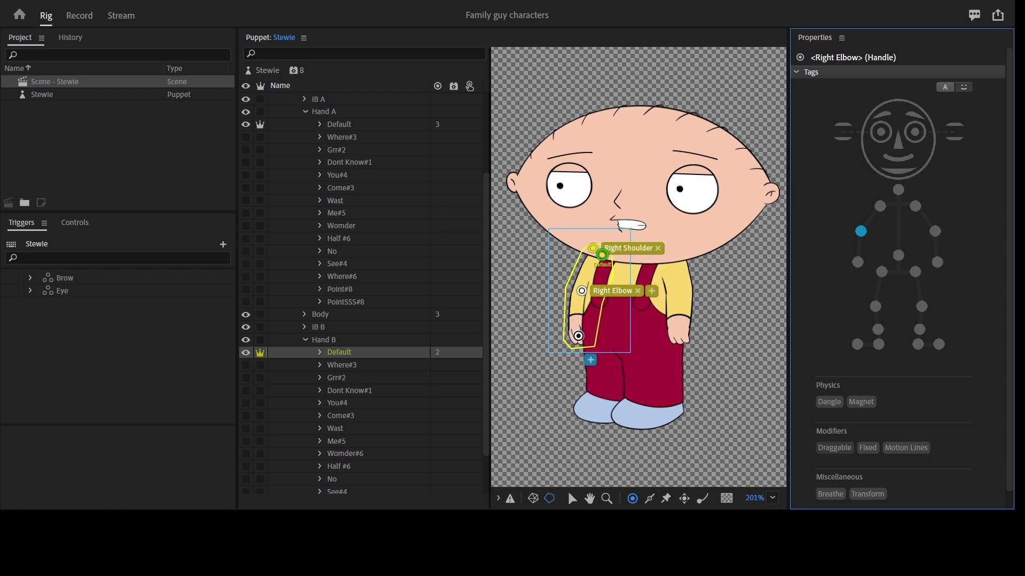
left_click(833, 447)
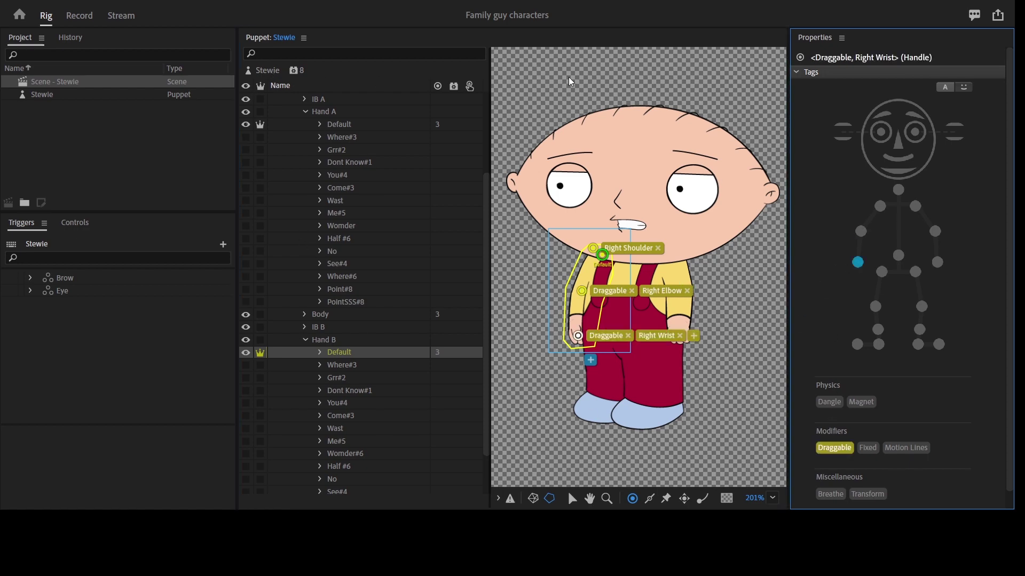
- Add the Auto Blink and Walk behaviors to the Stewie puppet
left_click(569, 80)
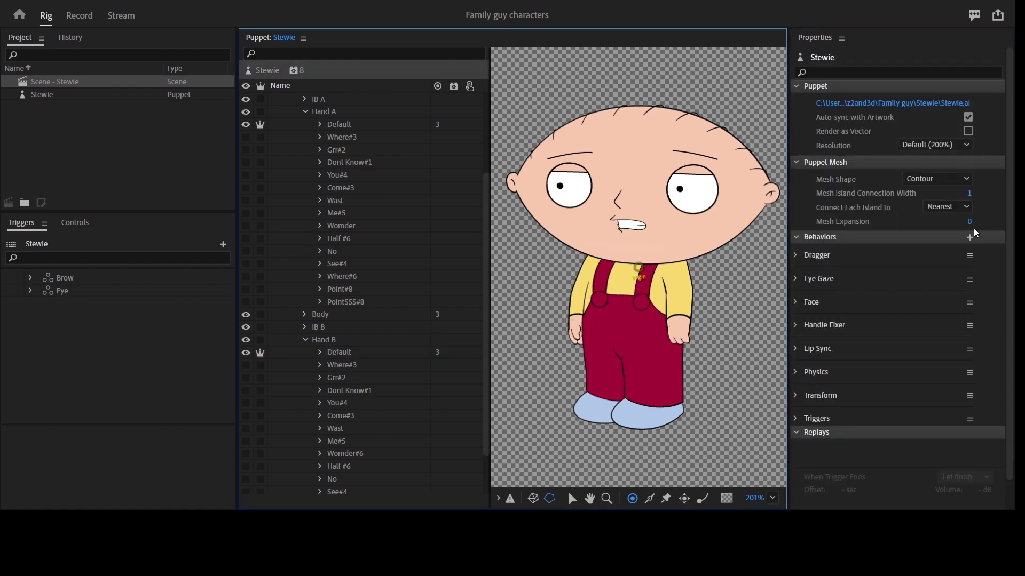
left_click(890, 229)
left_click(970, 237)
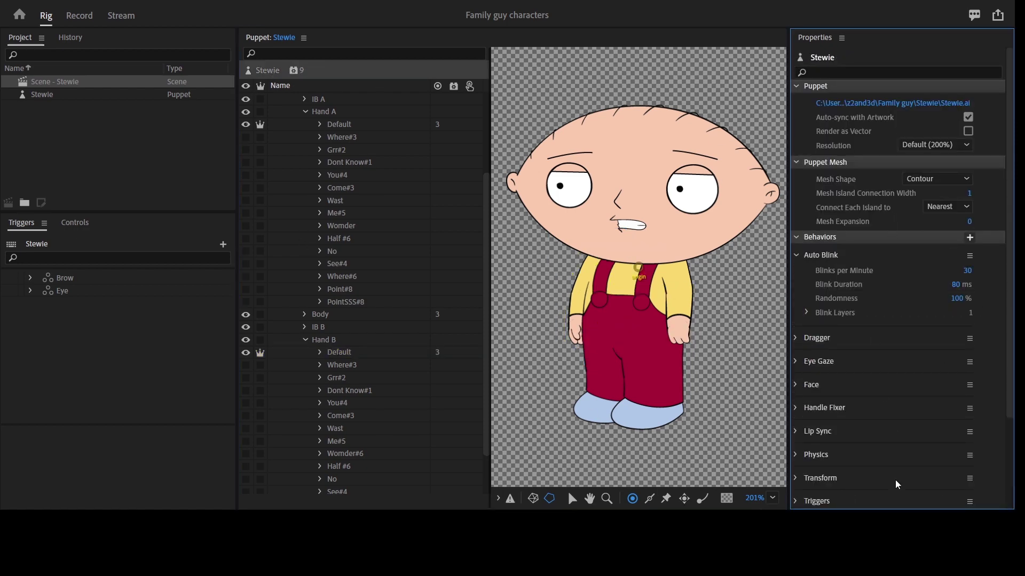
scroll(1001, 395, "down", 8)
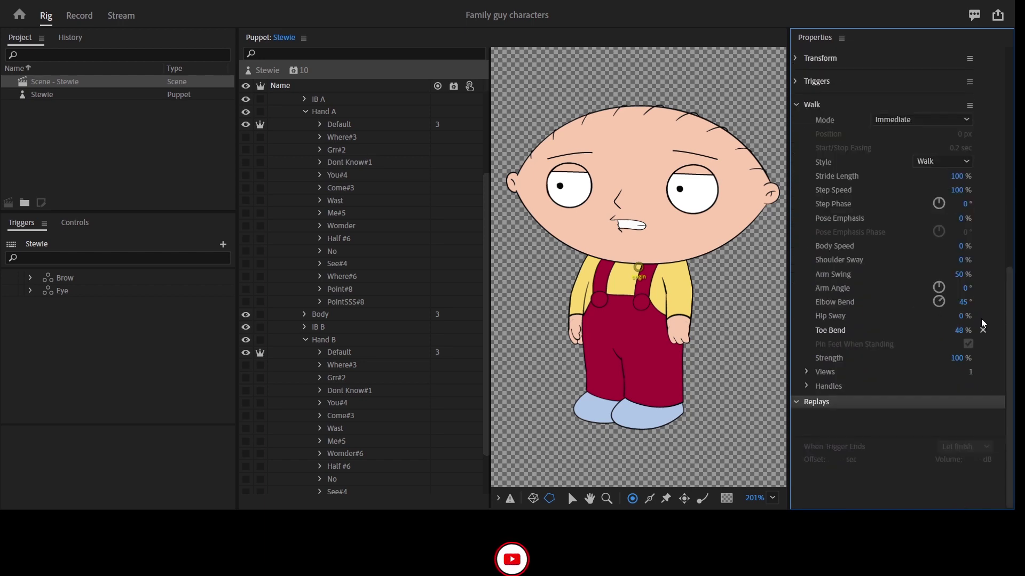
- Reset the Walk behavior's Toe Bend to its default 50% and set its Strength to 75%
left_click(982, 329)
left_click(963, 358)
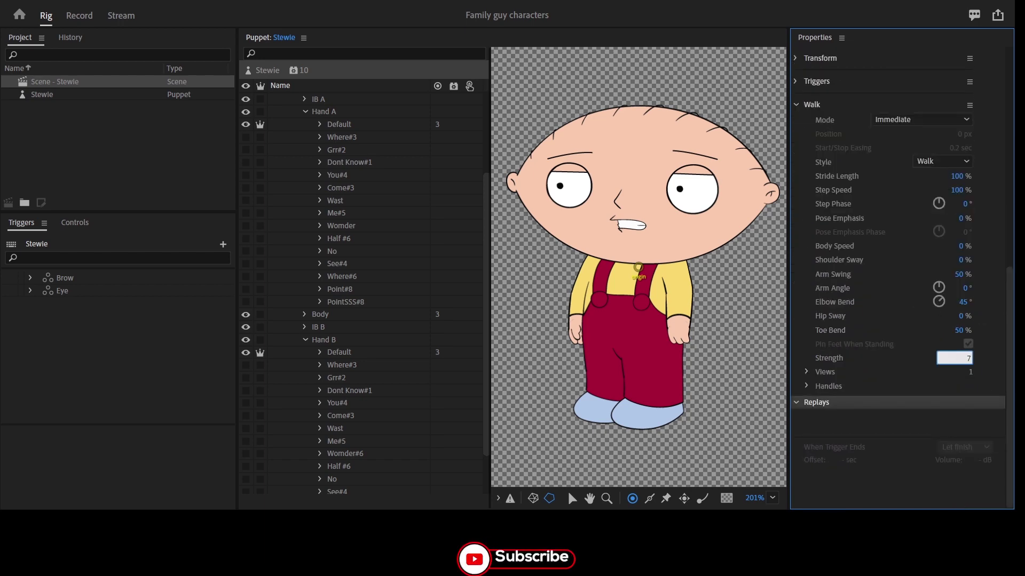
key("Return")
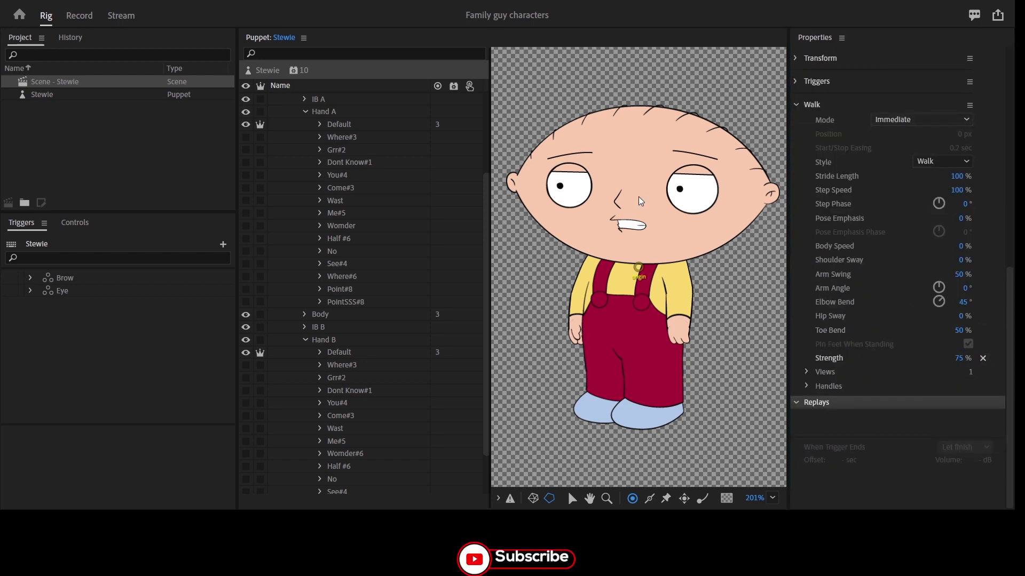
- Preview the puppet's blink and walk in Record mode with the scene maximized
left_click(82, 18)
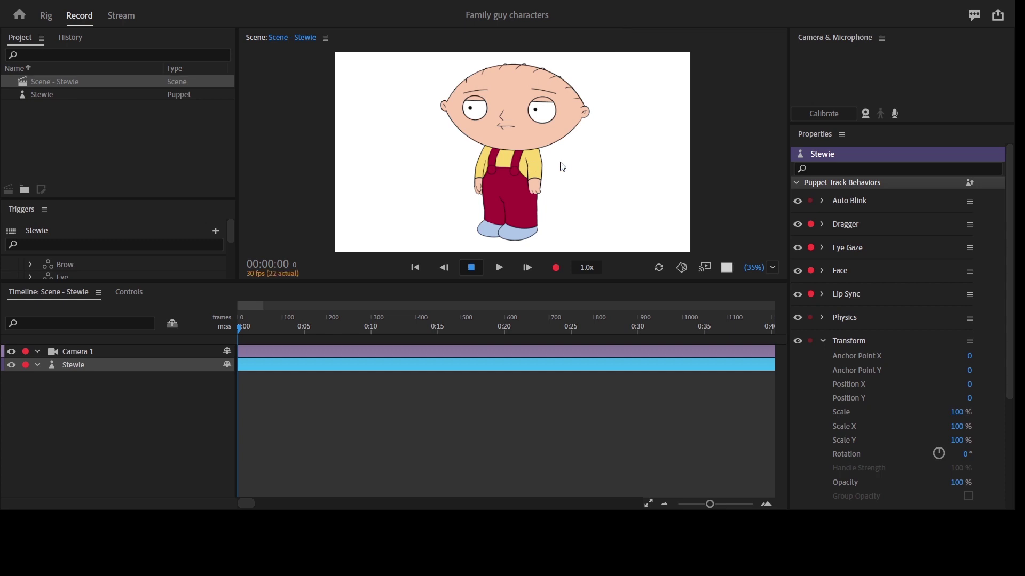
key("grave")
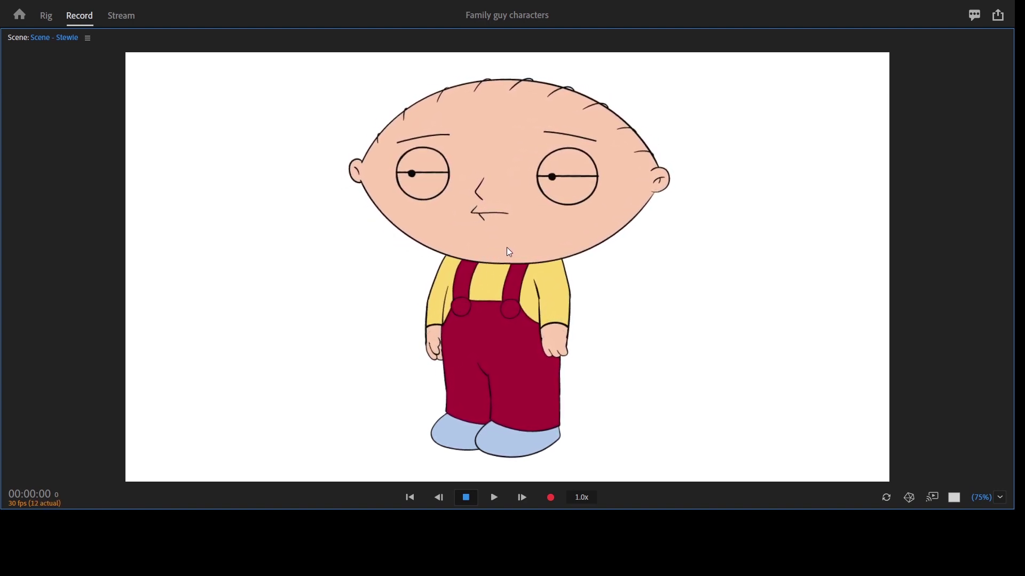
key("Left")
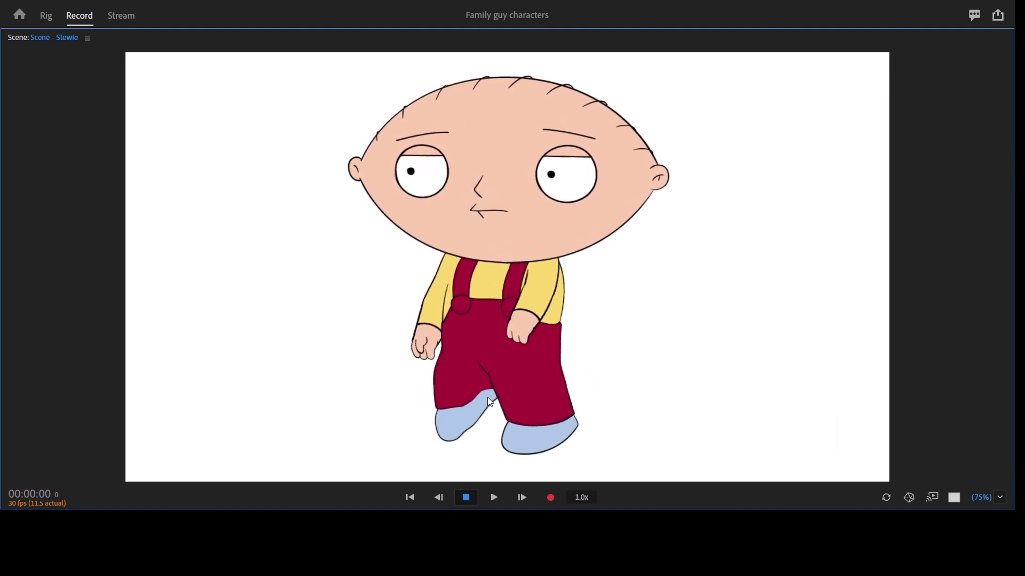
- Return to Rig mode and clip the Iris layer in the head's FFT group to the Eye layer
left_click(46, 15)
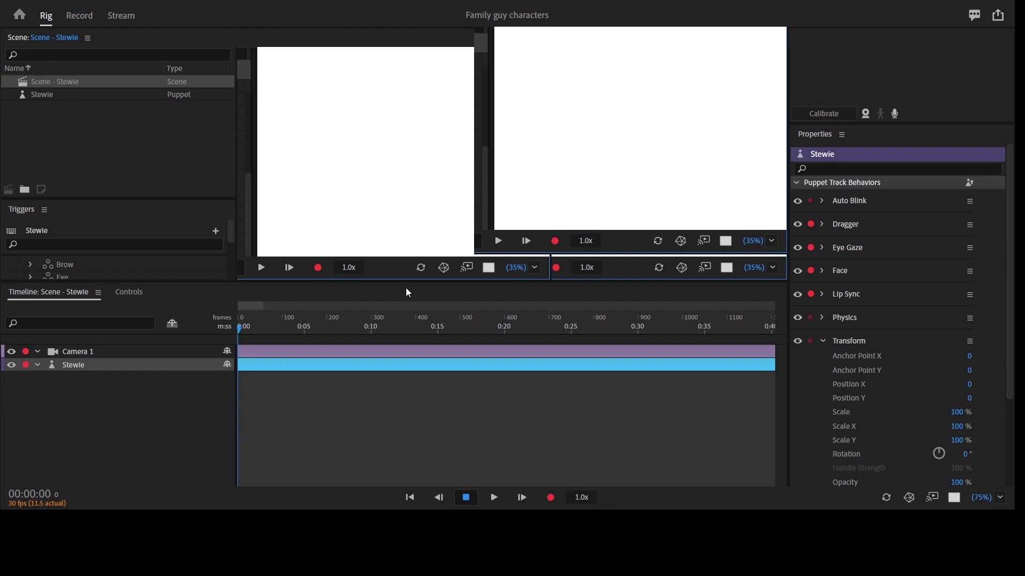
scroll(329, 278, "down", 6)
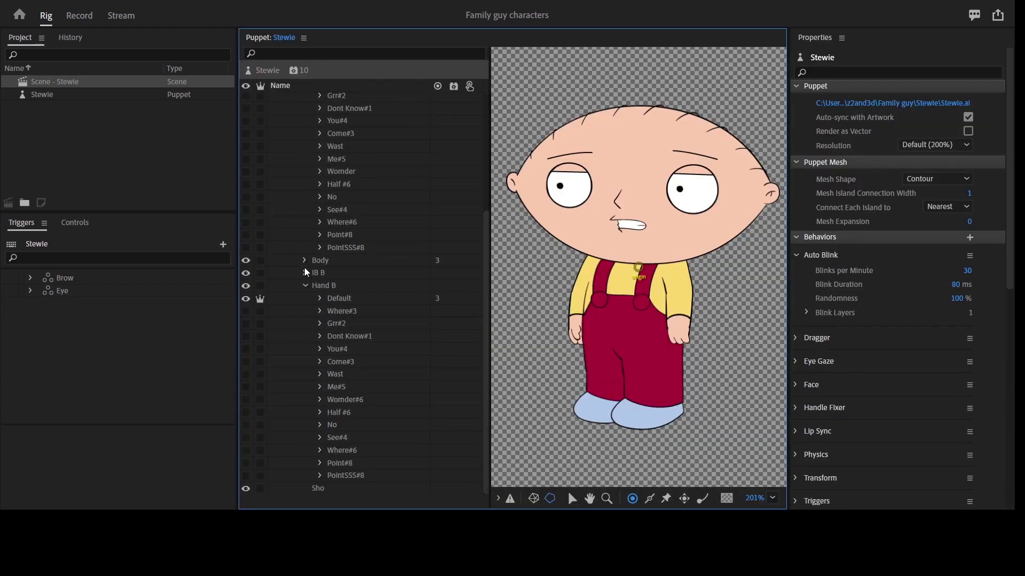
scroll(318, 291, "up", 5)
left_click(320, 200)
left_click(350, 252)
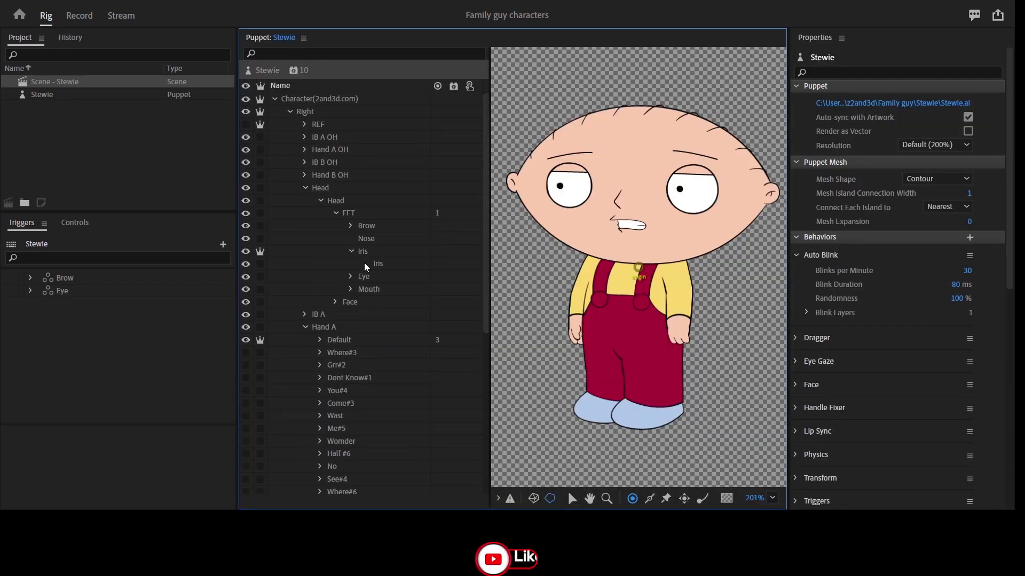
left_click(350, 251)
left_click(379, 262)
left_click(360, 249)
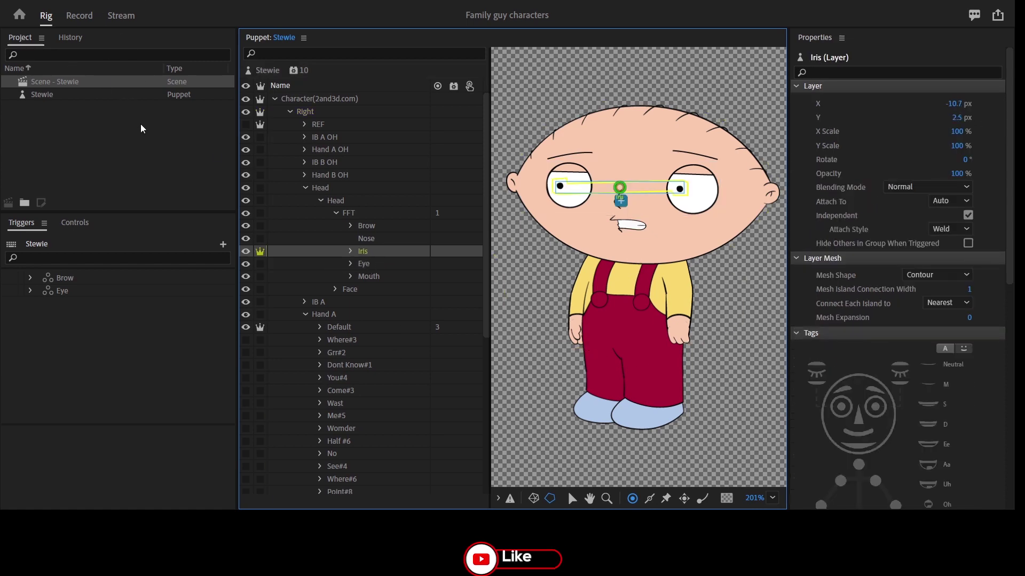
- Preview the puppet's eyes and walk in Record mode again, restore the scene panel's normal size and reopen Stewie for rigging
left_click(90, 15)
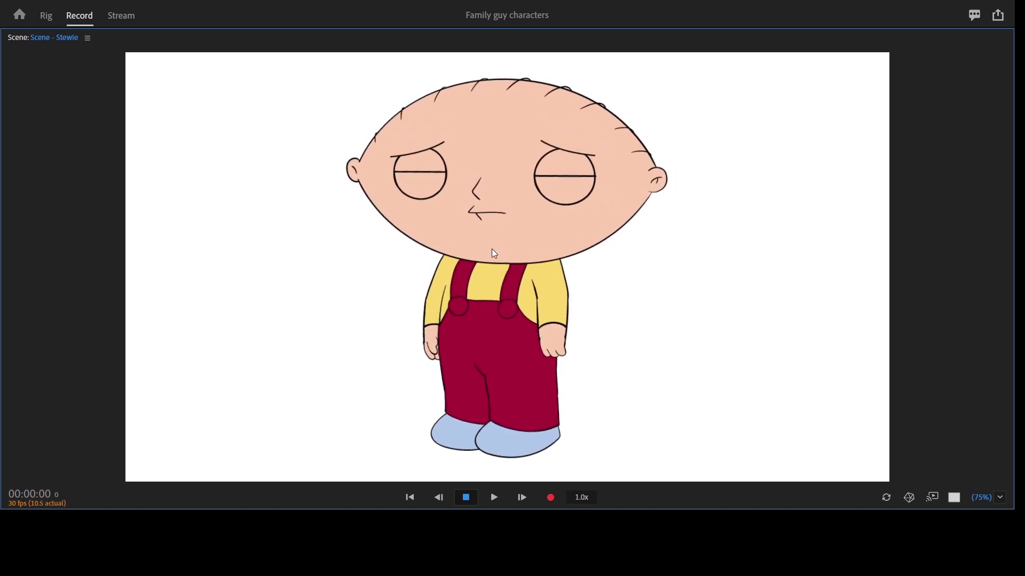
key("grave")
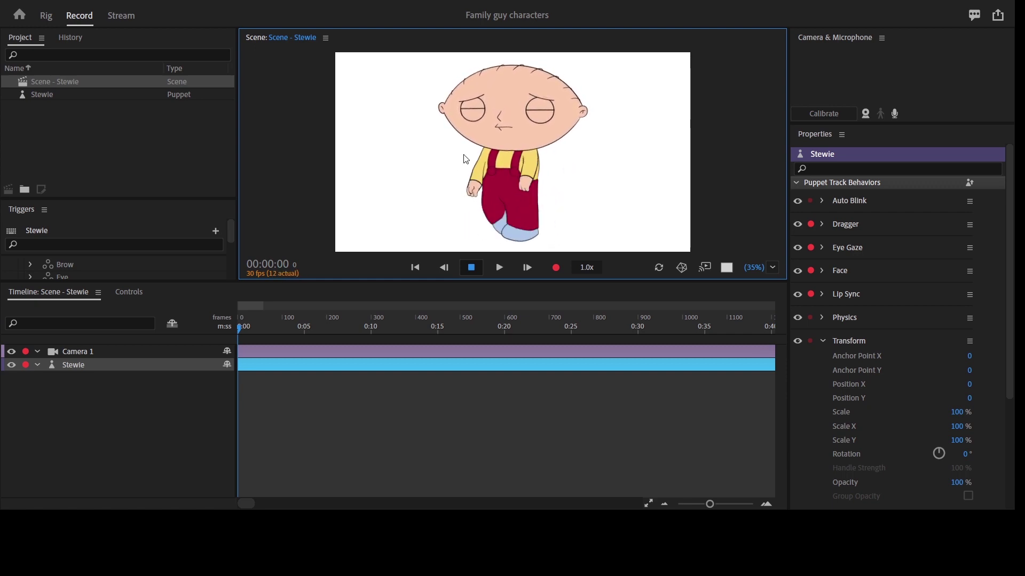
left_click(101, 112)
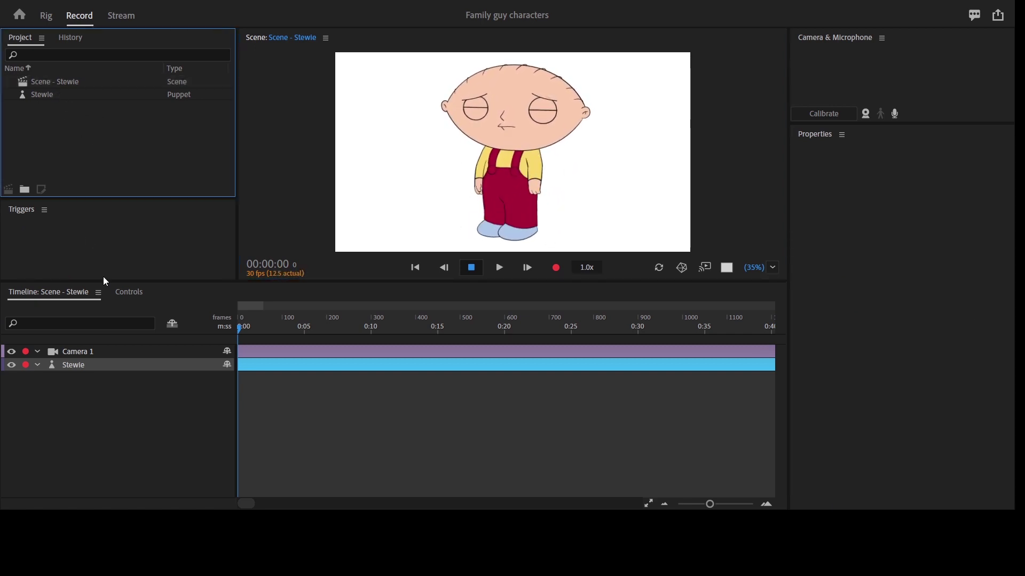
left_click(99, 365)
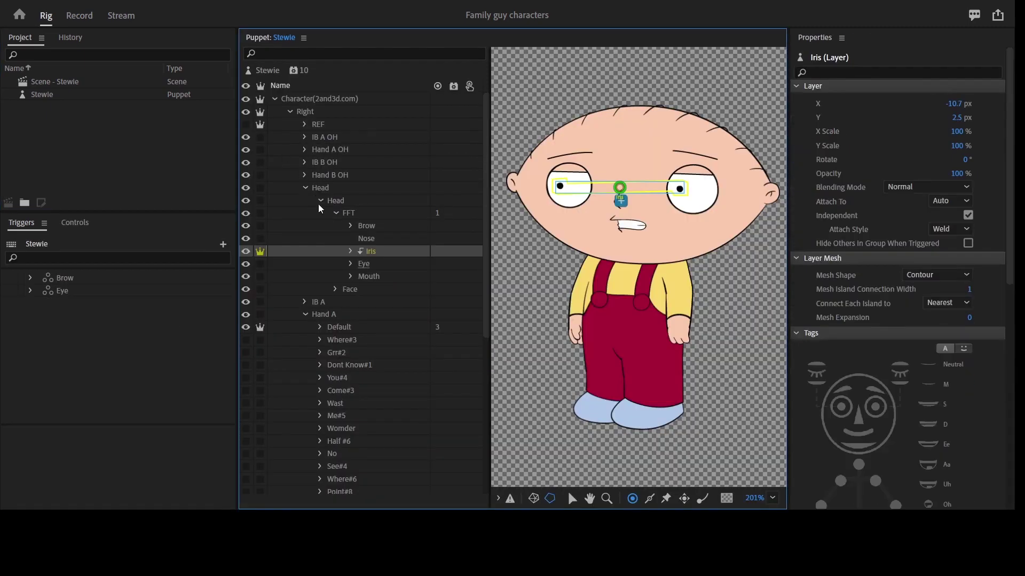
- Collapse the expanded groups in the puppet's layer hierarchy and create a swap set of triggers from the Hand A group
left_click(319, 201)
left_click(303, 189)
left_click(305, 213)
left_click(303, 251)
left_click(320, 251)
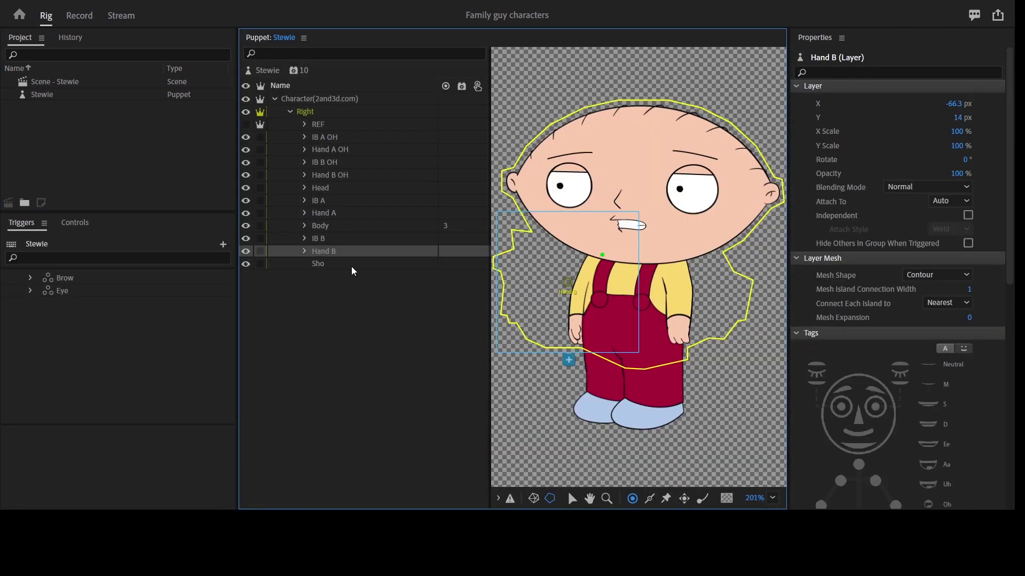
left_click(335, 174)
left_click_drag(340, 213, 157, 475)
scroll(102, 318, "down", 3)
scroll(103, 318, "up", 3)
left_click(110, 323)
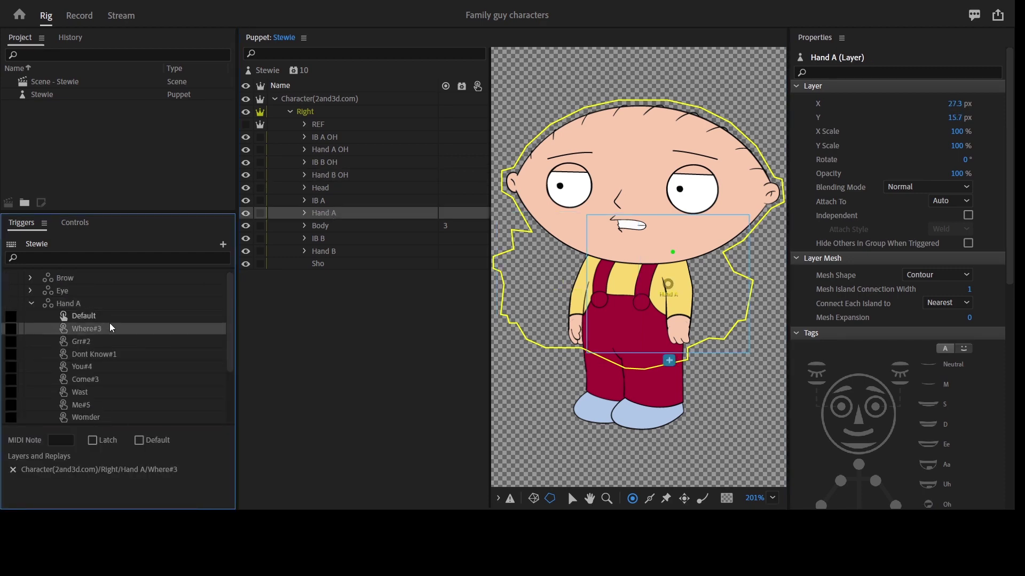
- Turn on Latch for the triggers in the Hand A swap set
left_click(107, 316)
scroll(103, 331, "down", 3)
scroll(147, 373, "up", 3)
left_click(142, 329)
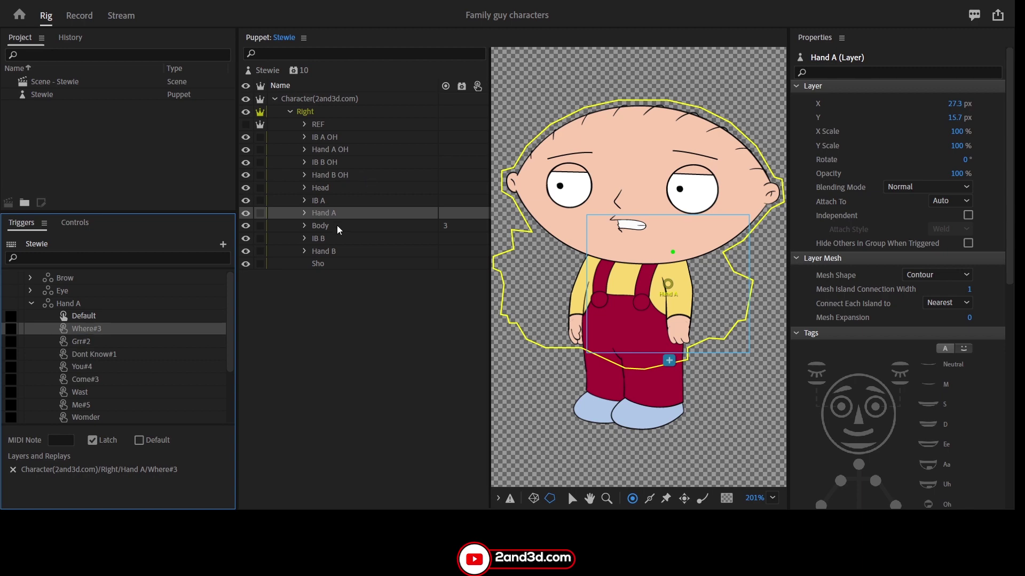
- Expand the Hand A, IB A, IB A OH and Hand A OH groups and try to select their pose layers together
left_click(304, 214)
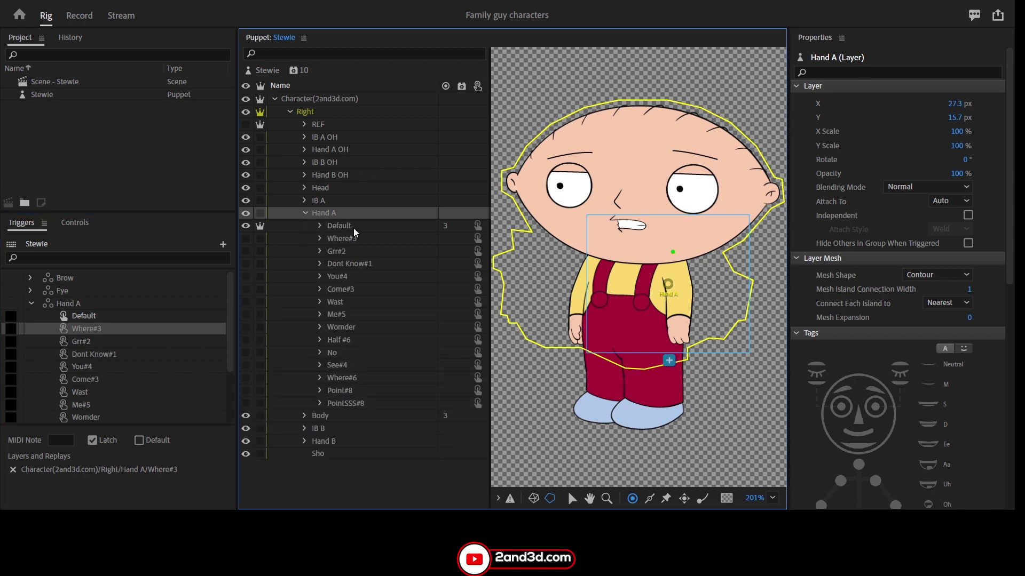
left_click(353, 227)
left_click(348, 239)
left_click(353, 402, "shift")
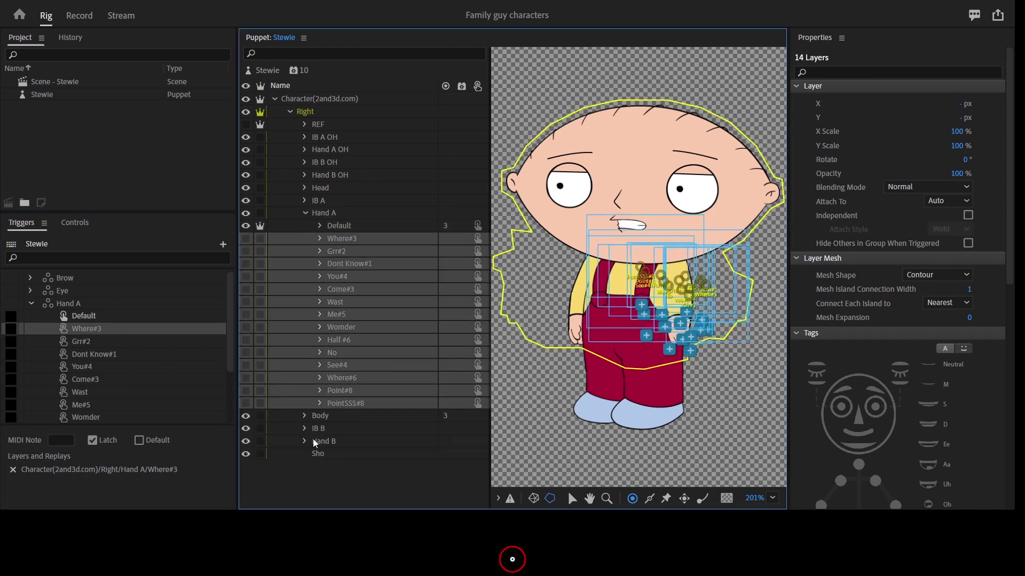
left_click(304, 201)
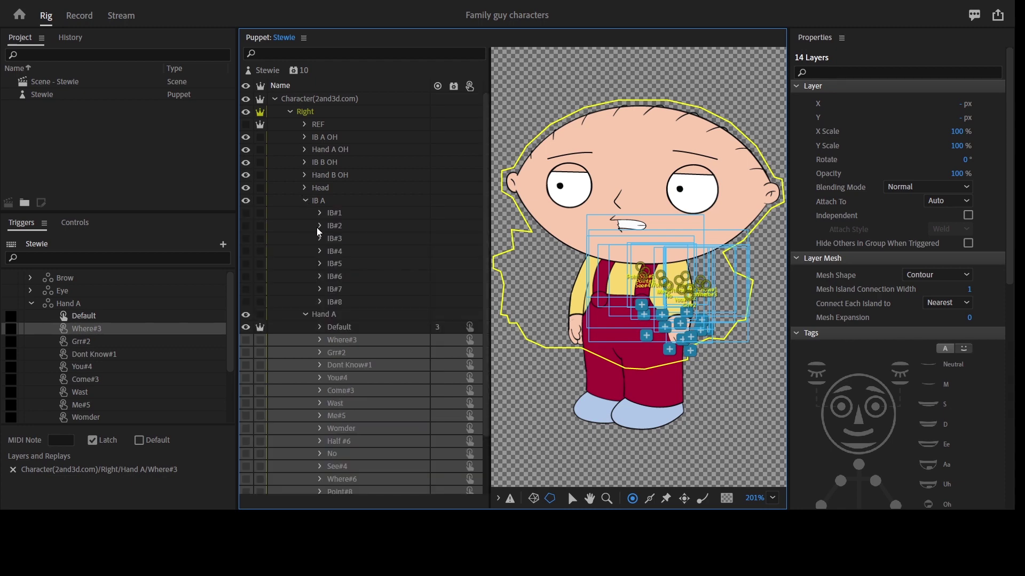
left_click(349, 213)
left_click(344, 300, "shift")
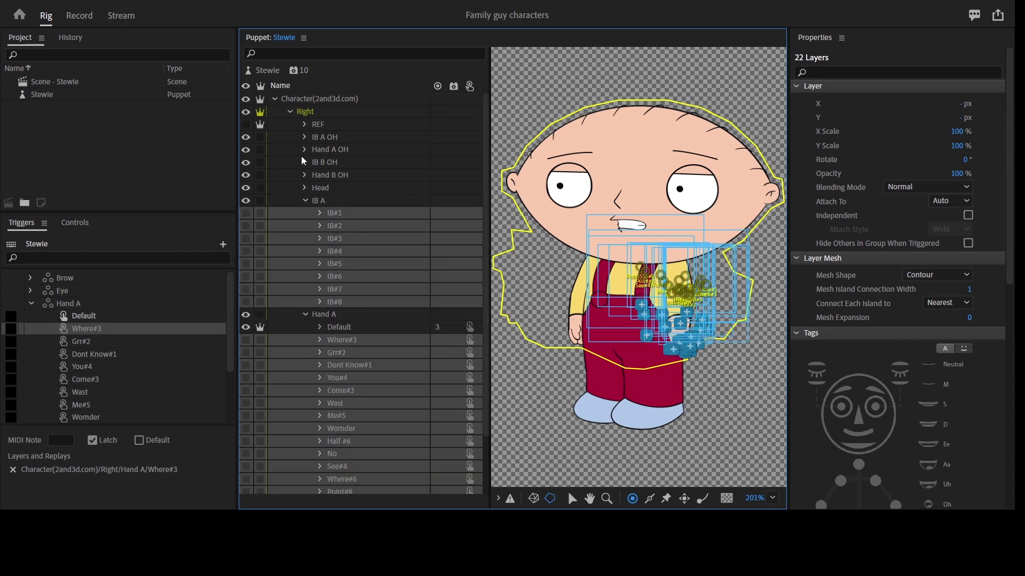
left_click(304, 138)
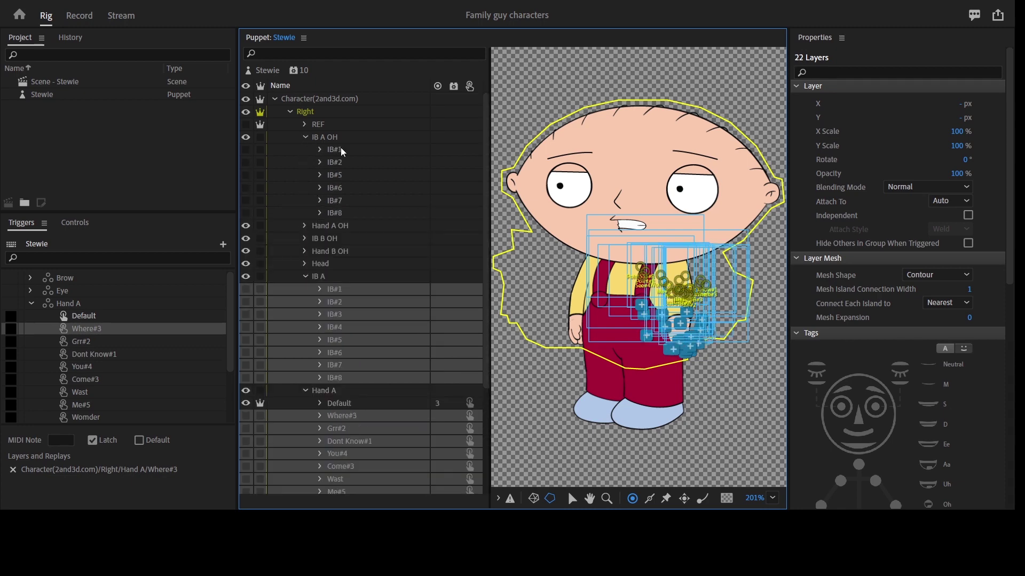
left_click(349, 212, "shift")
left_click(309, 230)
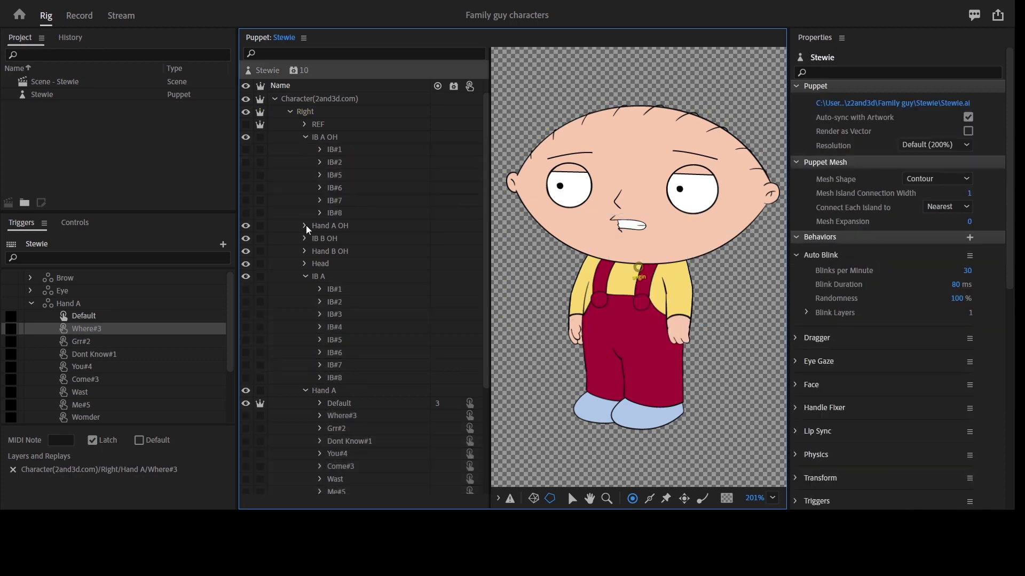
left_click(306, 225)
- Select all layers inside IB A OH, Hand A OH and IB A, plus Where#3 through PointSSS#8 in Hand A
left_click(352, 150)
left_click(344, 213, "shift")
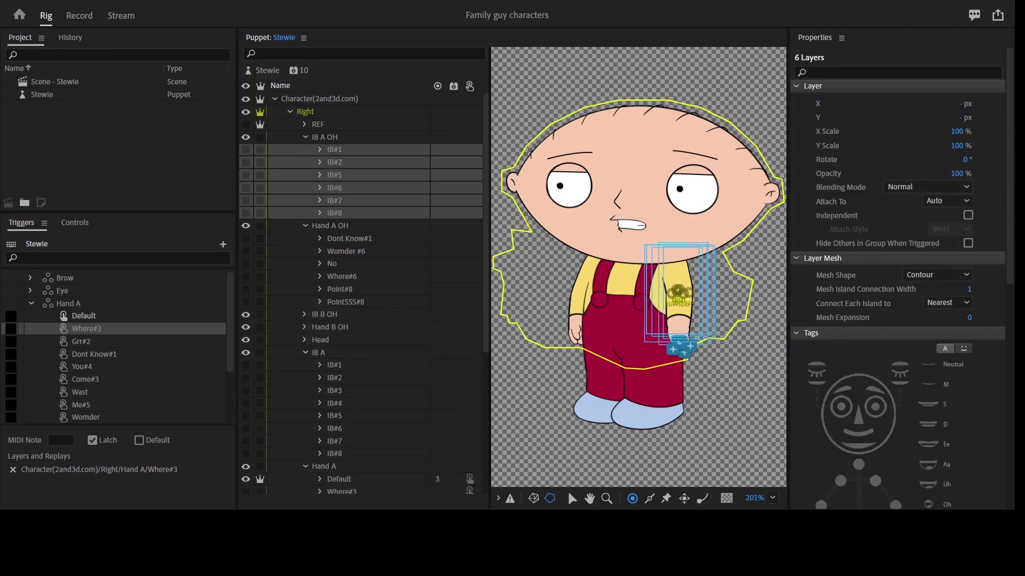
left_click(347, 240, "ctrl")
left_click(352, 301, "shift")
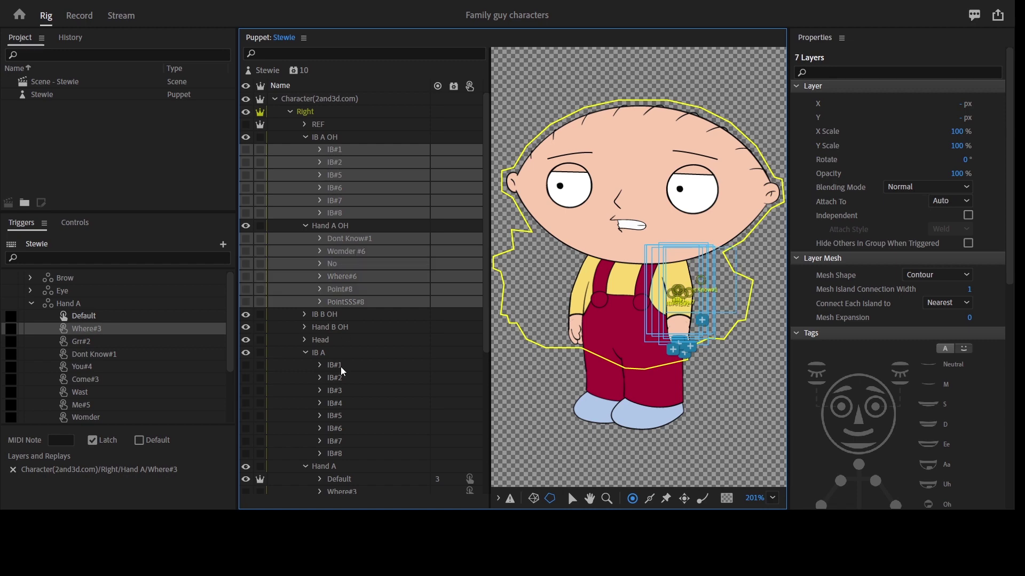
left_click(343, 454, "shift")
scroll(357, 424, "down", 5)
left_click(351, 302, "ctrl")
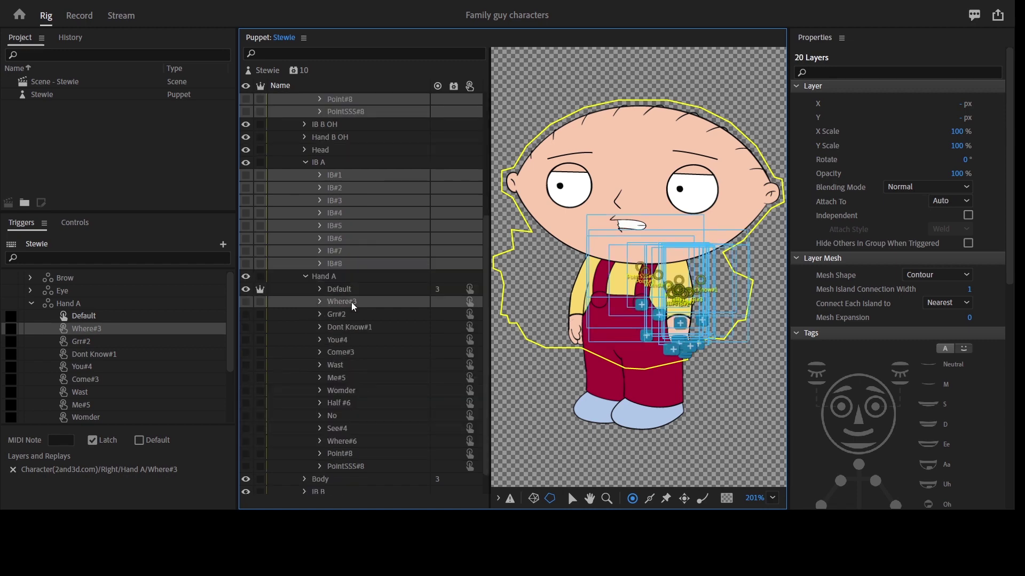
left_click(354, 465, "shift")
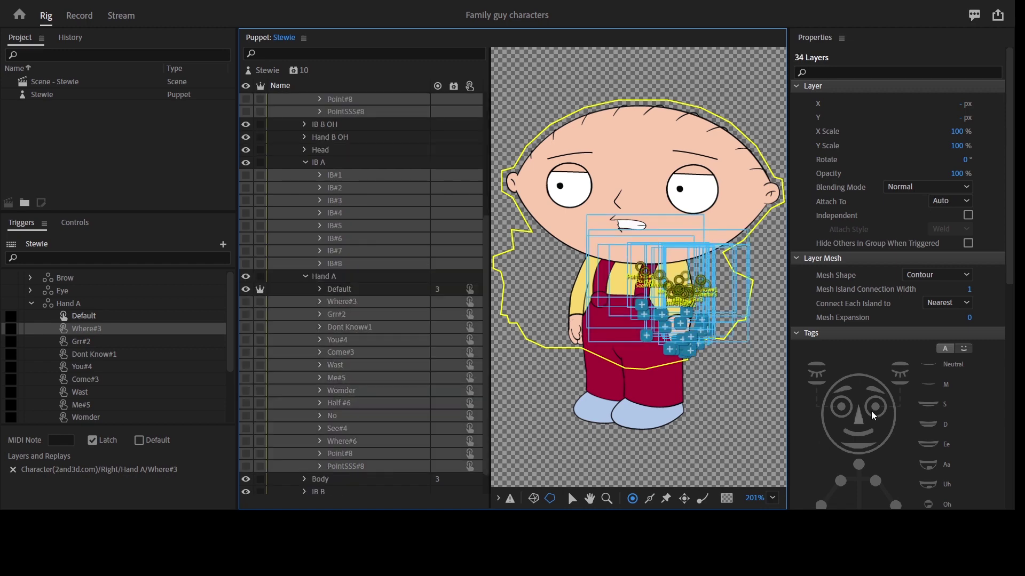
- Add a Cycle Layers behavior to the selected layers, advancing every 2 frames with Forward and Reverse and Hold on Last Layer enabled
scroll(871, 411, "down", 8)
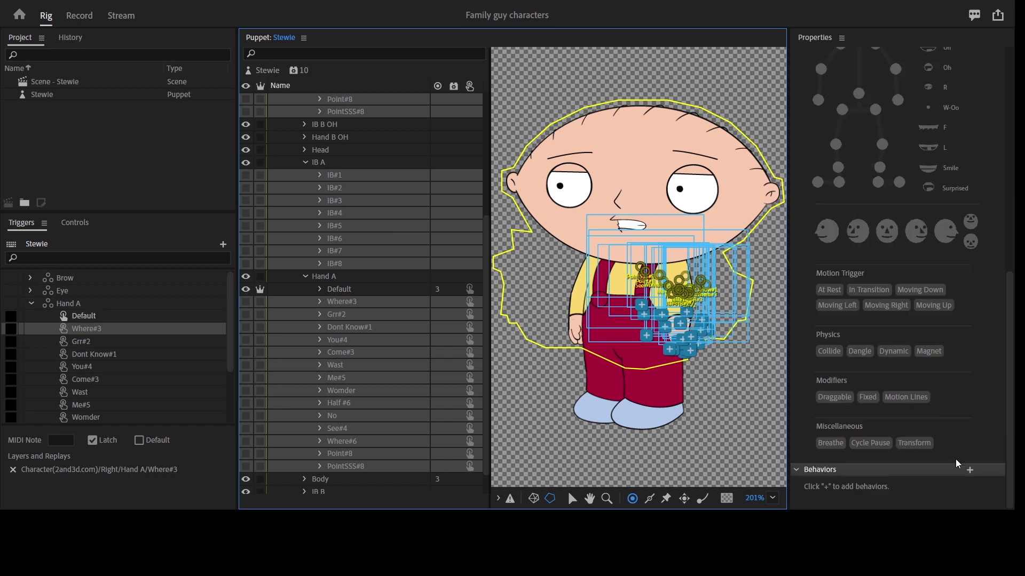
left_click(972, 331)
scroll(998, 365, "down", 5)
left_click(955, 403)
type("2")
key("Return")
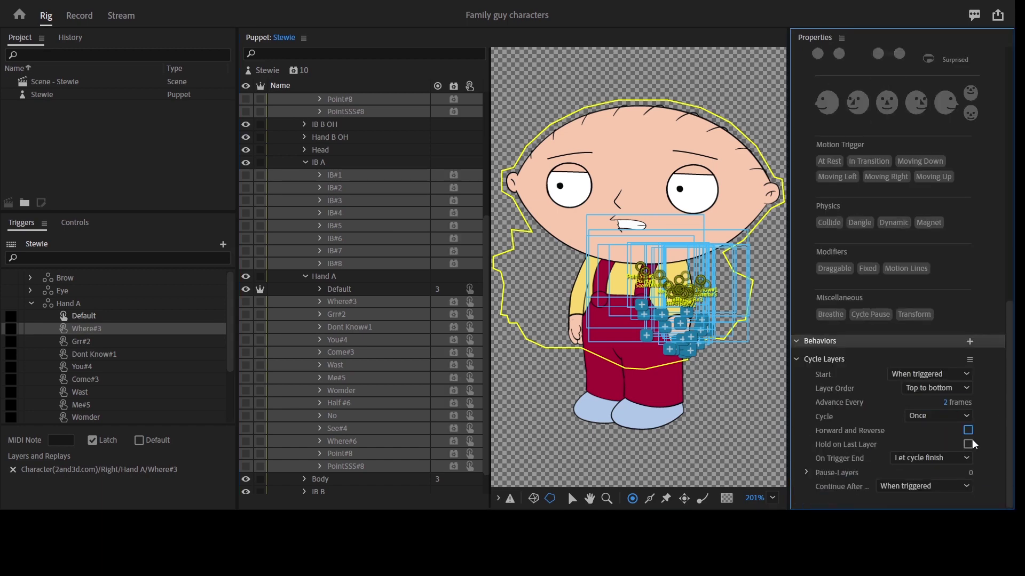
left_click(968, 430)
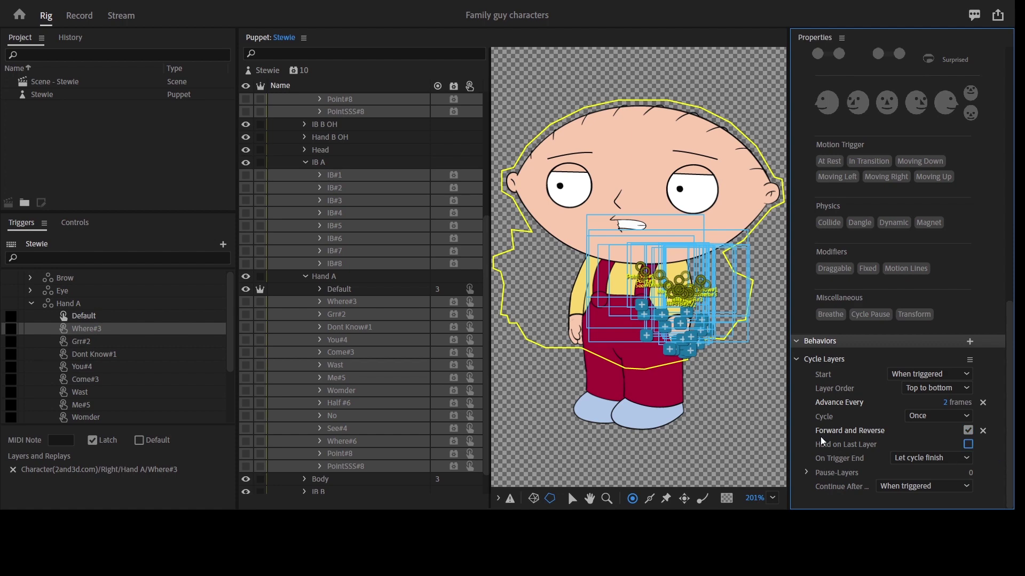
- Collapse the arm groups, expand only IB A and enlarge the trigger list to show the whole Hand A swap set
left_click(306, 278)
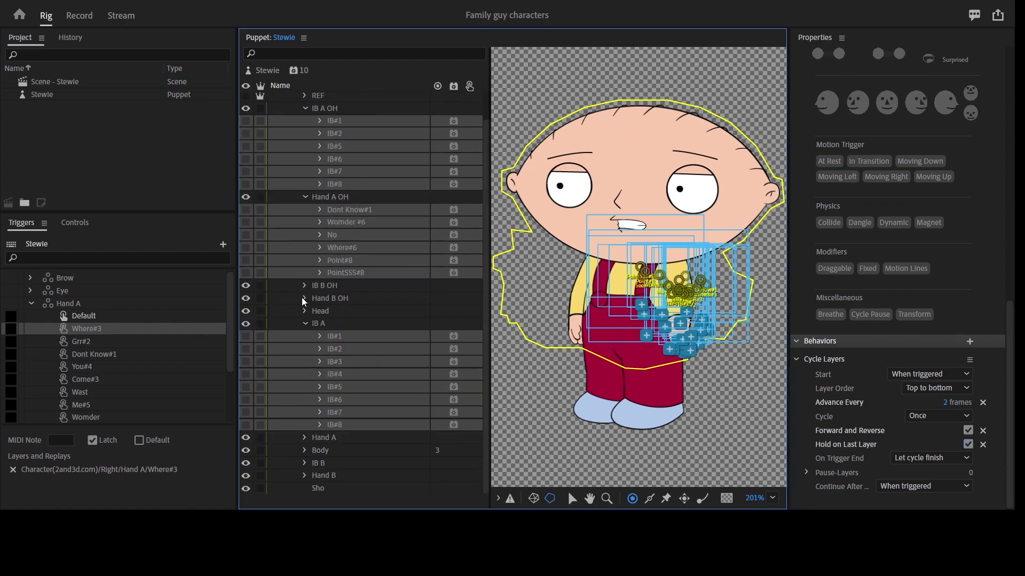
left_click(305, 322)
left_click(305, 224)
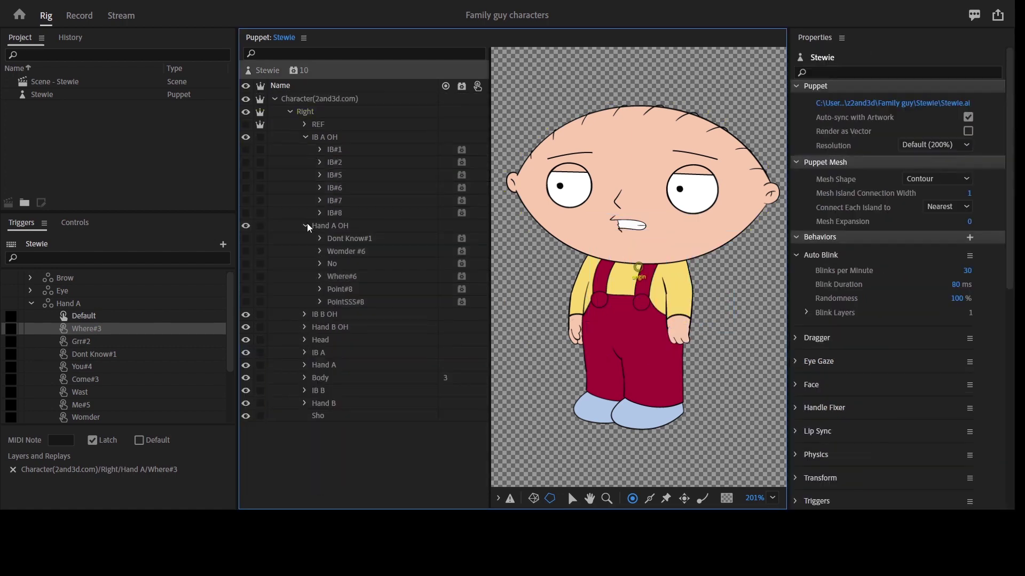
left_click(303, 135)
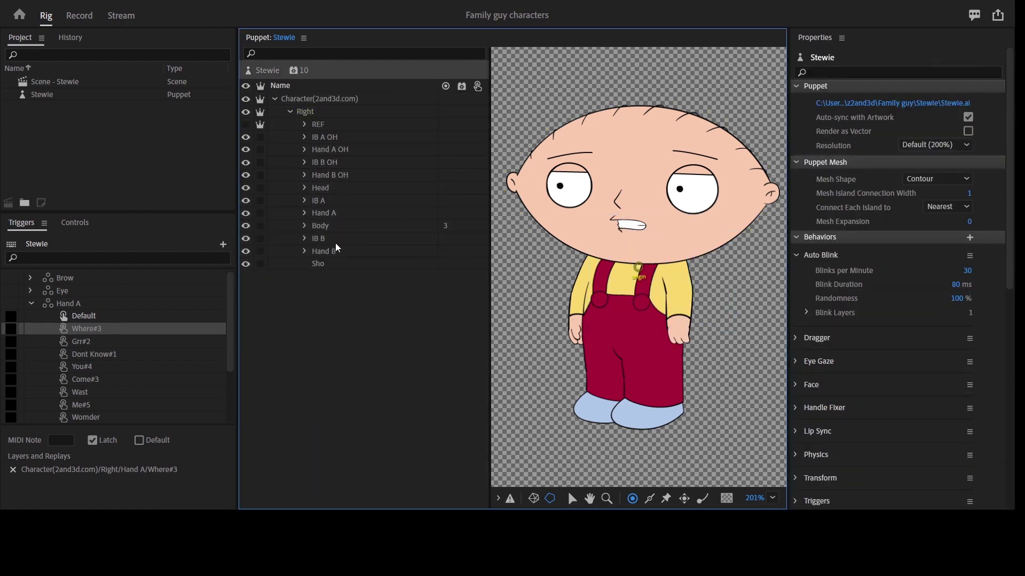
left_click(304, 214)
left_click(303, 213)
left_click(306, 201)
left_click(347, 213)
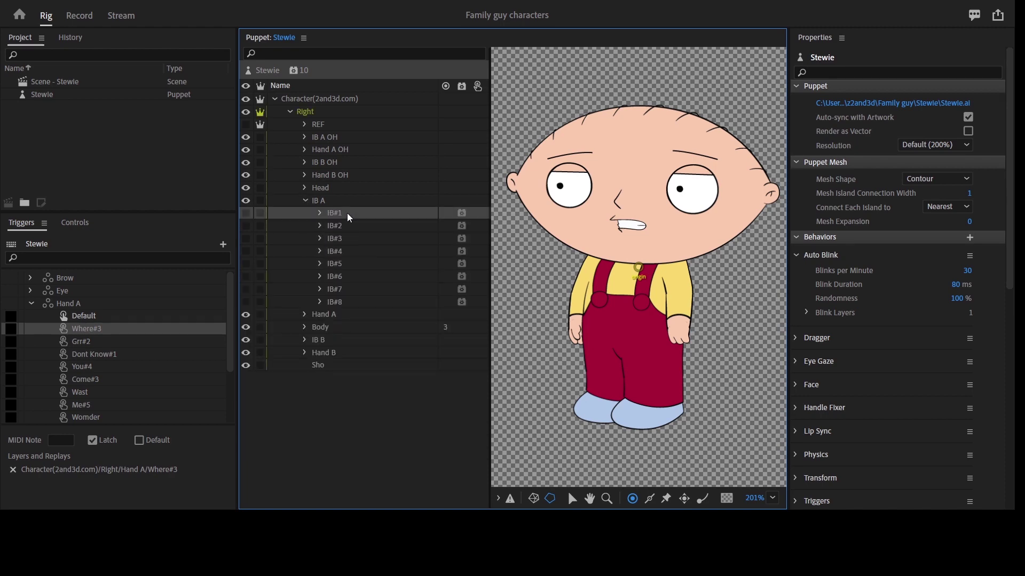
scroll(193, 315, "down", 3)
left_click_drag(155, 211, 169, 102)
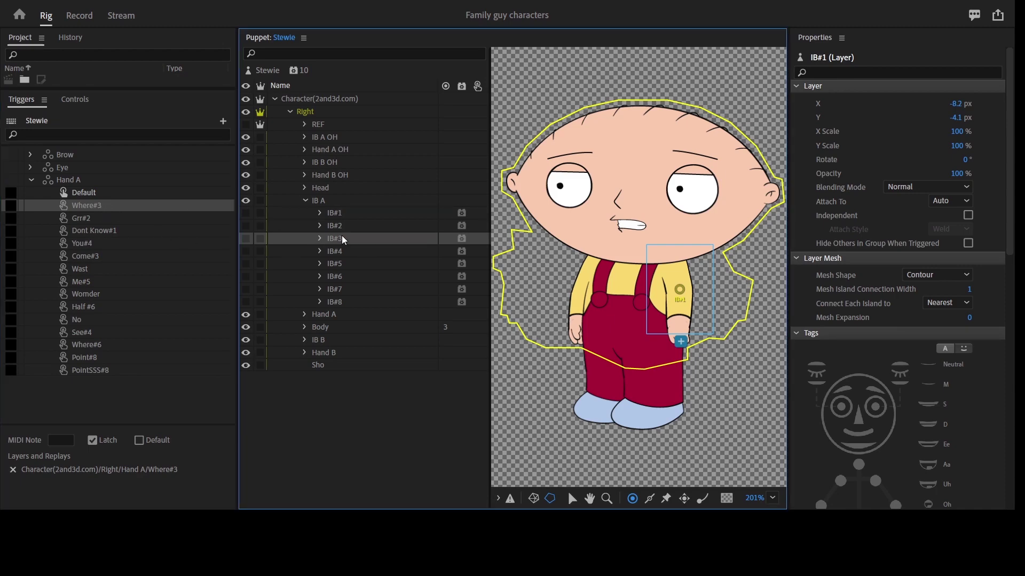
- Add the IB A in-between layers to the Hand A triggers with matching numbers, from Where#3 through Me#5
left_click_drag(342, 236, 181, 229)
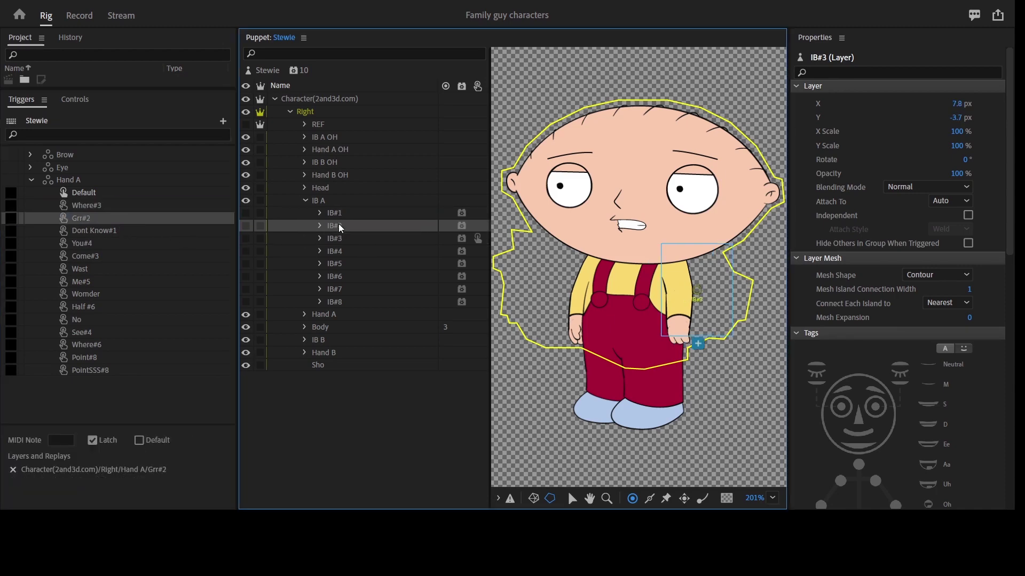
left_click_drag(338, 226, 109, 222)
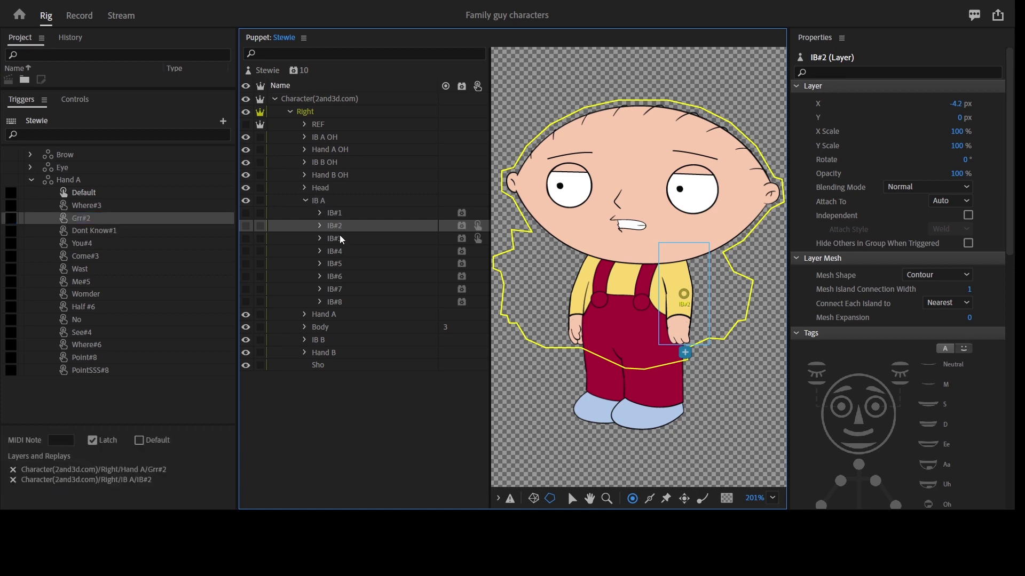
left_click_drag(334, 238, 118, 244)
left_click_drag(338, 240, 115, 269)
left_click(107, 282)
left_click_drag(335, 264, 122, 301)
left_click(117, 308)
- Add IB#6 to the Wonder, Half #6 and Where#6 triggers, IB#4 to See#4, and IB#8 to PointSSS#8
left_click(113, 293)
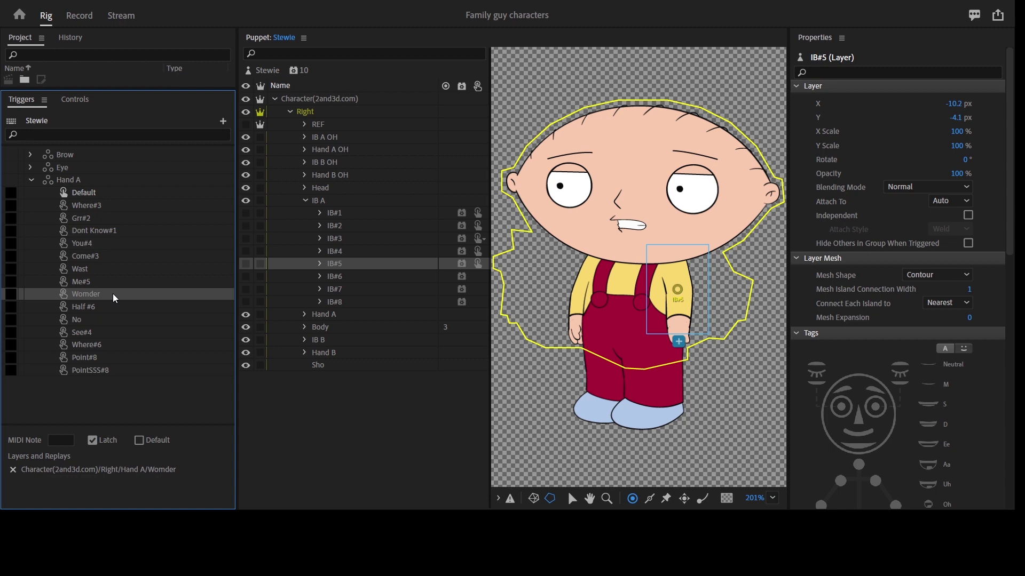
left_click(335, 276)
left_click_drag(335, 276, 141, 308)
left_click_drag(335, 252, 152, 328)
left_click_drag(341, 278, 142, 347)
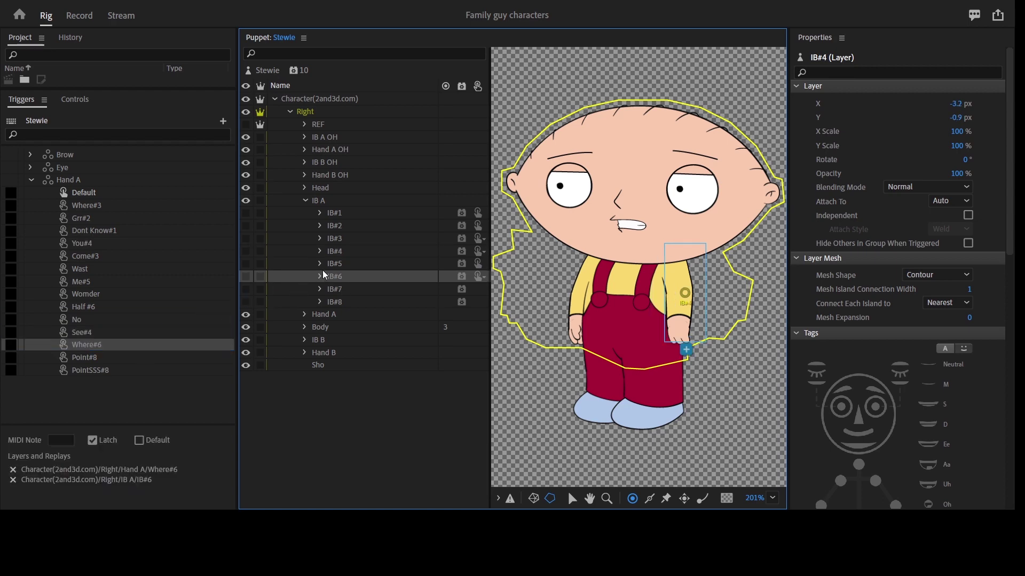
left_click_drag(344, 303, 149, 369)
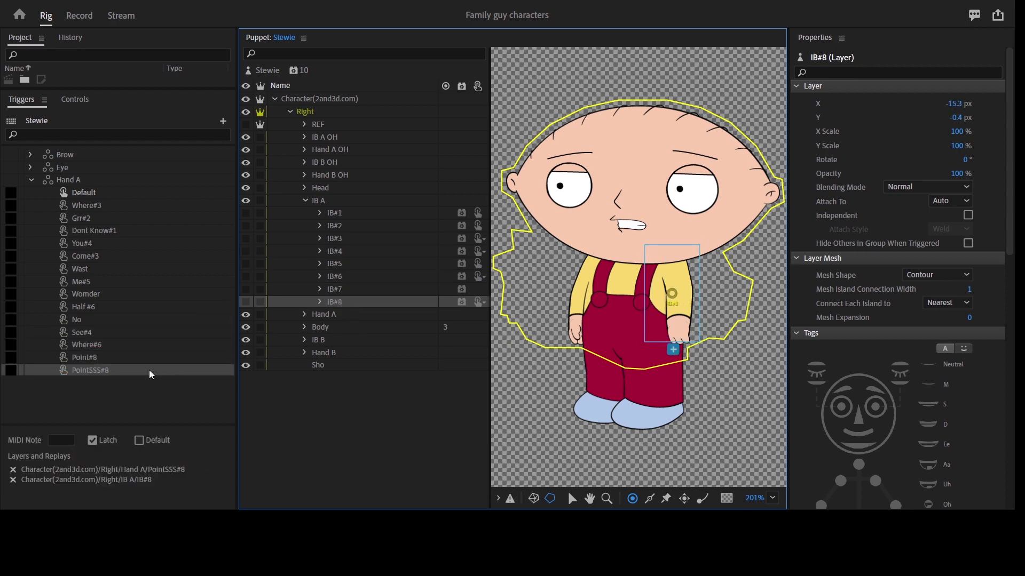
- Assign the trigger keys Q, W, E, R, T, Y, U, I, O and P to the Hand A triggers from Where#3 through No
left_click(11, 205)
left_click(13, 221)
key("w")
left_click(11, 230)
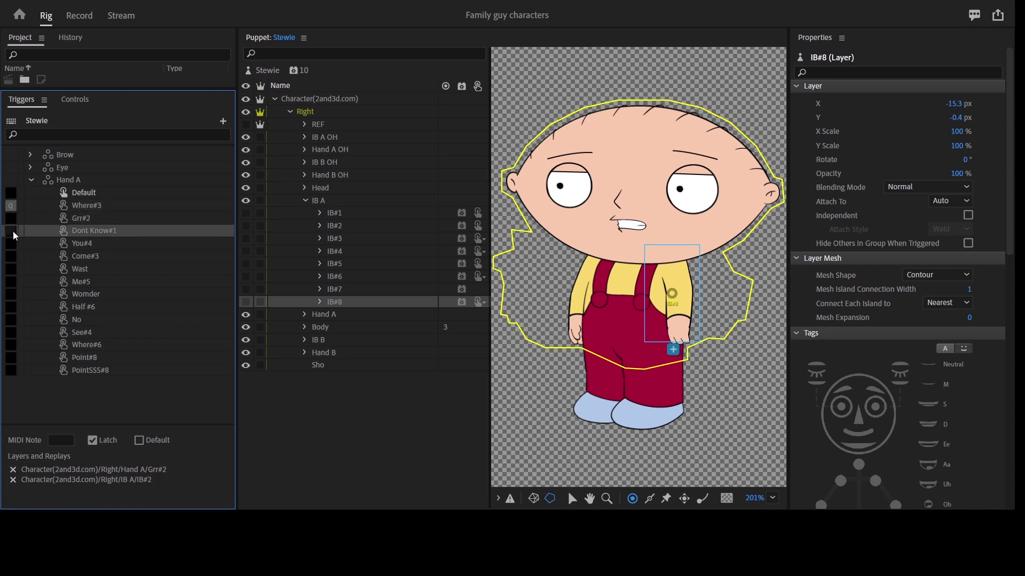
key("e")
left_click(13, 243)
key("r")
left_click(11, 256)
key("t")
left_click(10, 269)
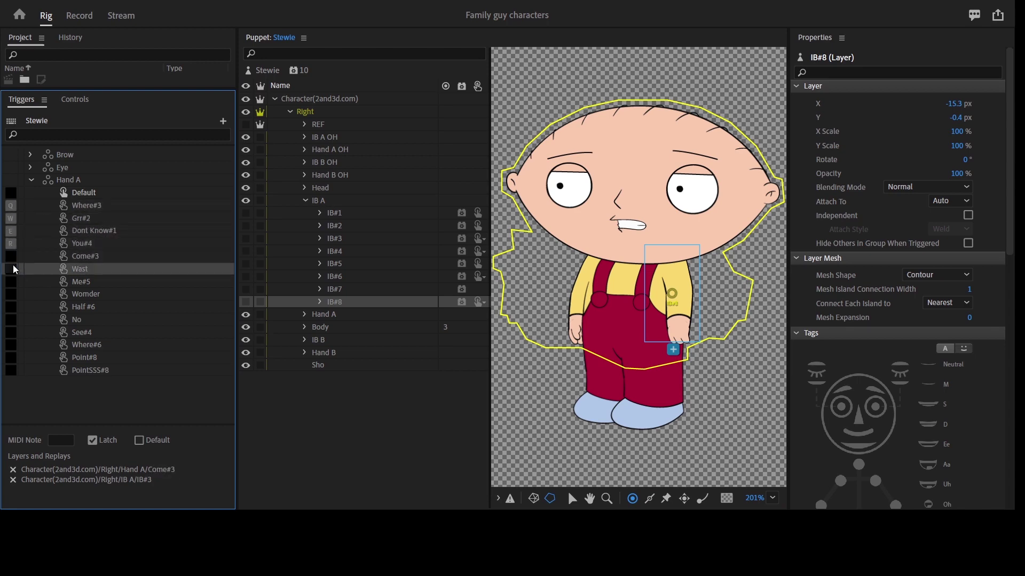
key("y")
left_click(11, 282)
key("u")
left_click(11, 295)
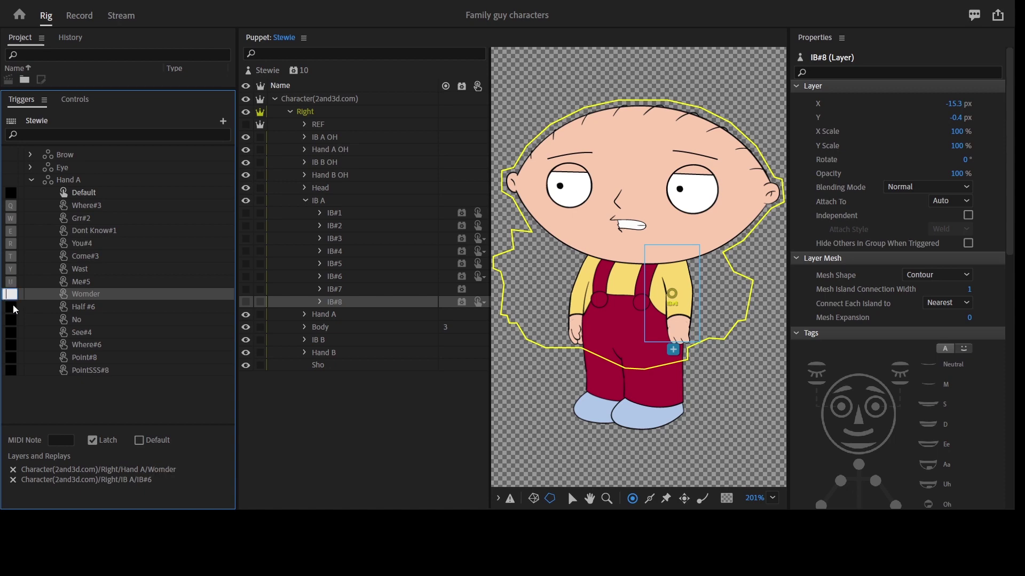
key("i")
left_click(10, 308)
key("o")
left_click(12, 319)
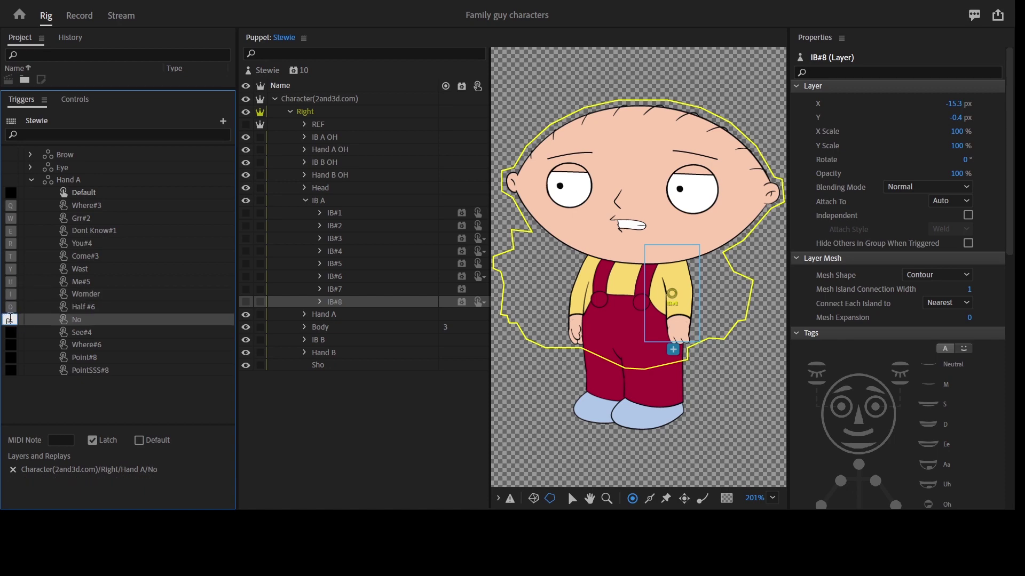
key("p")
- Preview the puppet with its Hand A triggers in Record mode with the scene maximized, and return to Rig mode
left_click(79, 15)
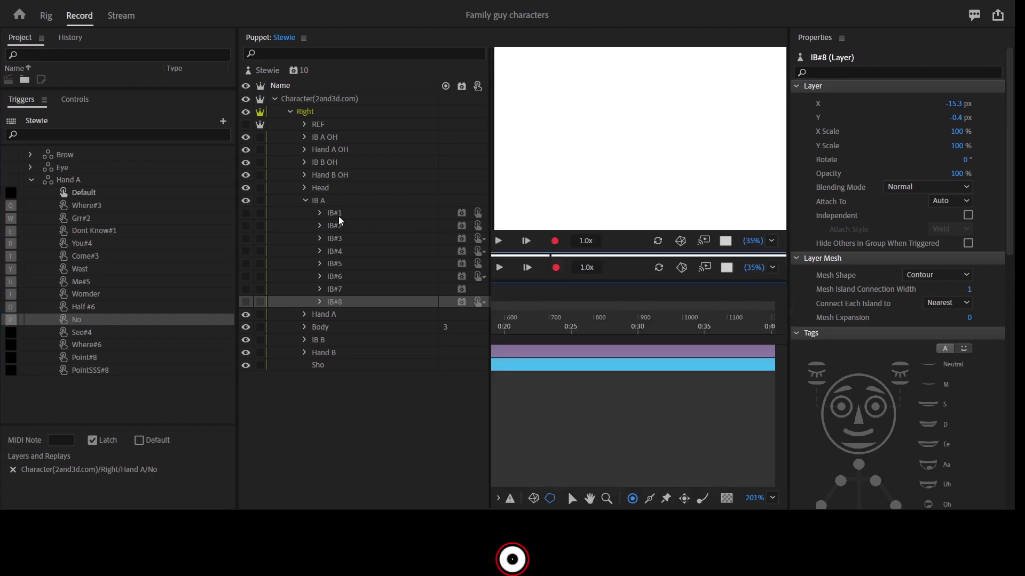
key("grave")
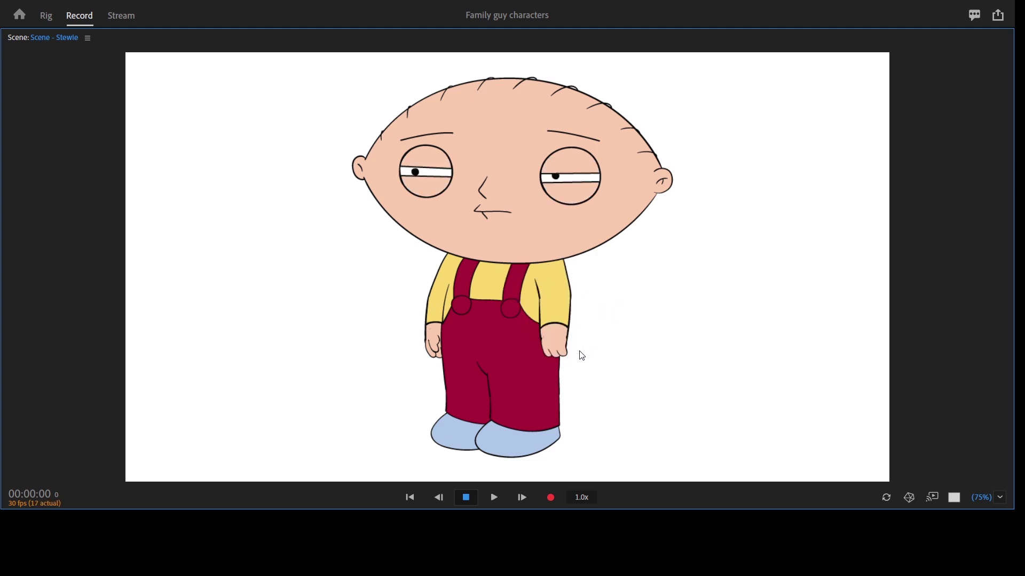
left_click(46, 15)
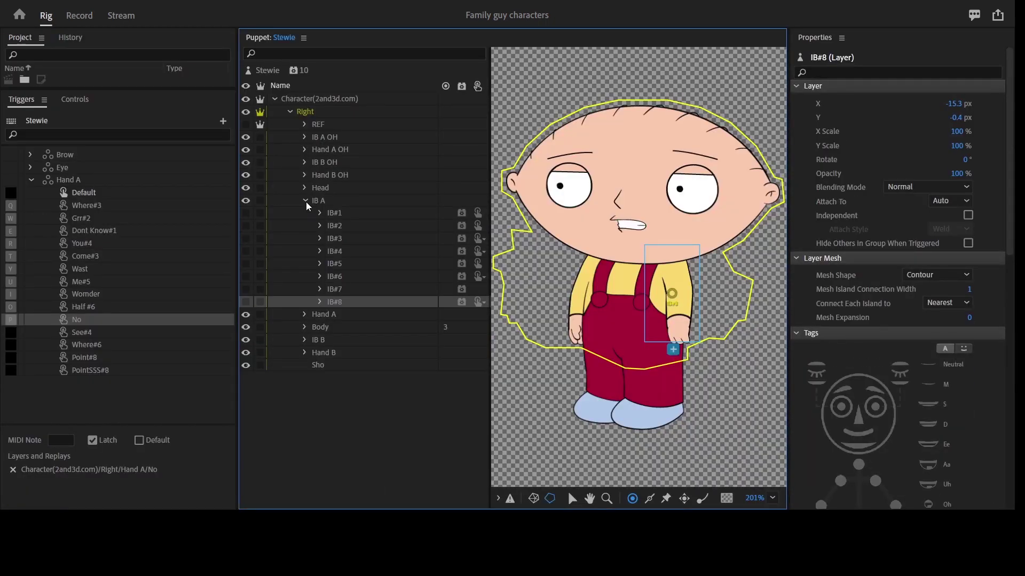
- Collapse the IB A group and expand the Hand A group to show its pose layers
left_click(306, 200)
left_click(305, 251)
left_click(305, 251)
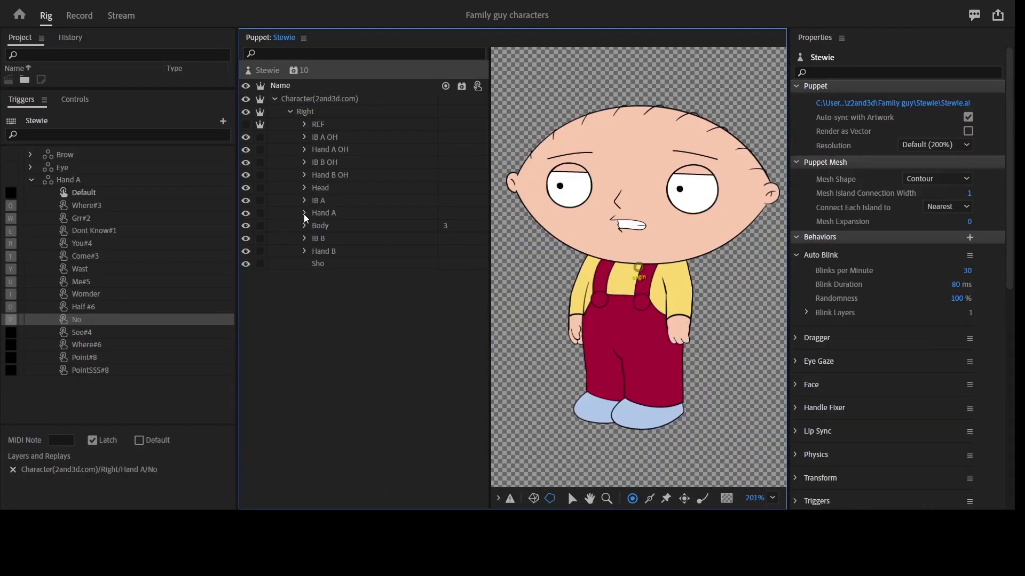
left_click(304, 214)
left_click(356, 224)
left_click(331, 238)
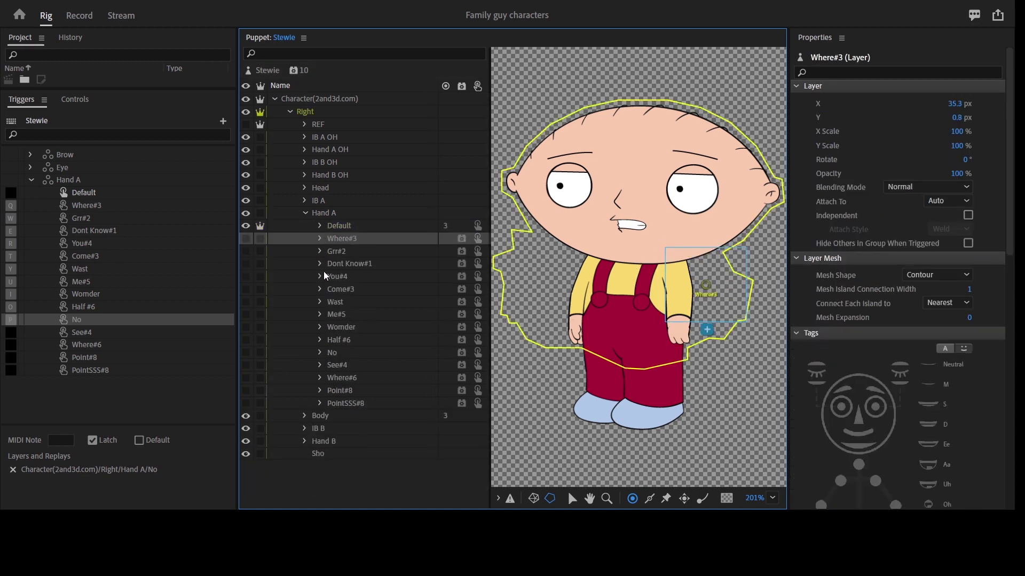
- Examine the sublayers of the Hand A poses Wast, Wonder, Half #6, Point#8 and PointSSS#8
left_click(321, 302)
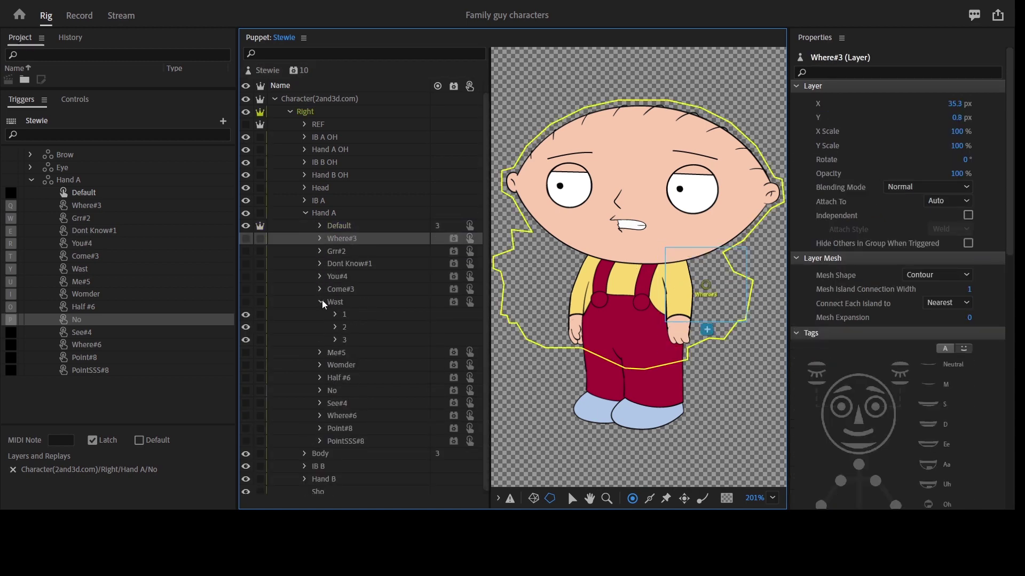
left_click(321, 302)
left_click(322, 328)
left_click(346, 365)
left_click(320, 378)
scroll(350, 376, "down", 1)
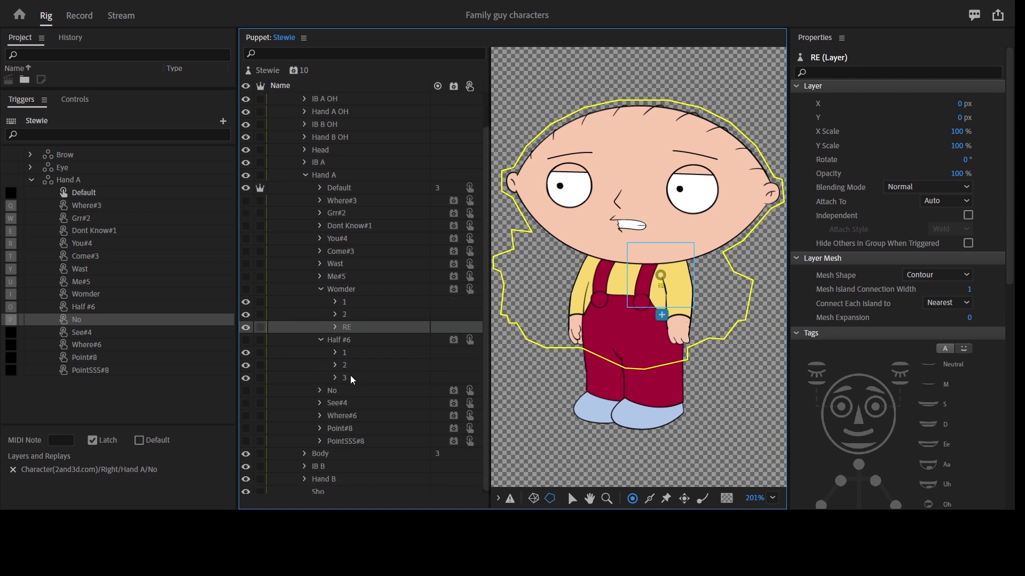
left_click(320, 340)
left_click(321, 388)
scroll(322, 387, "down", 3)
left_click(319, 283)
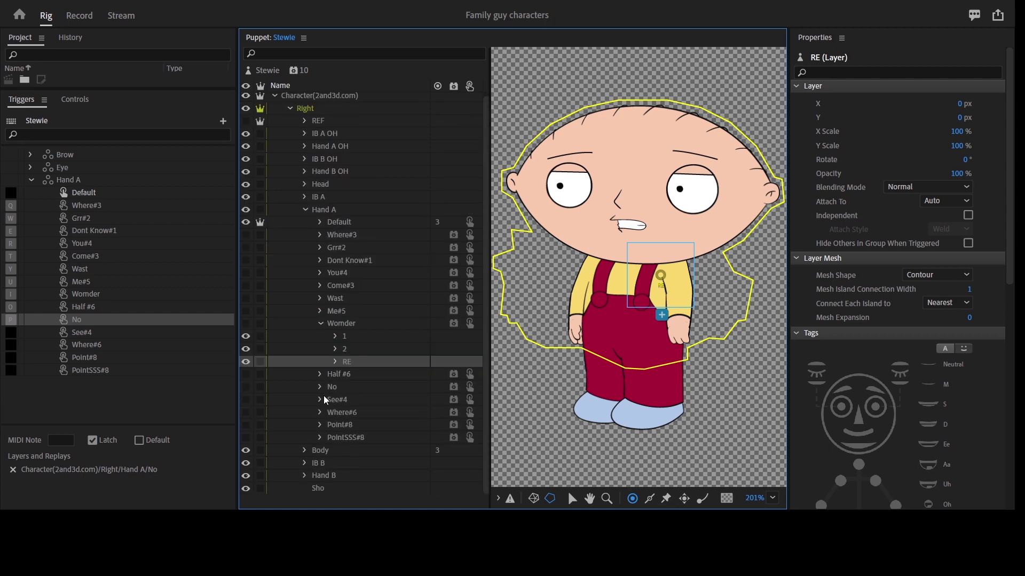
left_click(320, 426)
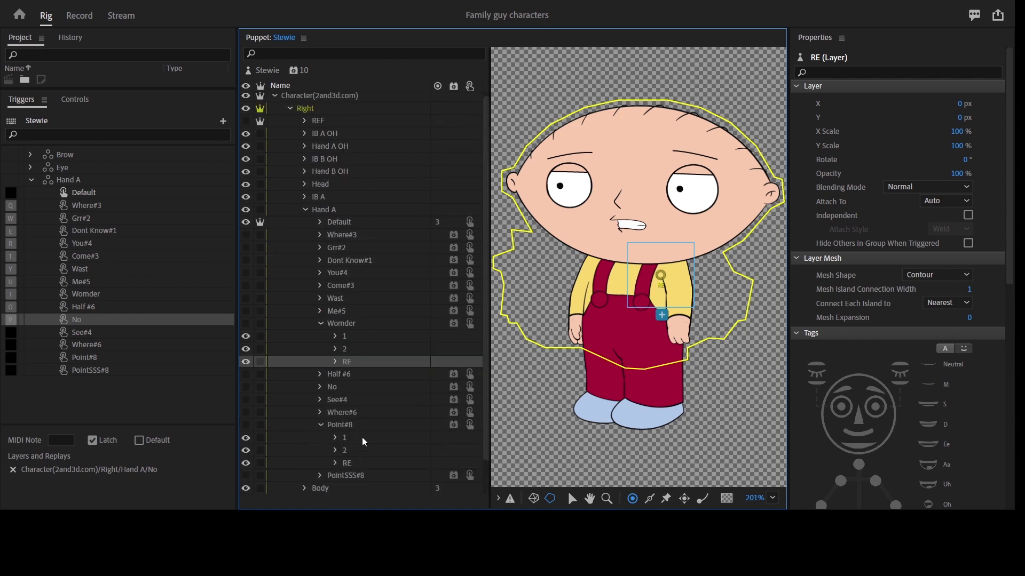
scroll(321, 440, "down", 1)
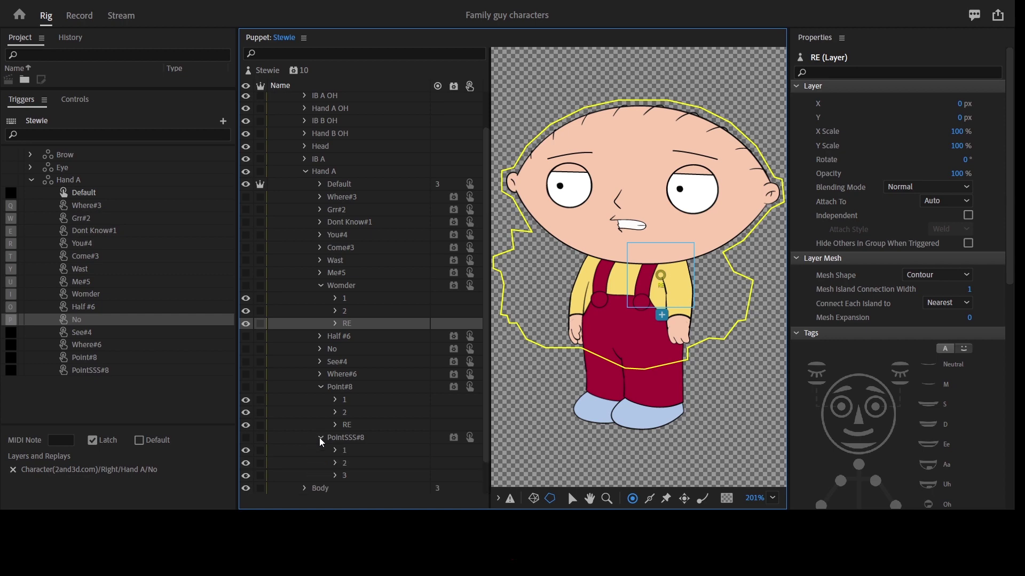
- Add Cycle Layers to the RE layers of Hand A's Wonder and Point#8, advancing every 2 frames with Forward and Reverse and Hold on Last Layer
left_click(359, 425)
left_click(371, 326, "ctrl")
scroll(816, 410, "down", 8)
left_click(968, 469)
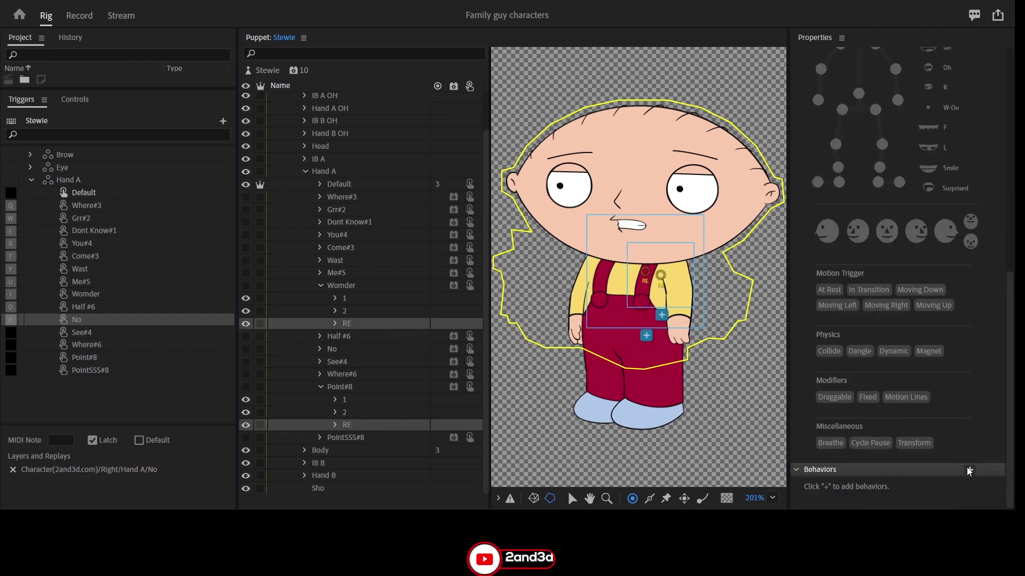
left_click(922, 199)
scroll(989, 420, "down", 3)
left_click(955, 404)
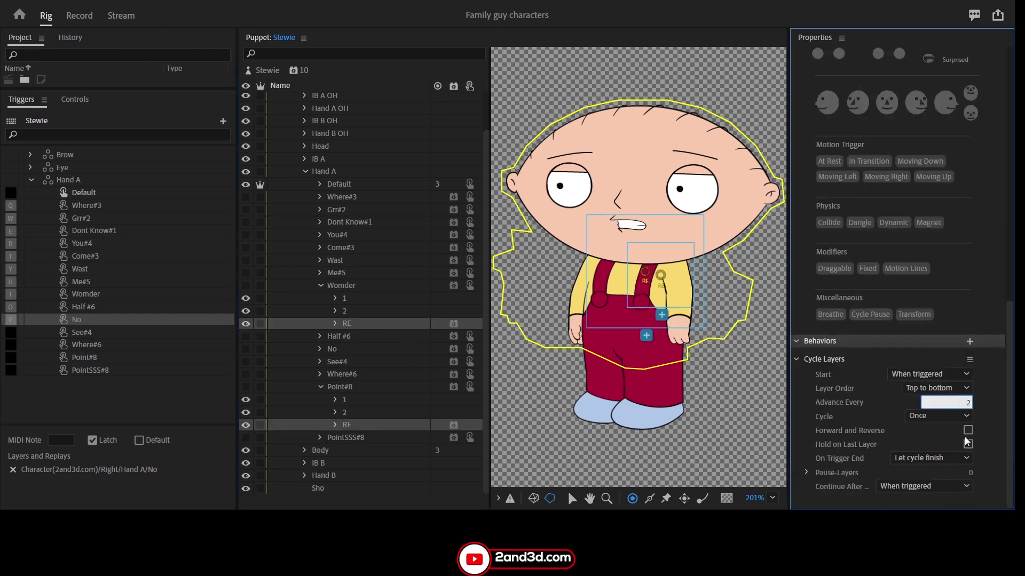
type("2")
key("Tab")
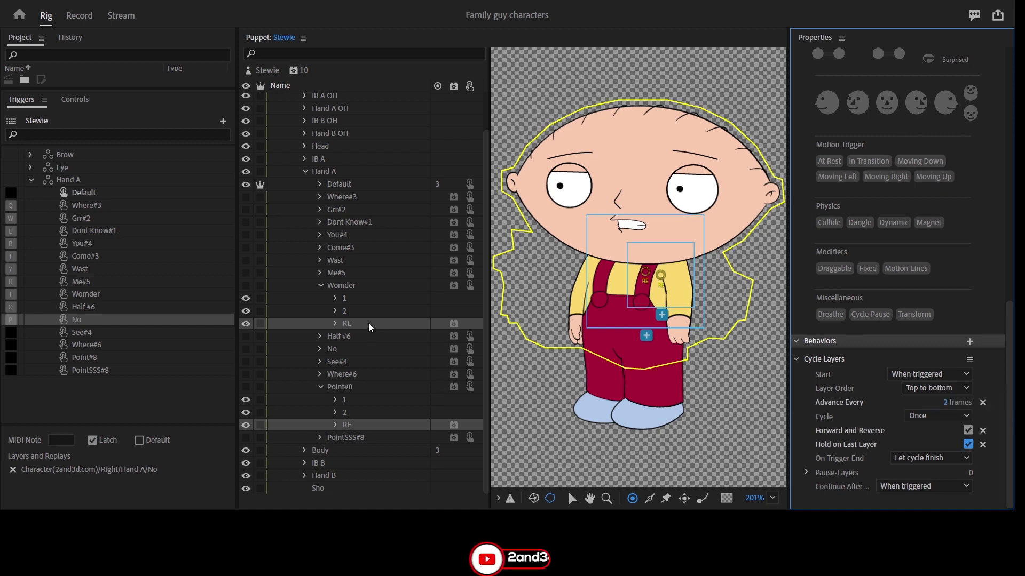
- Set the Cycle option of the RE layer in Hand A's Wonder pose to Continuously and collapse the Hand A group
left_click(588, 398)
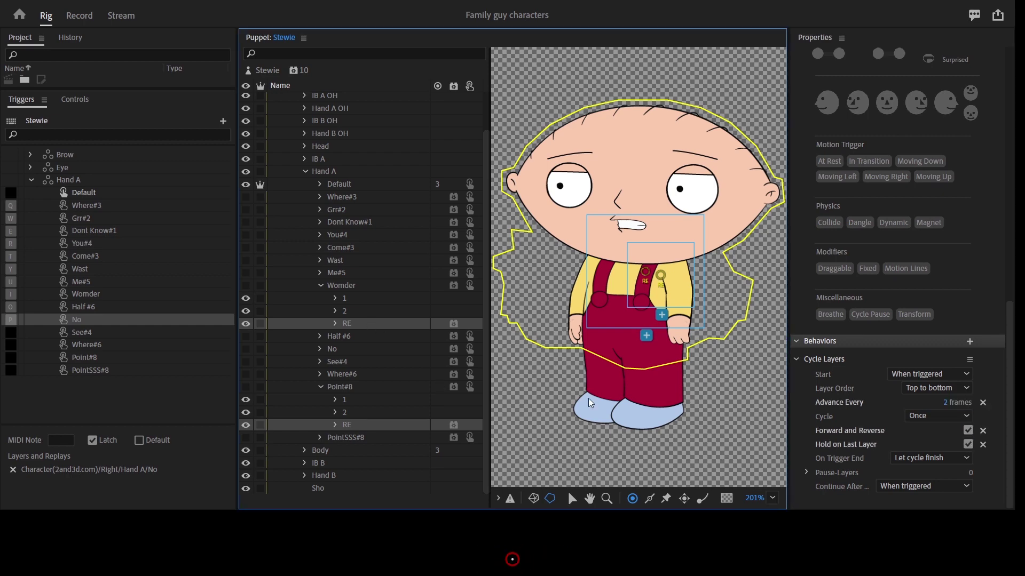
left_click(955, 418)
left_click(984, 430)
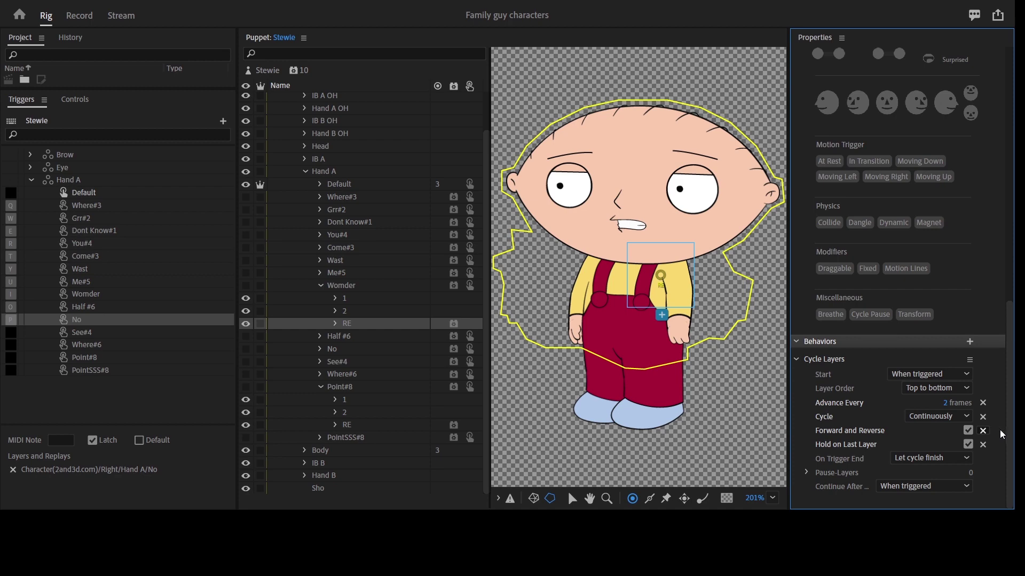
left_click(321, 387)
left_click(318, 322)
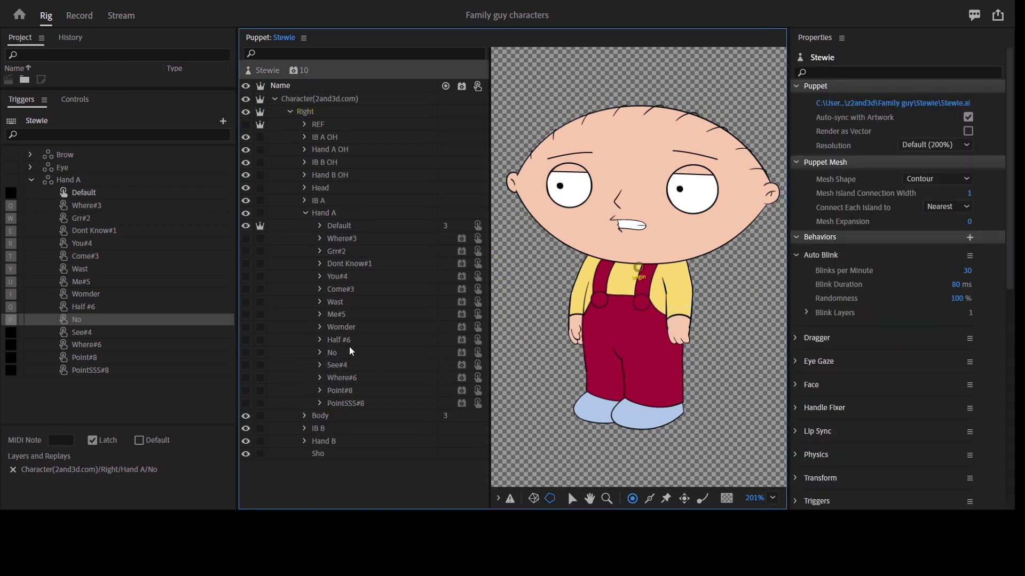
left_click(305, 213)
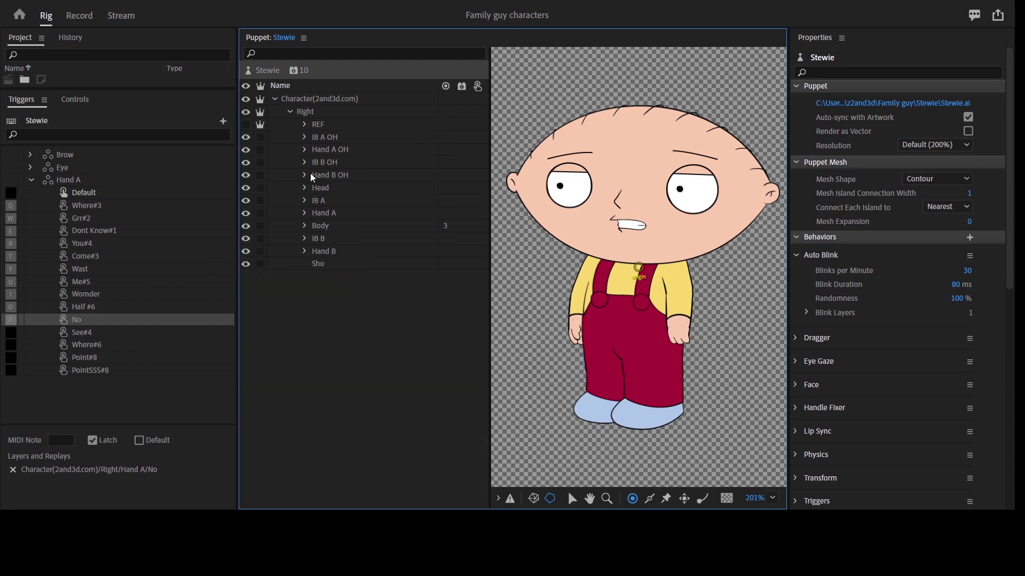
- Expand IB A OH and Hand A OH, and add Dont Know#1 and IB#1 from them to the Dont Know#1 trigger
left_click(306, 149)
left_click(306, 137)
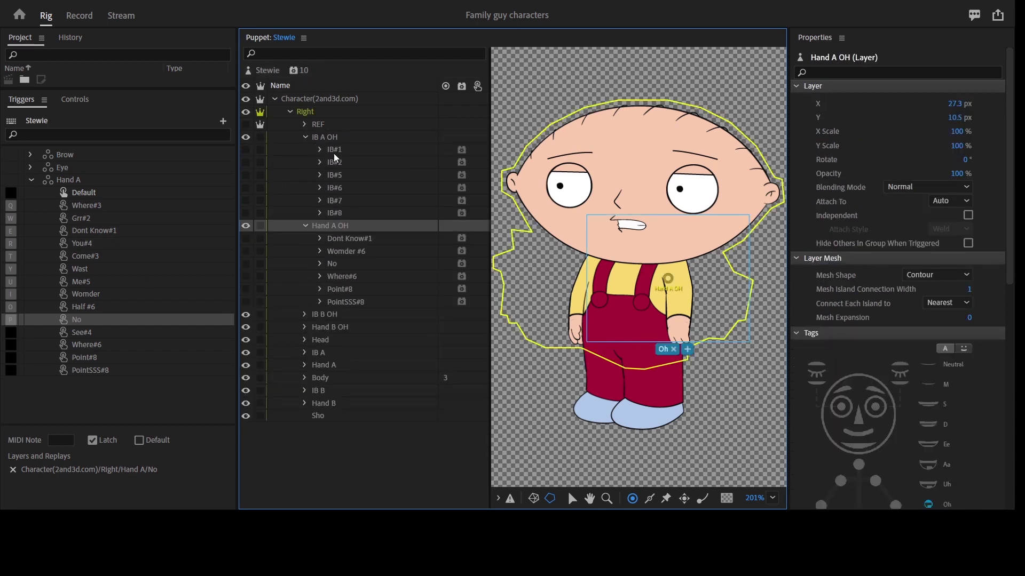
left_click_drag(363, 238, 165, 232)
left_click(352, 249)
left_click_drag(332, 152, 110, 242)
key("ctrl+z")
left_click_drag(345, 152, 123, 235)
- Add Hand A OH's Wonder #6 with IB A OH's IB#6 to the Wonder trigger, and its No layer to the No trigger
left_click(346, 253)
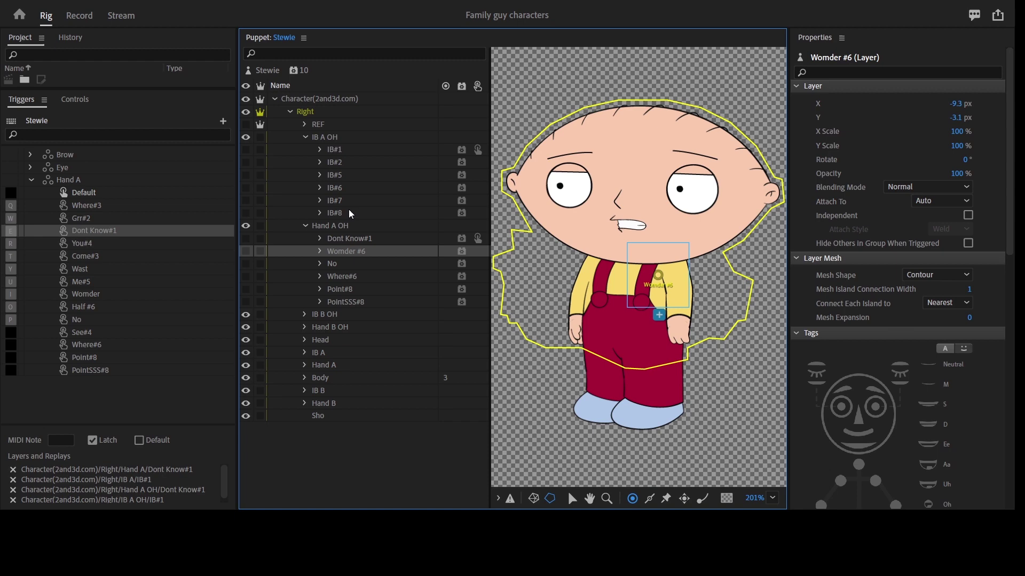
left_click(344, 187, "ctrl")
left_click_drag(344, 188, 145, 295)
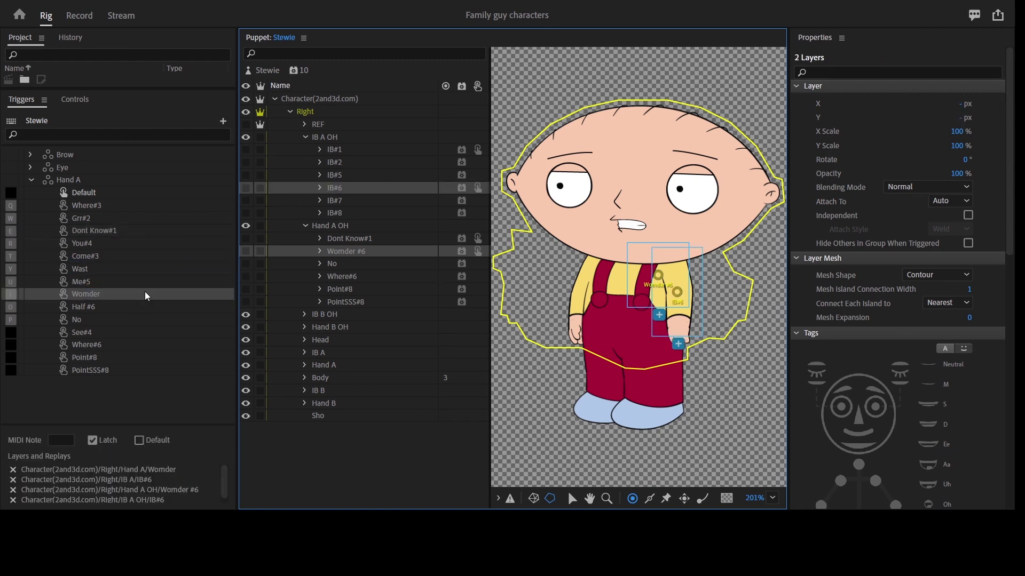
left_click(336, 264)
left_click_drag(336, 264, 114, 323)
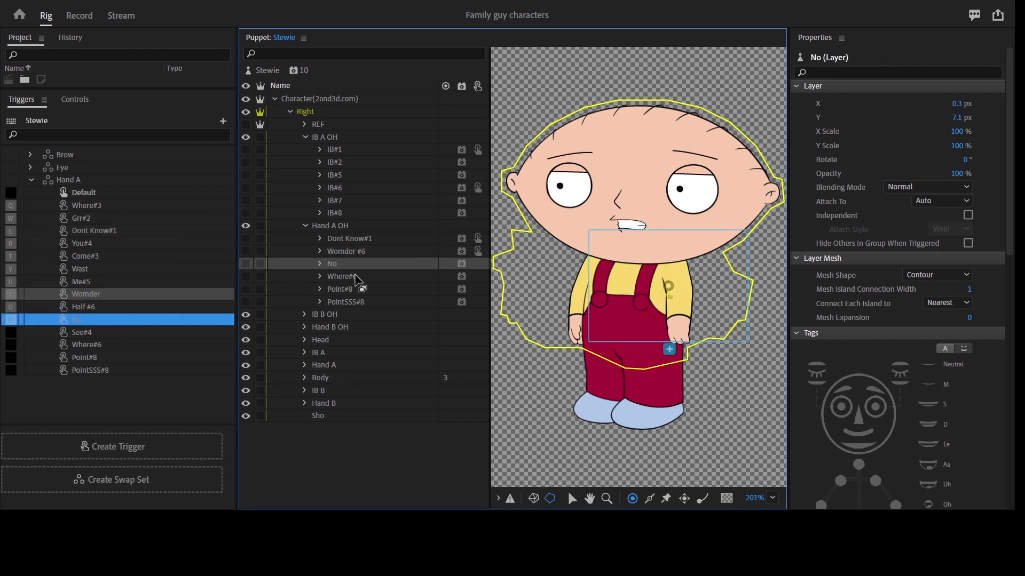
- Add Hand A OH's Where#6 and IB A OH's IB#6 to the Where#6 trigger
left_click(349, 277)
left_click(342, 189, "ctrl")
left_click_drag(342, 189, 136, 345)
- Add Hand A OH's Point#8 and PointSSS#8 layers, each together with IB A OH's IB#8, to the triggers of the same names
left_click(345, 290)
left_click(343, 212)
left_click(350, 290, "ctrl")
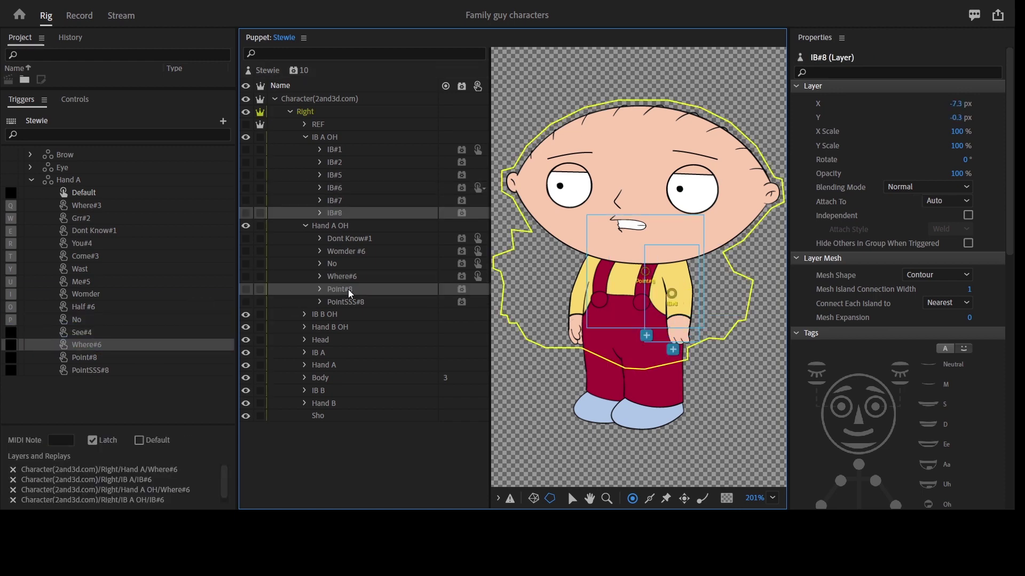
left_click_drag(350, 290, 154, 357)
left_click(347, 215)
left_click(352, 302, "ctrl")
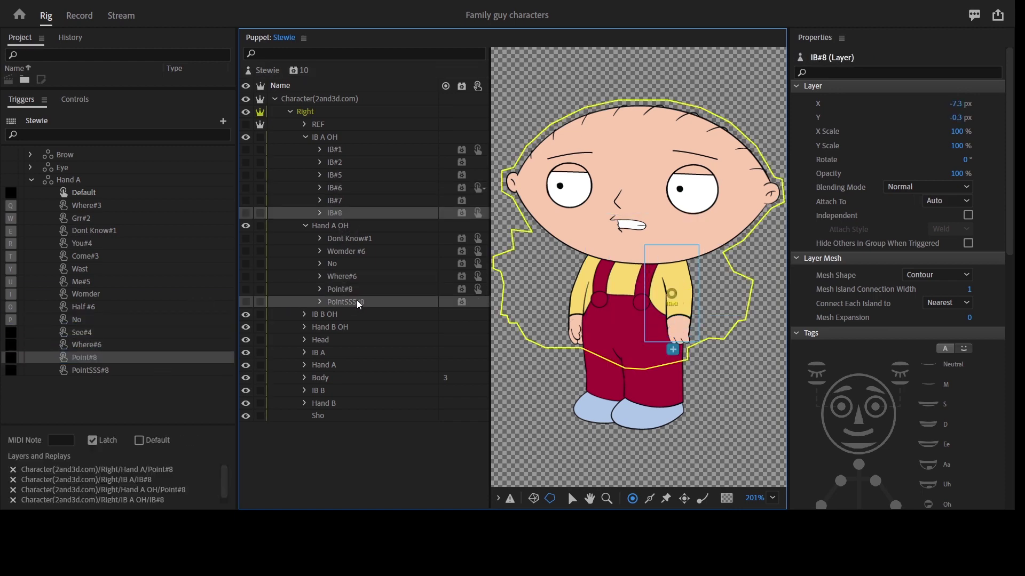
left_click_drag(355, 302, 120, 369)
- Preview the puppet in Record mode and return to Rig mode
left_click(73, 16)
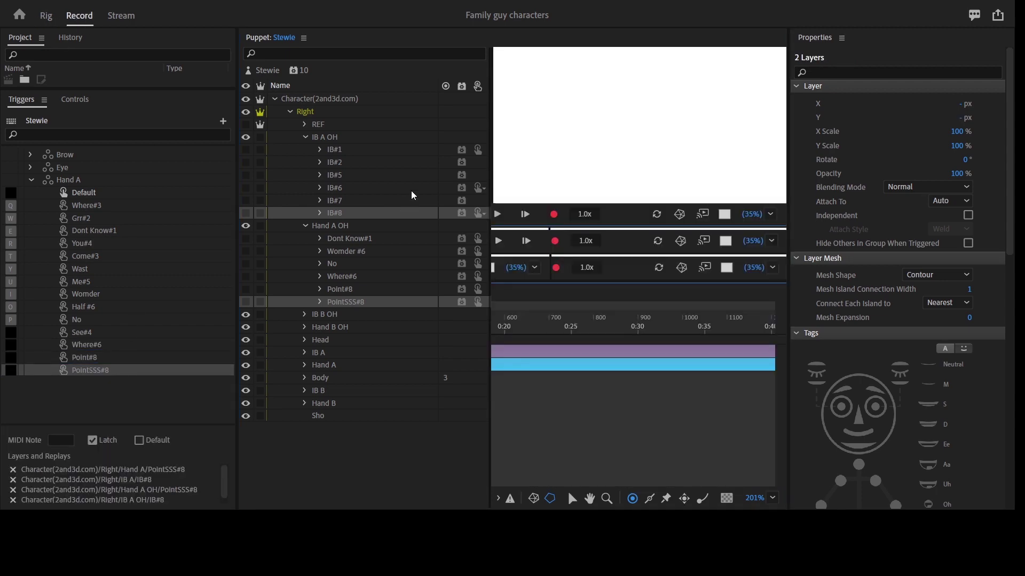
left_click(47, 17)
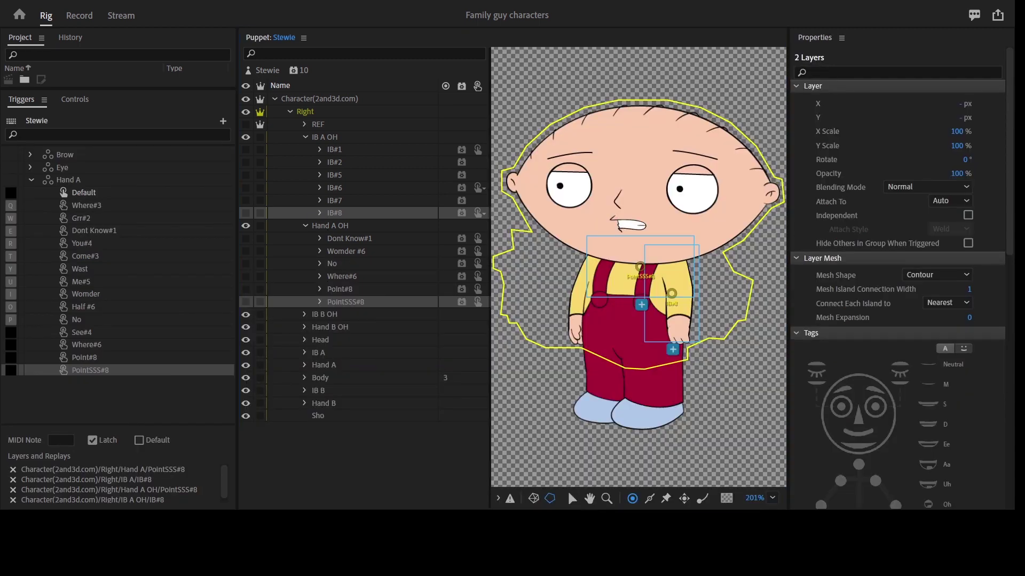
- Add Cycle Layers to the RE layers of Hand A OH's Wonder #6 and Point#8, with Forward and Reverse and Hold on Last Layer enabled
left_click(319, 200)
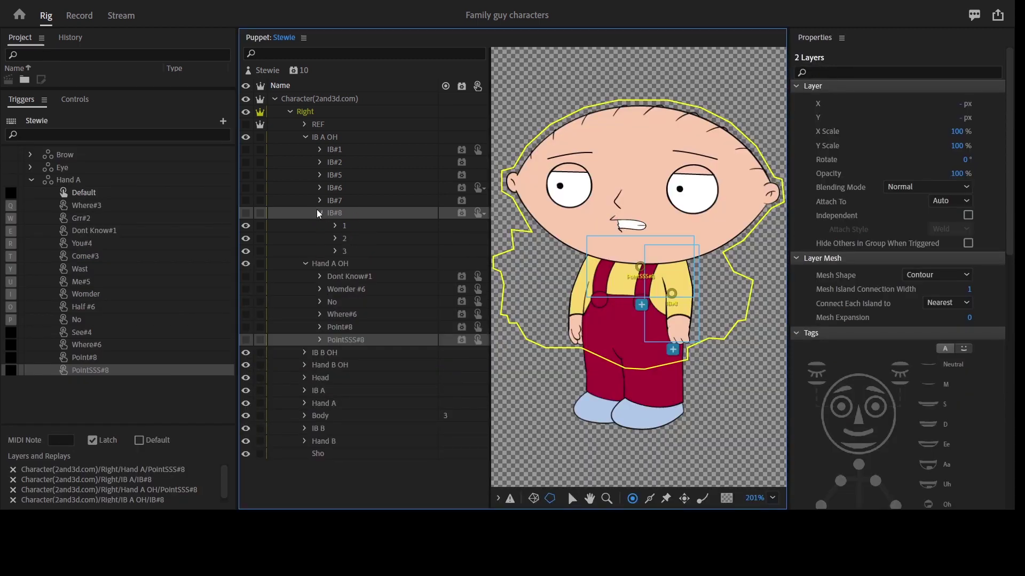
left_click(320, 201)
left_click(320, 290)
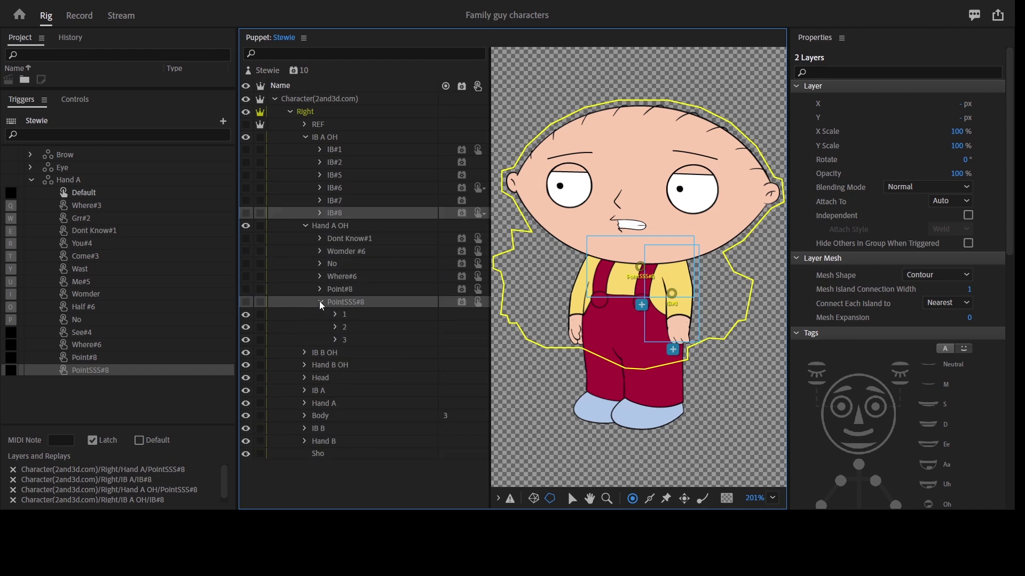
left_click(347, 327)
left_click(320, 251)
left_click(347, 289, "ctrl")
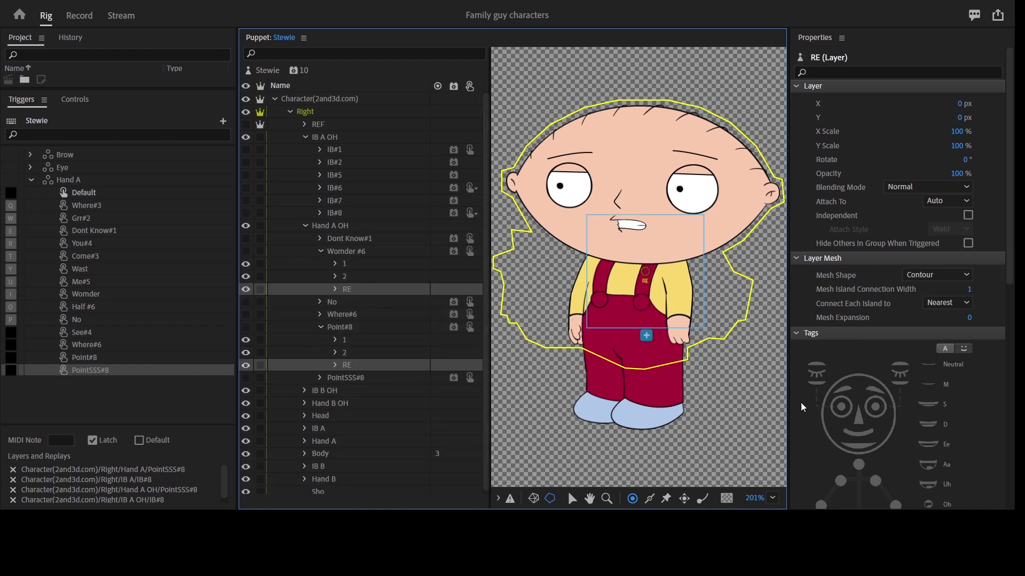
scroll(800, 402, "down", 10)
left_click(969, 471)
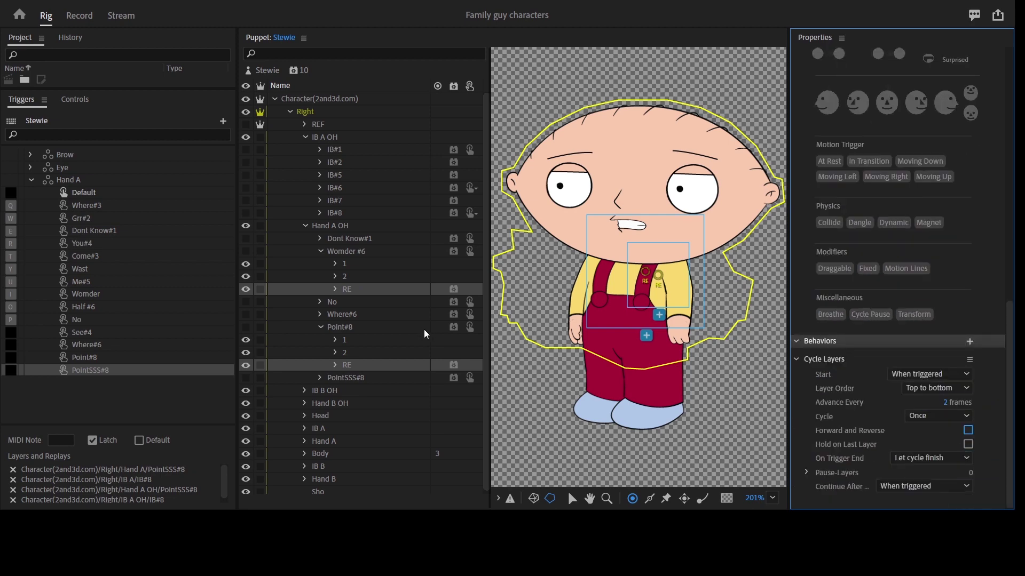
- Set the RE layer in Hand A OH's Wonder #6 to cycle Continuously, with Forward and Reverse and Hold on Last Layer off
left_click(366, 289)
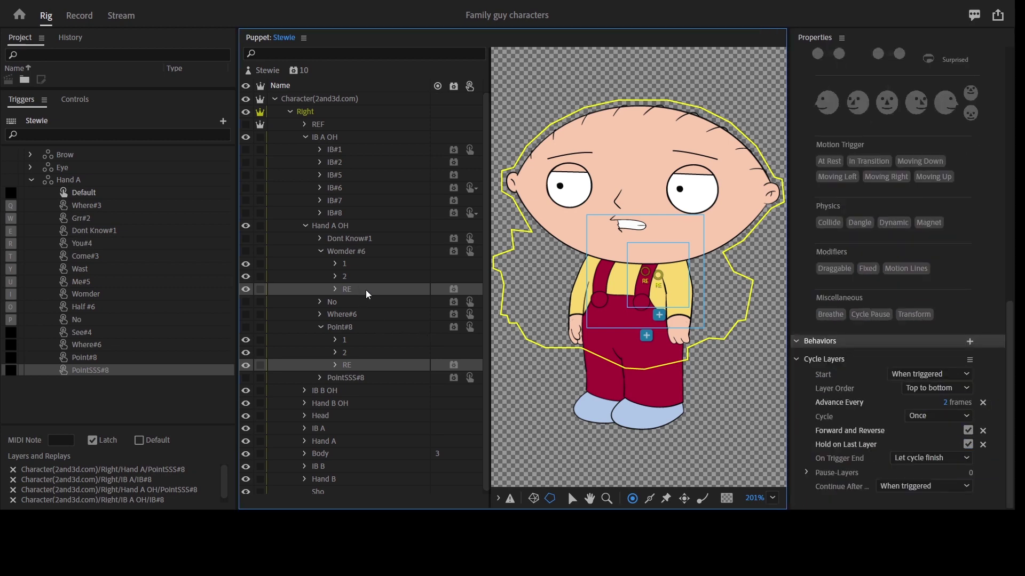
left_click(904, 416)
left_click(934, 428)
- Preview the puppet's hand triggers in Record mode with the scene maximized
left_click(79, 15)
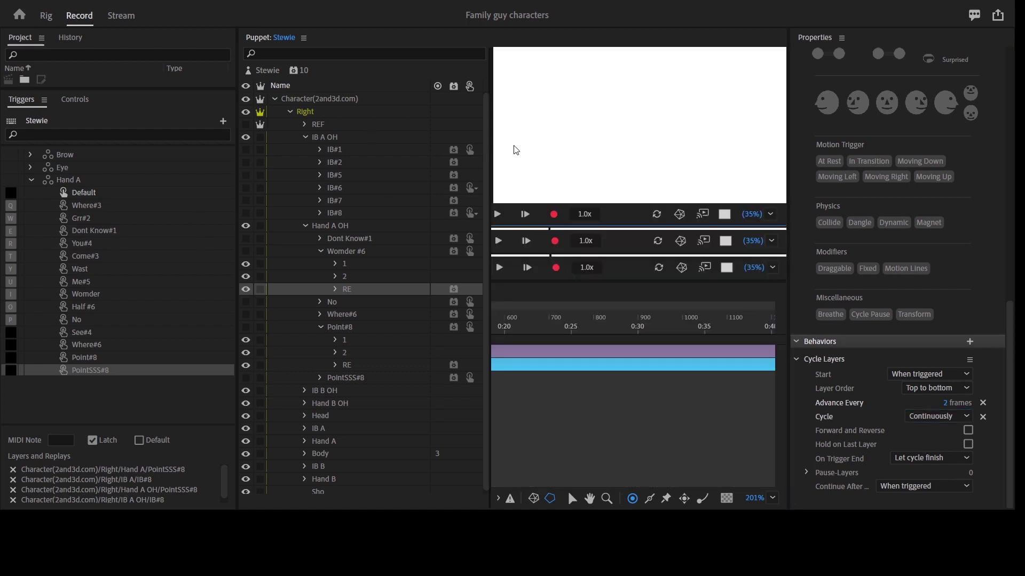
key("grave")
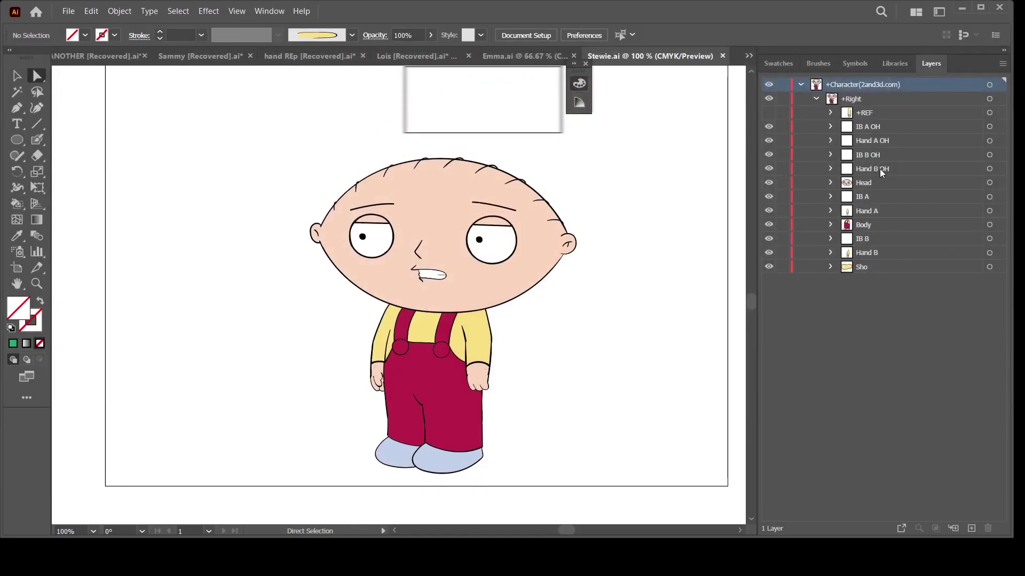
- Switch to Stewie.ai in Illustrator, expand Hand A, and show the Wast pose to examine its frame layers
left_click(831, 211)
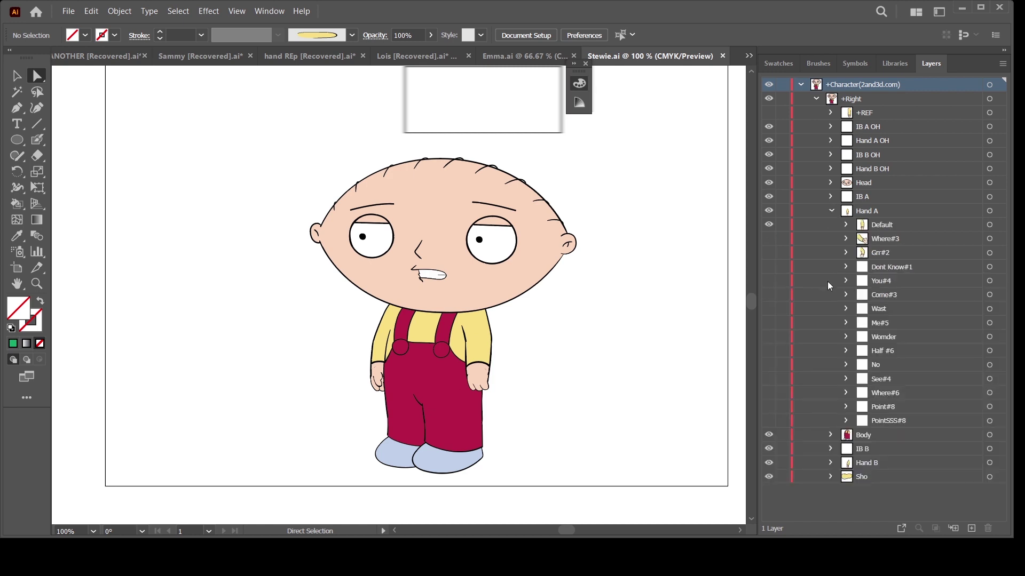
left_click(847, 309)
left_click(768, 308)
left_click(890, 324)
left_click(899, 338)
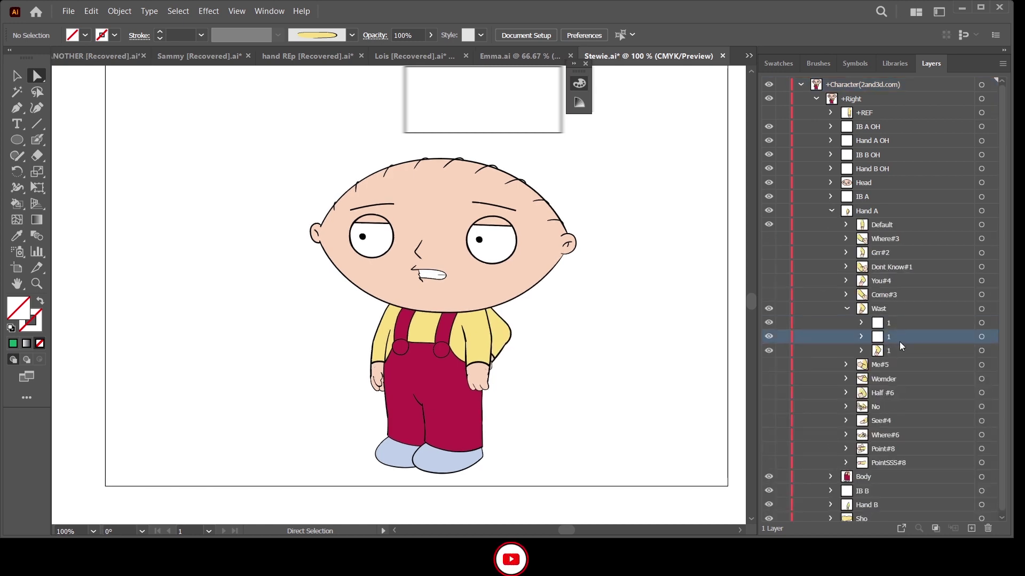
left_click(885, 308)
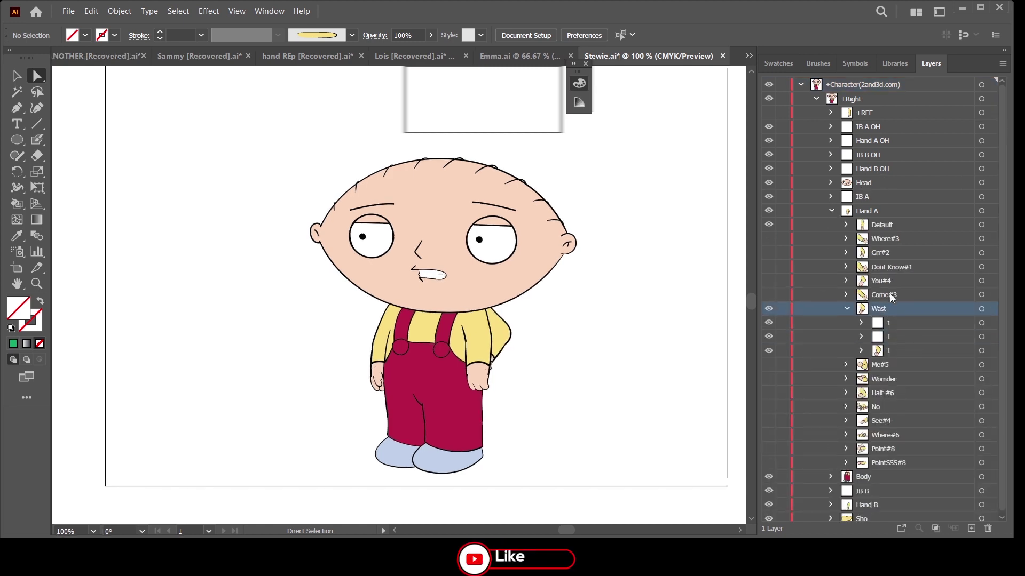
- Expand IB A and examine the IB#2, IB#3 and IB#4 in-betweens in turn, including the individual frames of IB#4
left_click(831, 197)
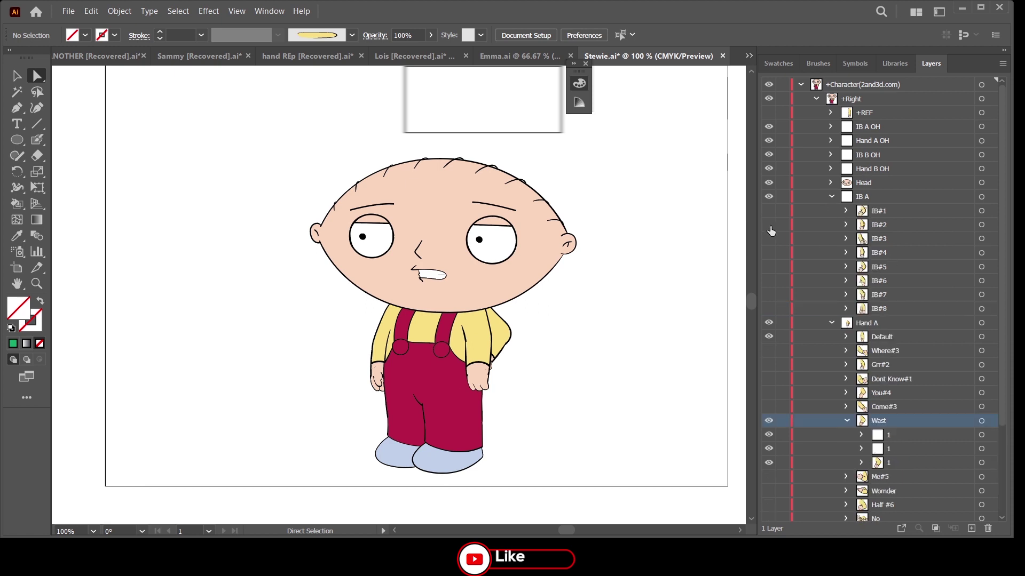
left_click(769, 225)
left_click(982, 225)
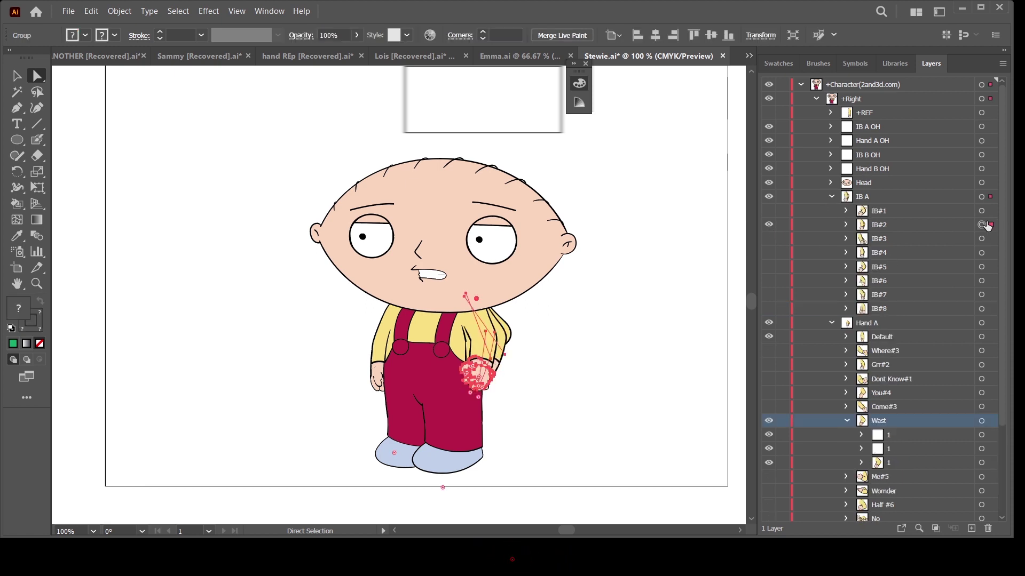
left_click(769, 225)
left_click(769, 239)
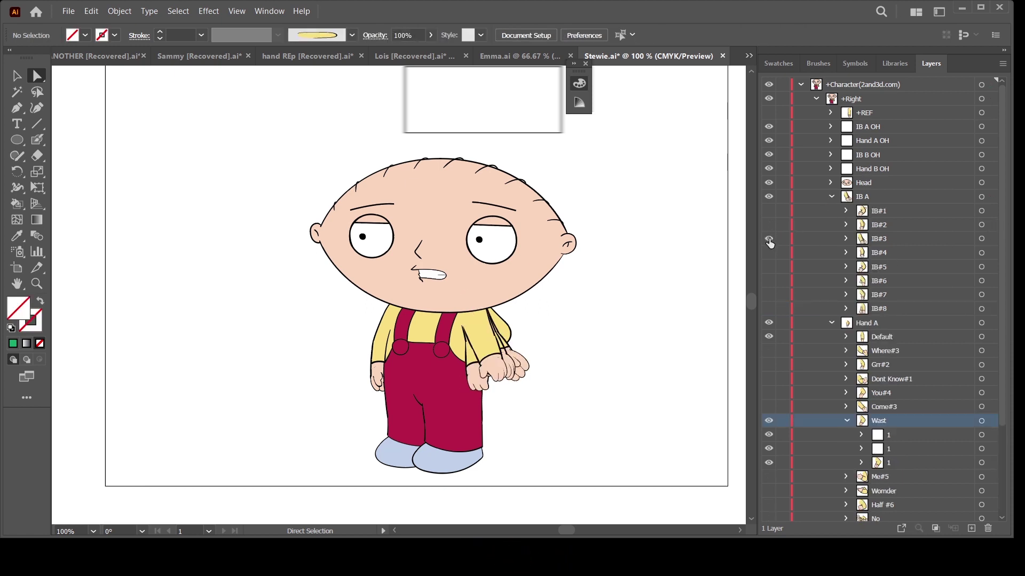
left_click(769, 239)
left_click(769, 253)
left_click(981, 252)
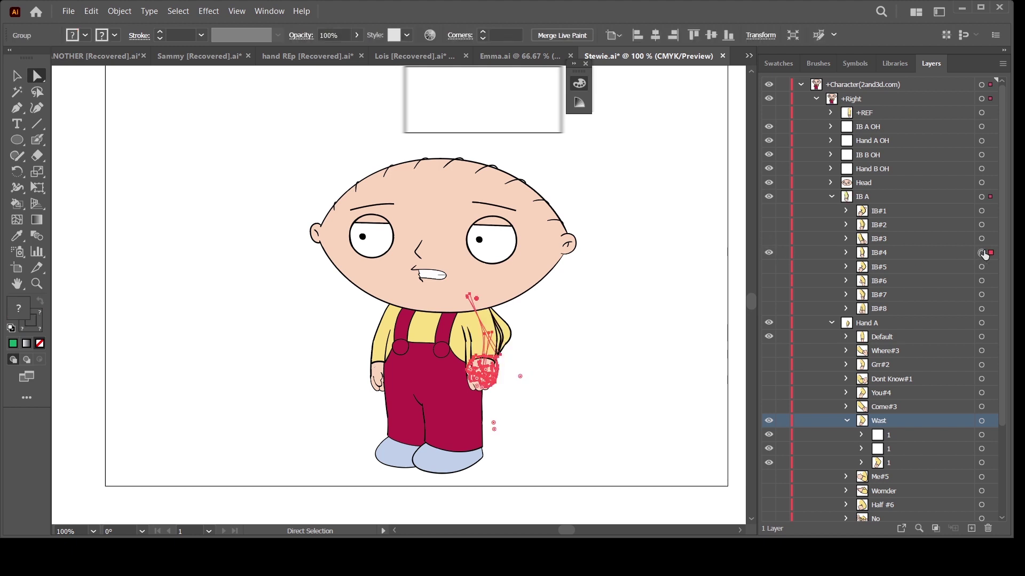
left_click(846, 253)
left_click(981, 267)
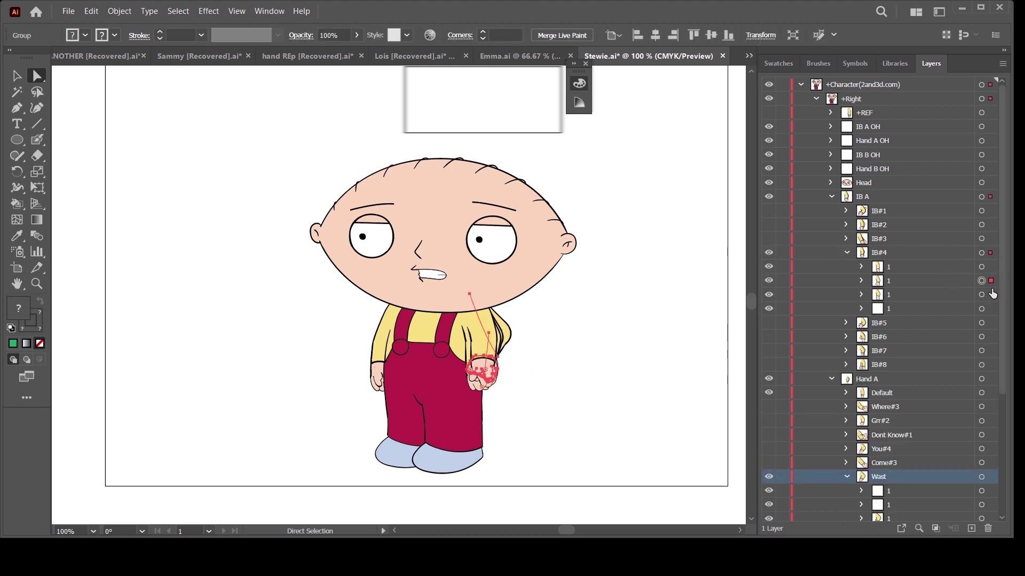
left_click(982, 295)
left_click(846, 253)
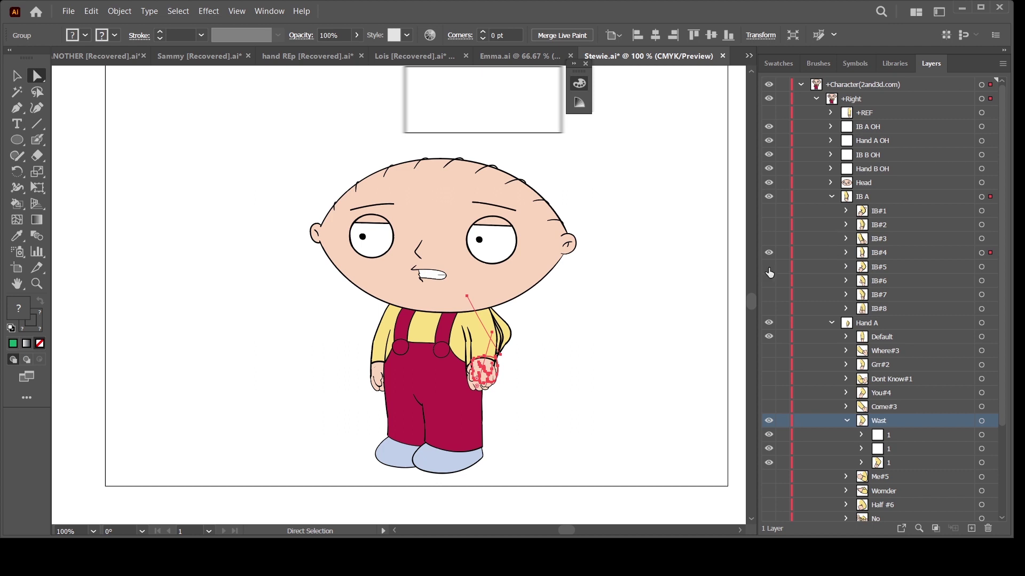
- Examine the IB#5, IB#6 and IB#7 in-betweens one at a time, including the frames of IB#7, to find a match for the Wast pose
left_click(768, 266)
left_click(768, 252)
left_click(981, 266)
left_click(845, 267)
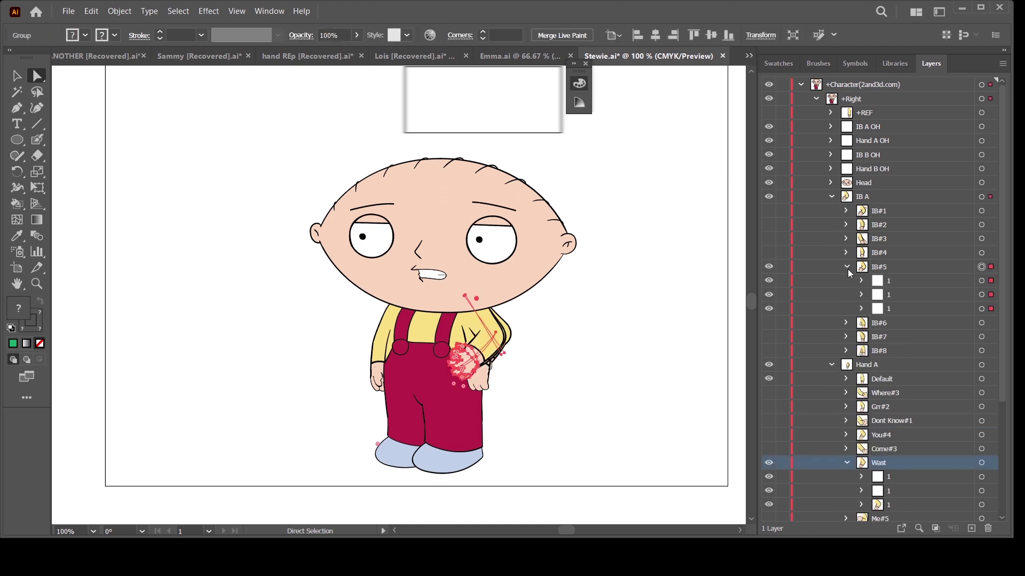
left_click(768, 266)
left_click(847, 266)
left_click(769, 280)
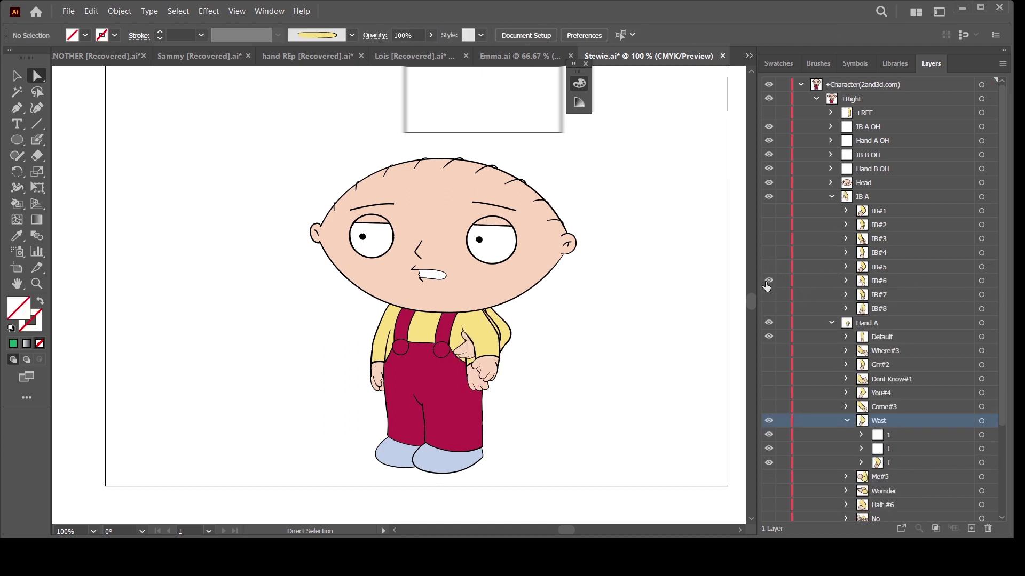
left_click(769, 281)
left_click(769, 295)
left_click(982, 295)
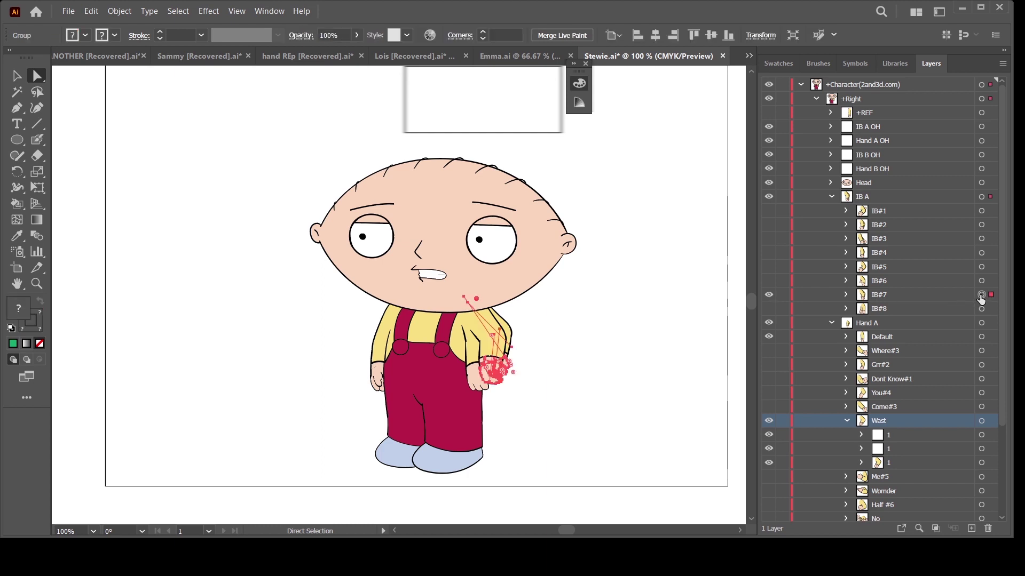
left_click(846, 295)
left_click(990, 310)
left_click(990, 324)
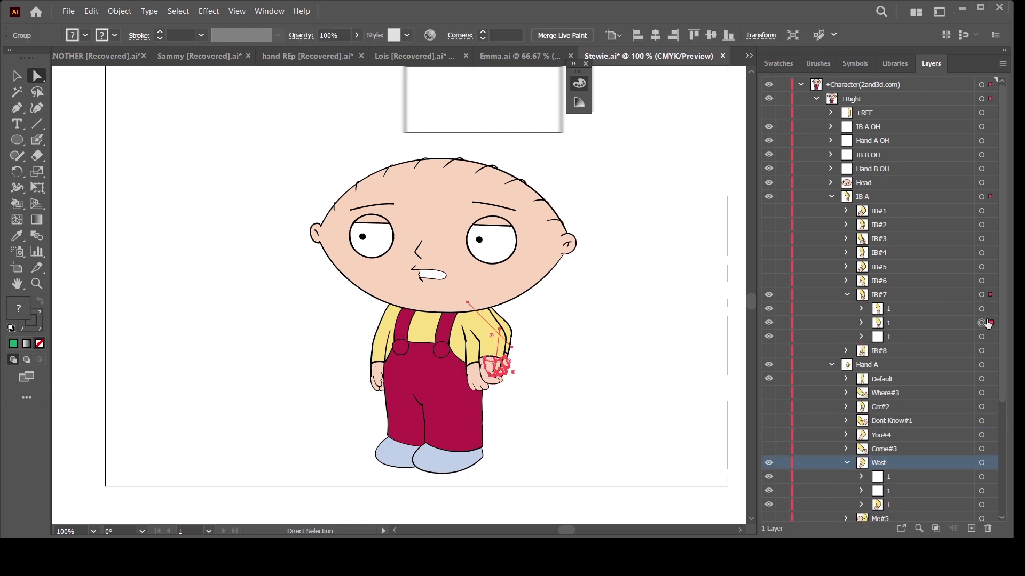
left_click(847, 295)
- Rename Hand A's Wast layer to Wast#7, hide it together with IB#7, and save the document
double_click(901, 419)
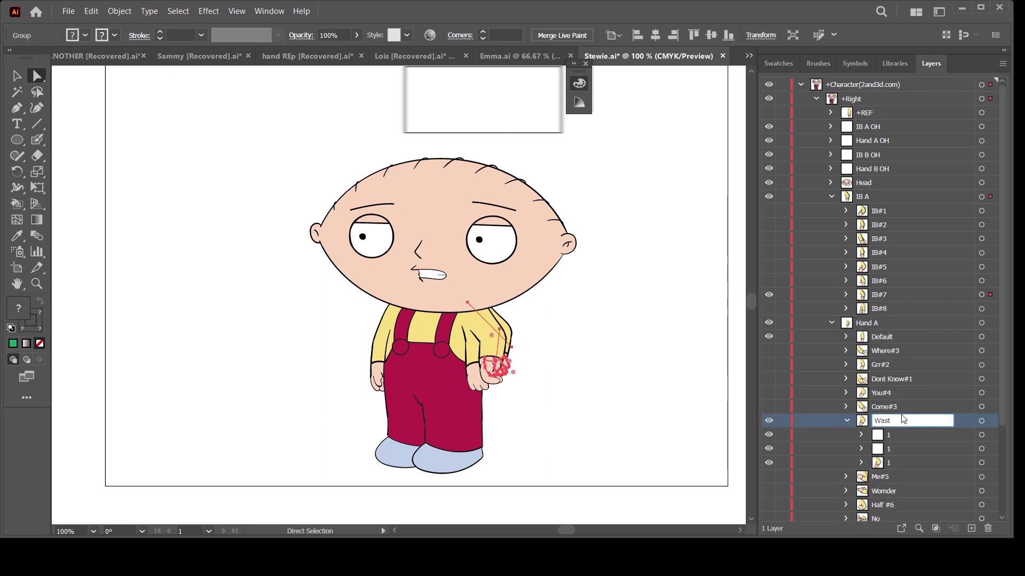
type("#7")
key("Return")
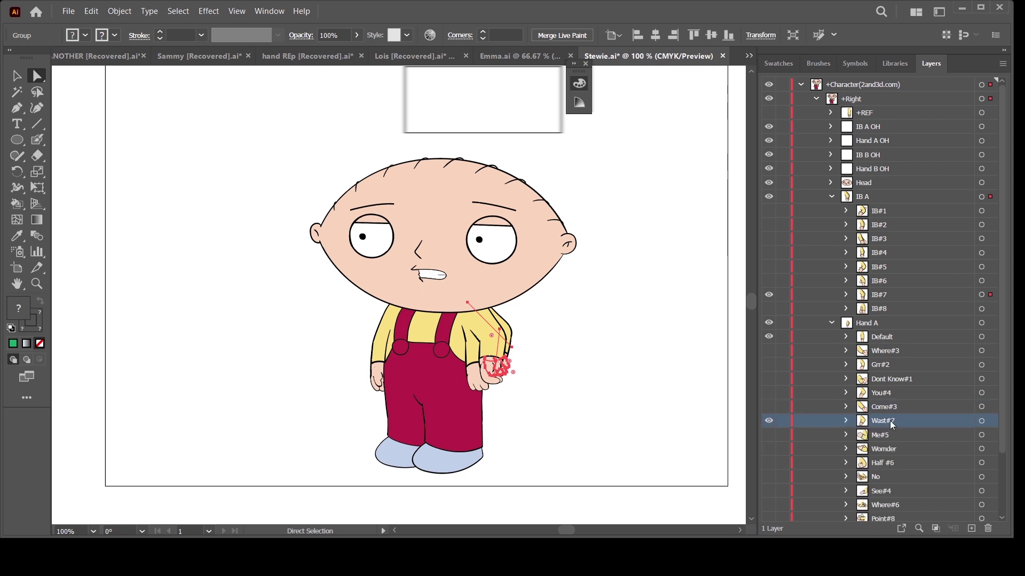
left_click(768, 294)
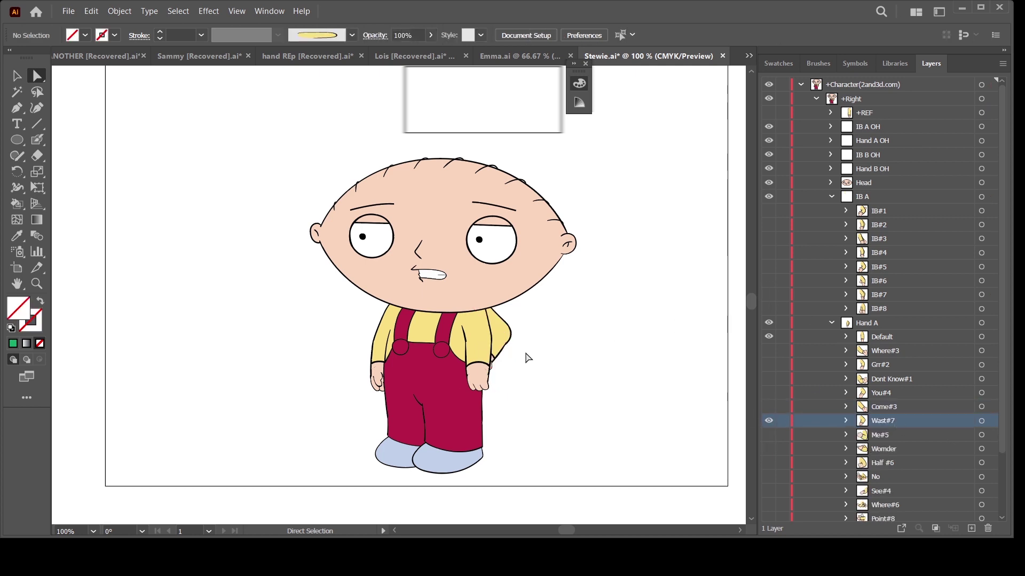
left_click(768, 421)
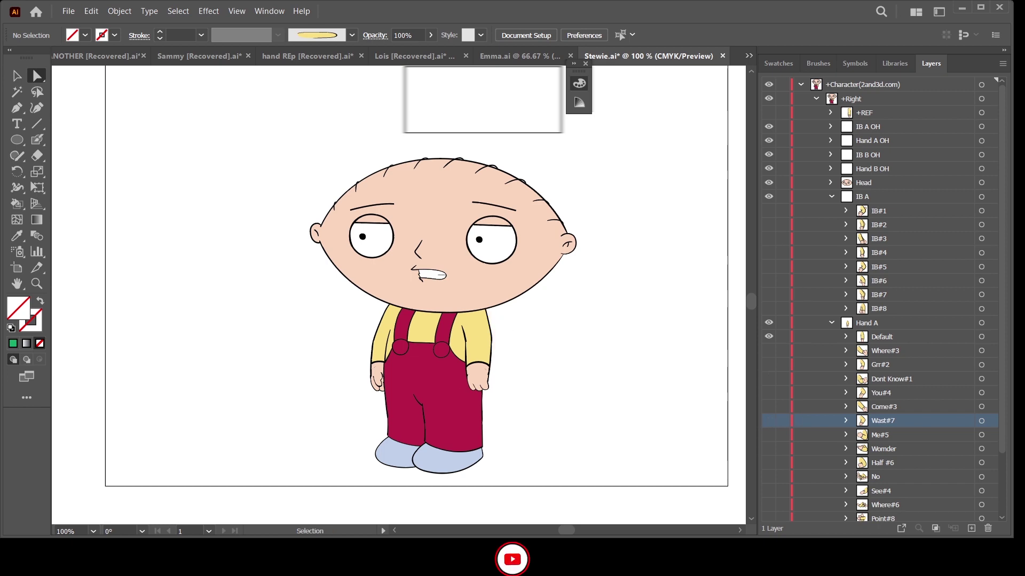
key("ctrl+s")
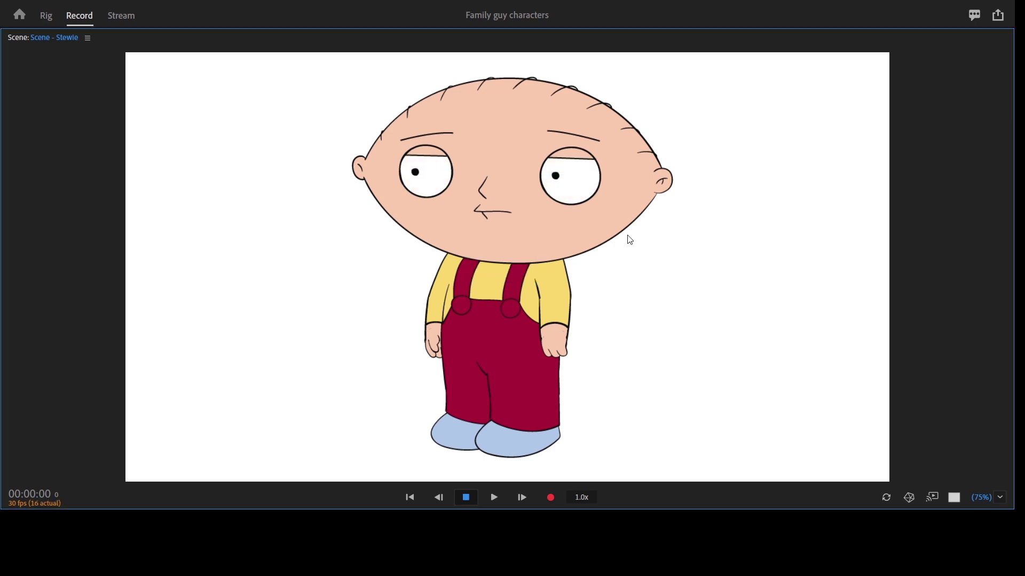
- Switch to Character Animator, open the Stewie puppet rig, add IB A OH's IB#7 to the Wast trigger, and preview the maximized scene
left_click(46, 16)
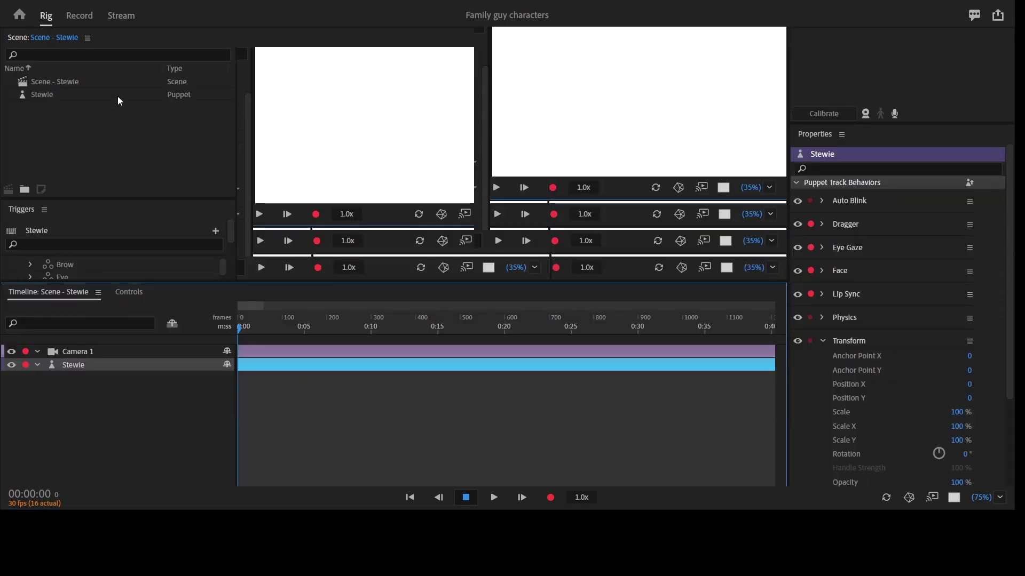
double_click(117, 95)
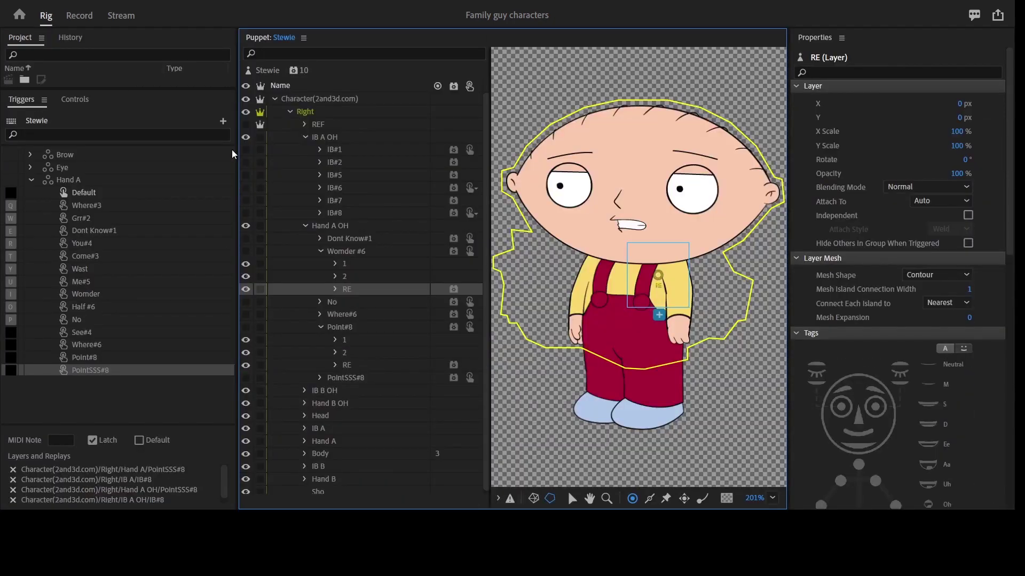
left_click(94, 268)
left_click(338, 200)
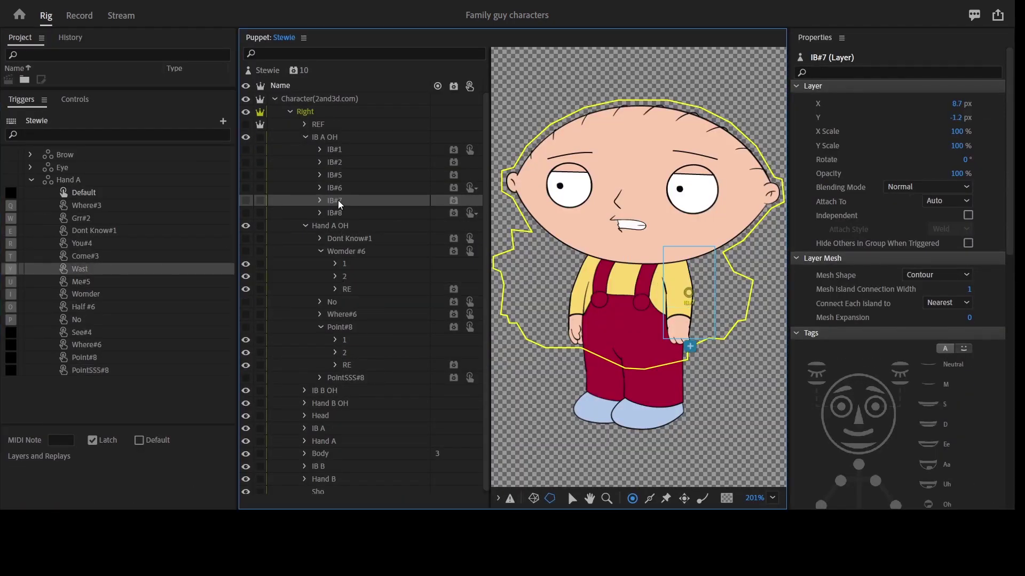
left_click_drag(337, 200, 123, 272)
left_click(80, 17)
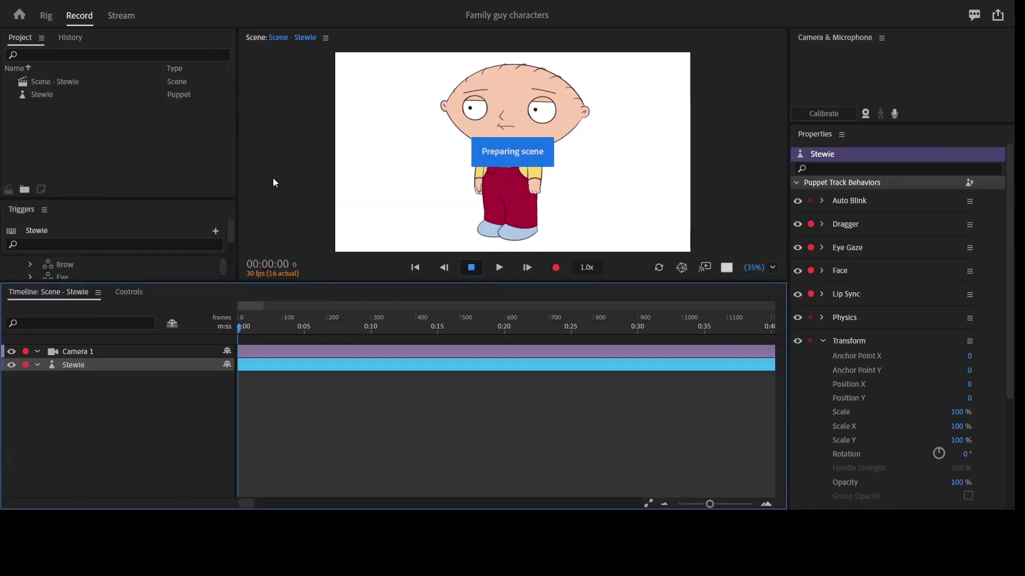
key("grave")
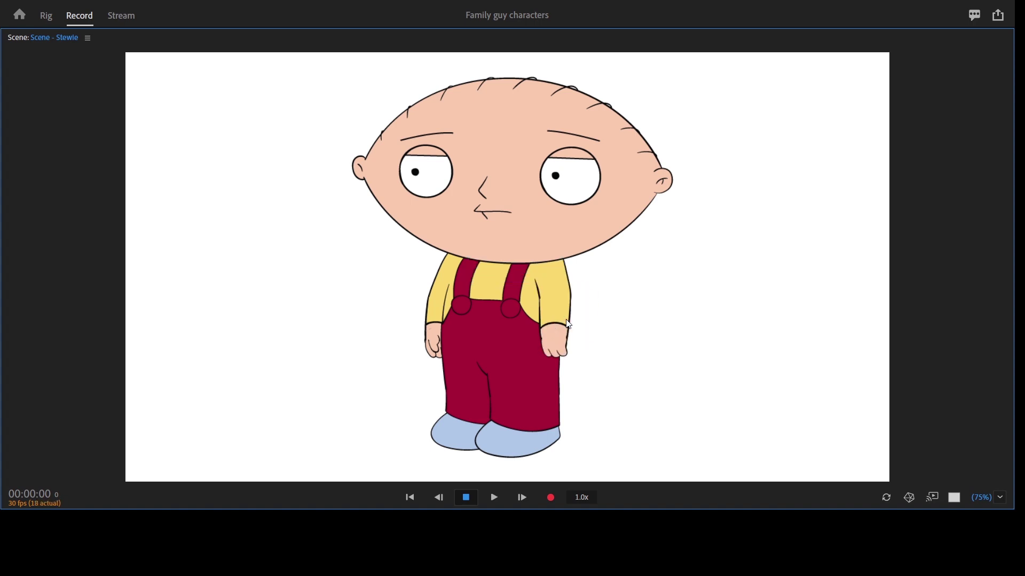
- Remove the IB A OH/IB#7 layer from the Wast trigger in the Stewie rig
left_click(45, 17)
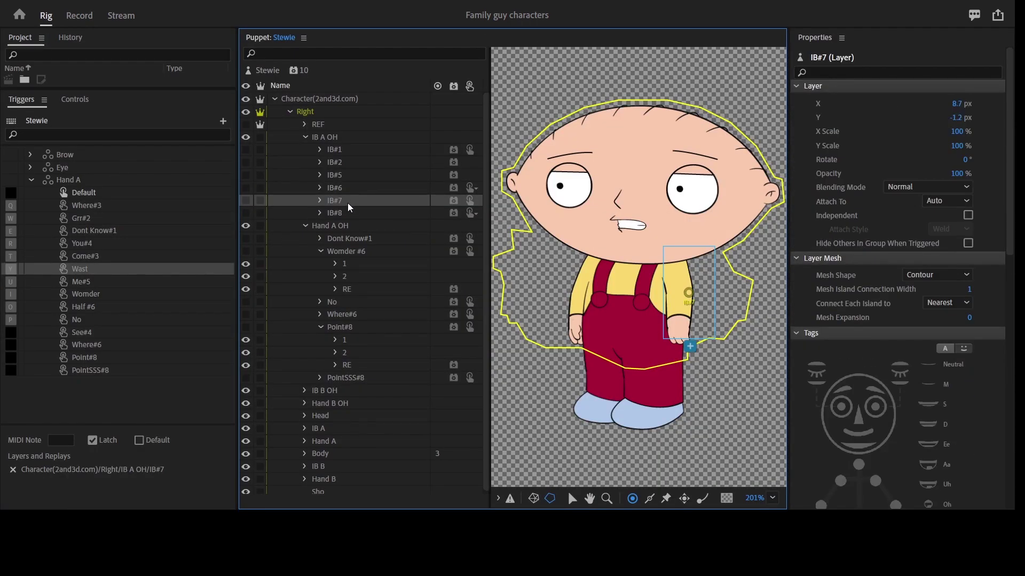
left_click(78, 270)
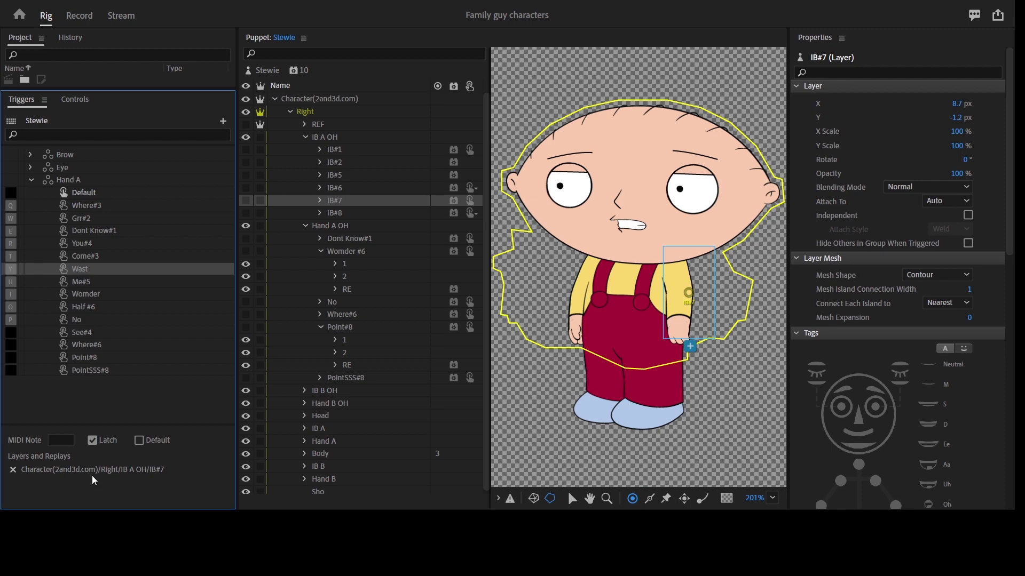
left_click(340, 200)
left_click(13, 469)
- Assign Hand A's Wast#7 and IB A's IB#7 layers to the Wast trigger, and preview the puppet in Record mode with the scene maximized
scroll(360, 302, "down", 1)
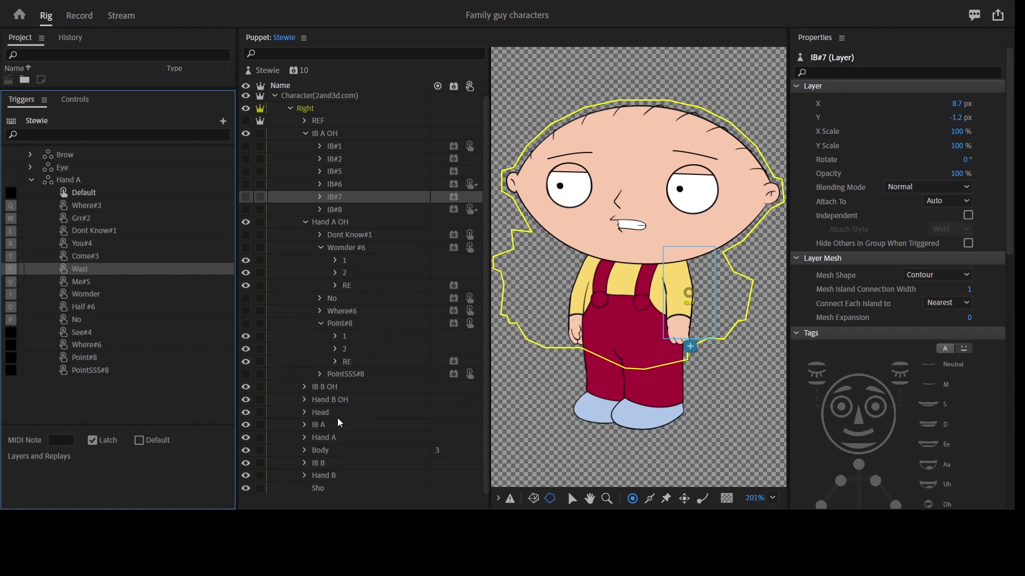
left_click(303, 438)
scroll(352, 416, "down", 5)
left_click(340, 336)
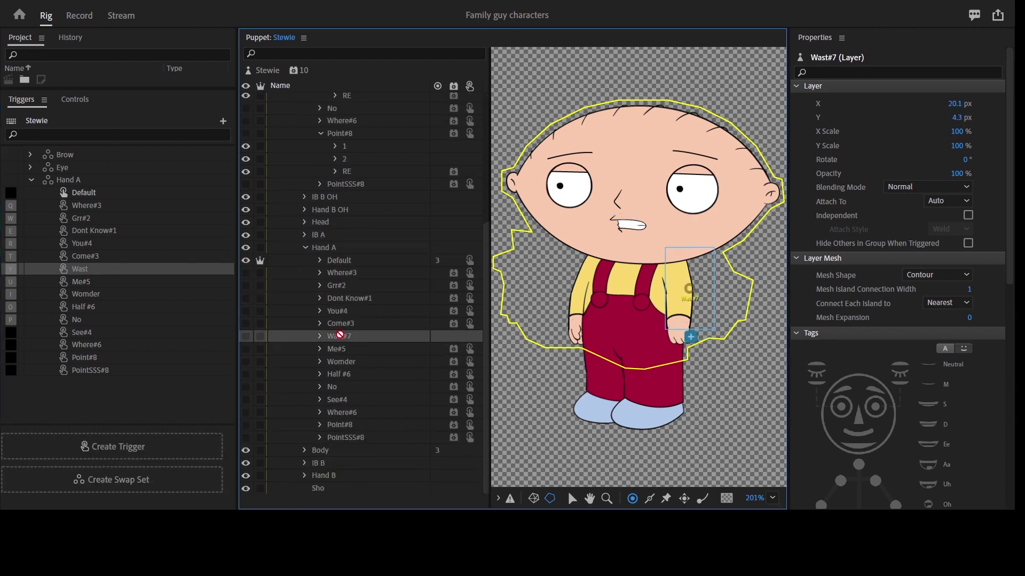
left_click_drag(340, 336, 137, 274)
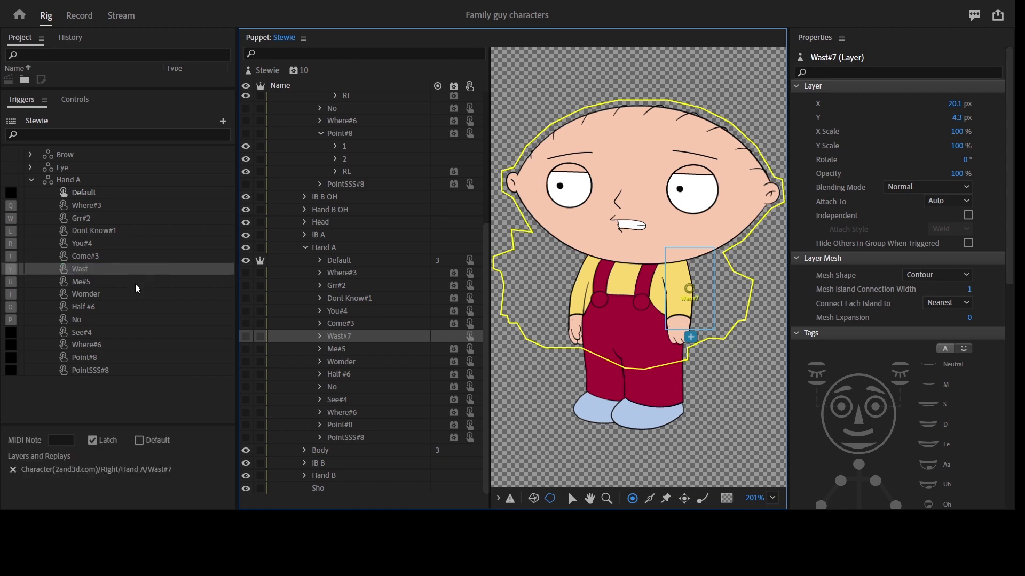
left_click_drag(343, 323, 137, 269)
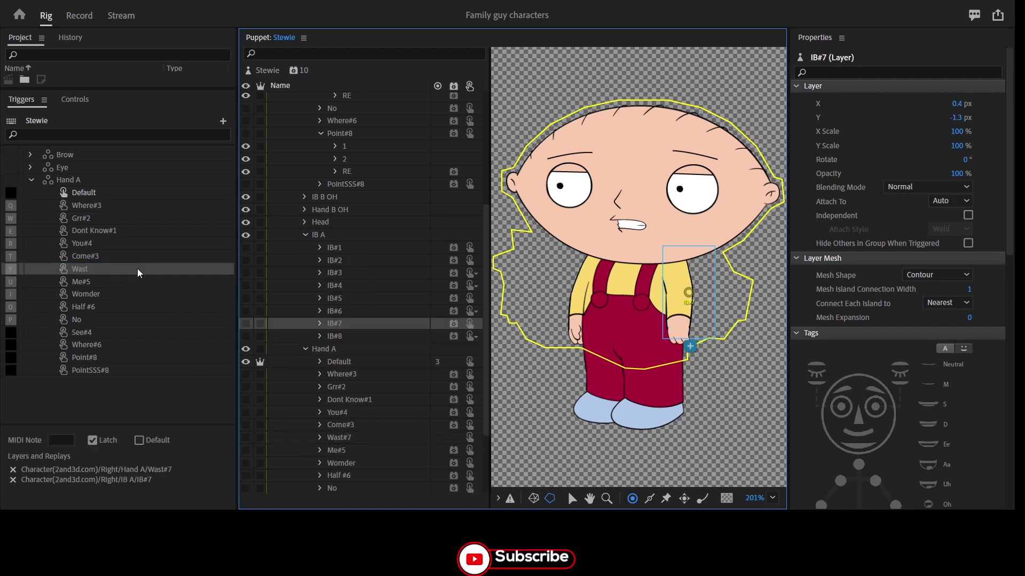
left_click(84, 17)
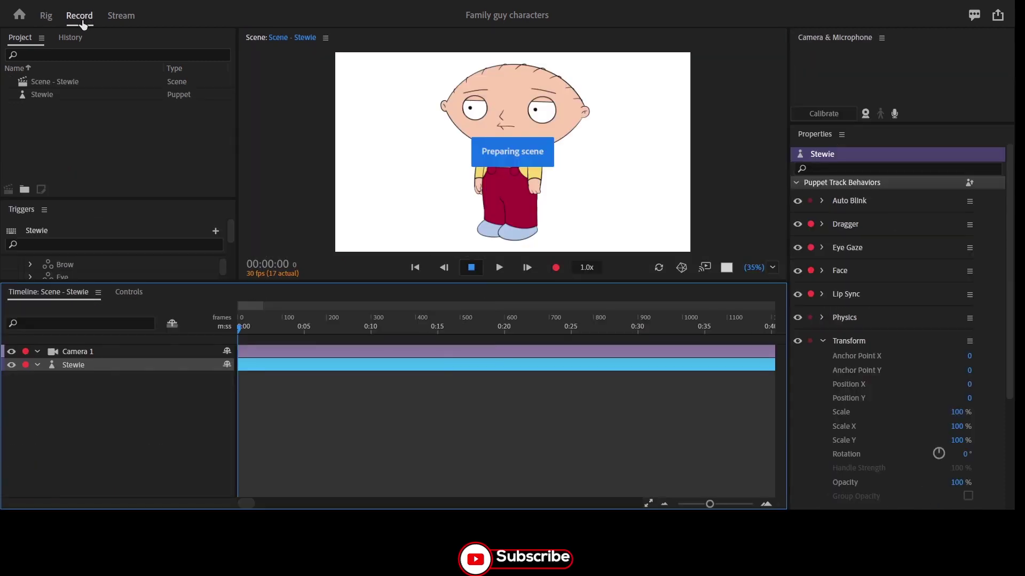
key("grave")
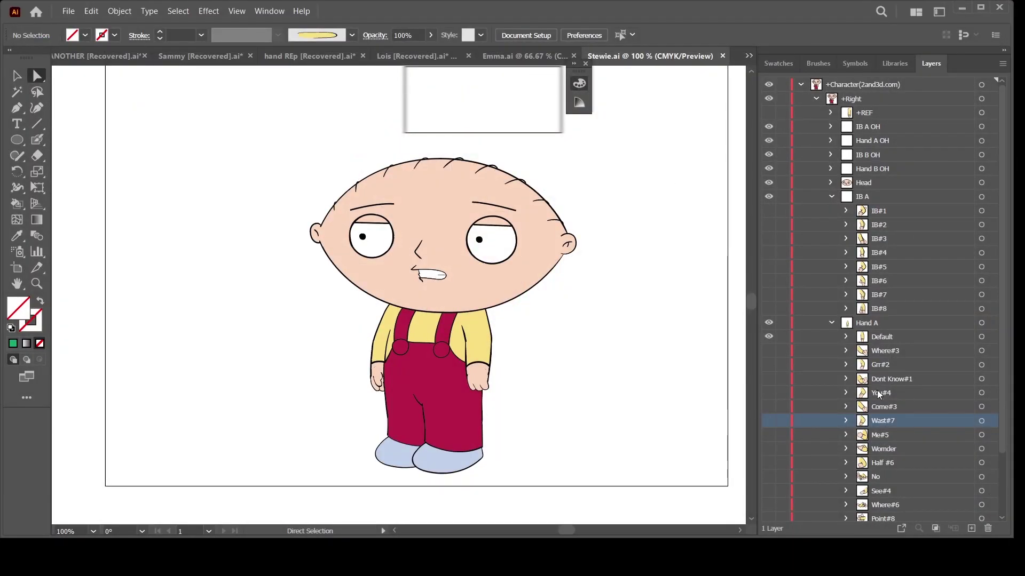
- In Illustrator, show and expand Hand A's Wast#7 and IB A's IB#7 to compare their frame layers on the artwork
left_click(768, 421)
left_click(845, 421)
left_click(896, 448)
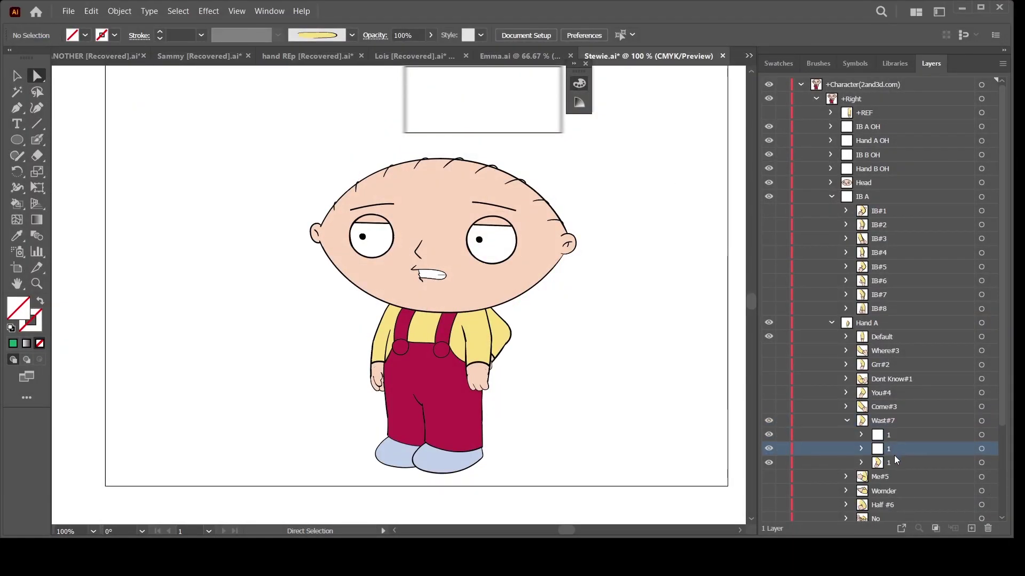
left_click(831, 197)
left_click(831, 196)
left_click(831, 196)
left_click(832, 196)
left_click(768, 295)
left_click(845, 294)
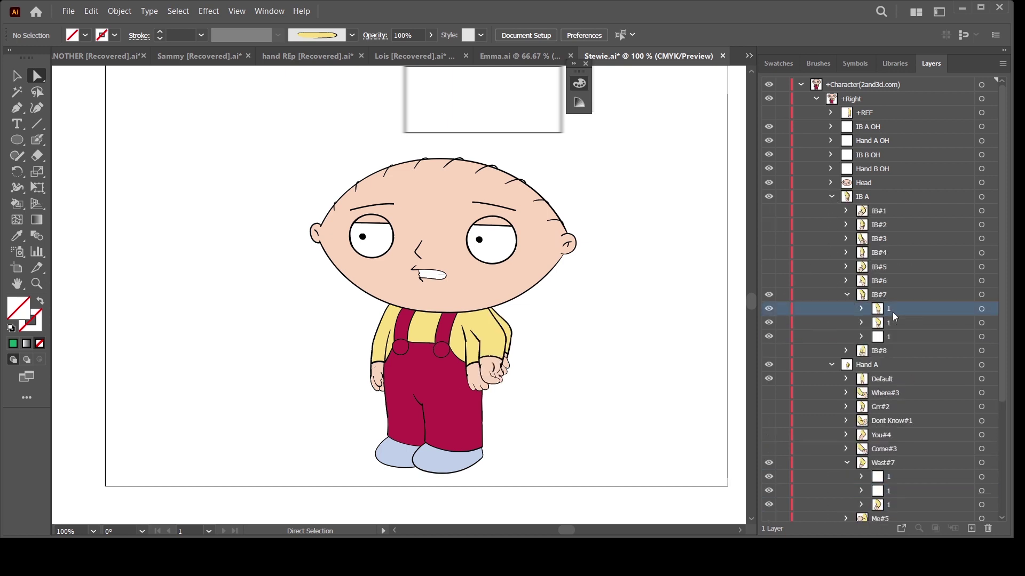
left_click(892, 320)
scroll(908, 347, "down", 3)
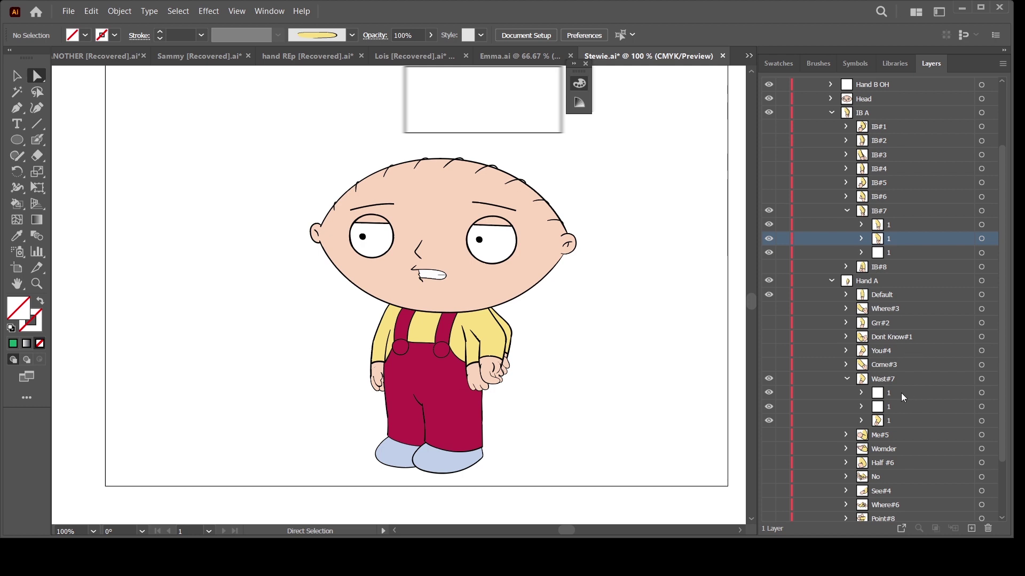
left_click(982, 421)
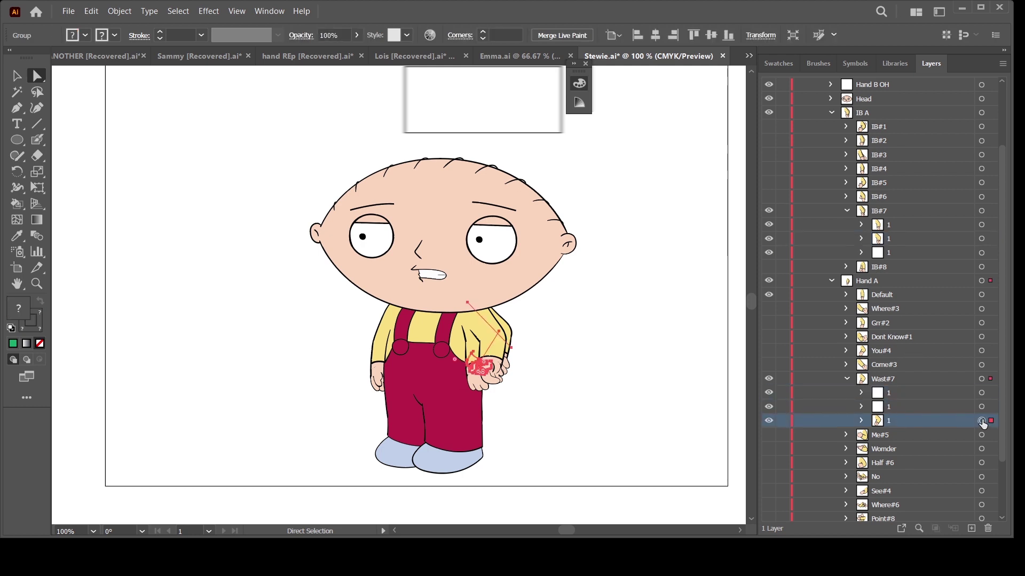
left_click(981, 238)
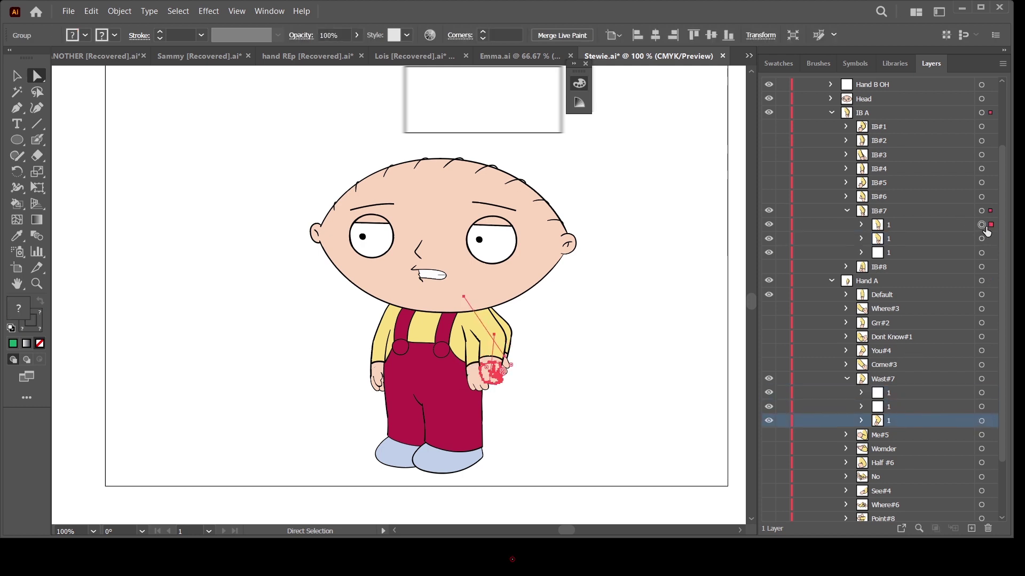
- Deselect the artwork, then collapse and hide IB#7 and Wast#7
left_click(847, 211)
key("ctrl+shift+a")
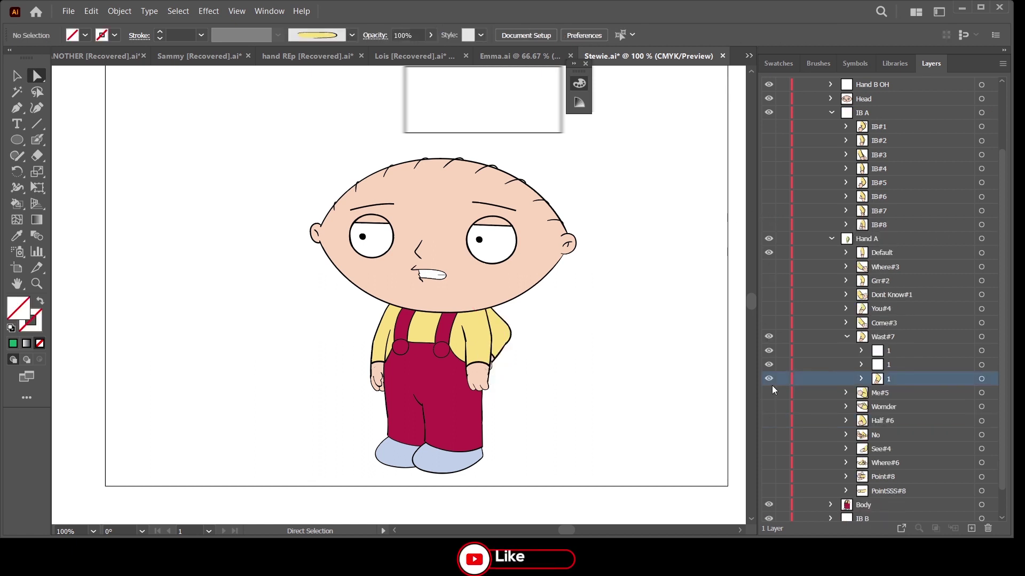
left_click(847, 337)
left_click(769, 348)
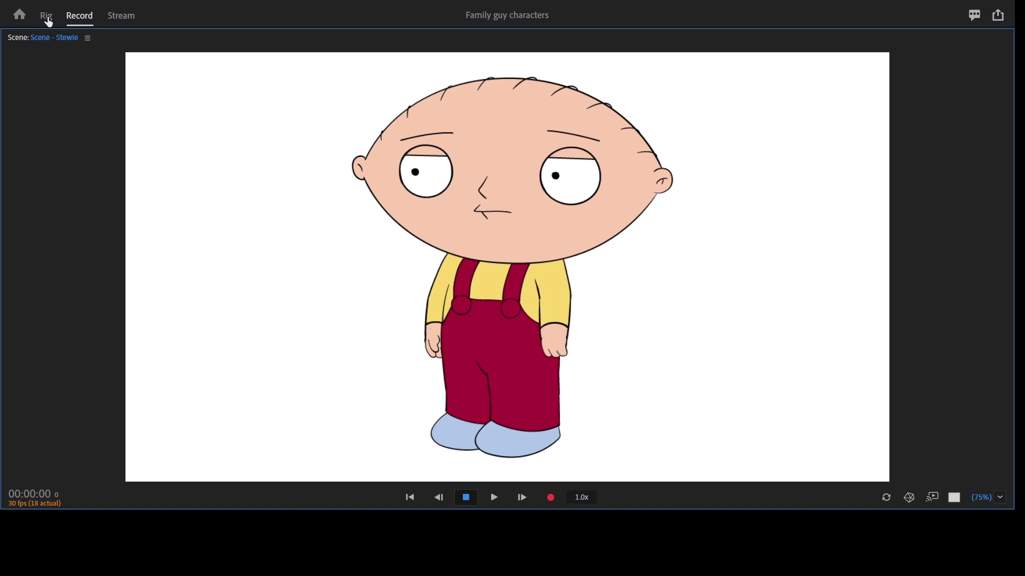
- Review the Cycle Layers settings of Hand A's Wast#7 in Rig mode, and preview the puppet in Record mode with the scene maximized
left_click(45, 16)
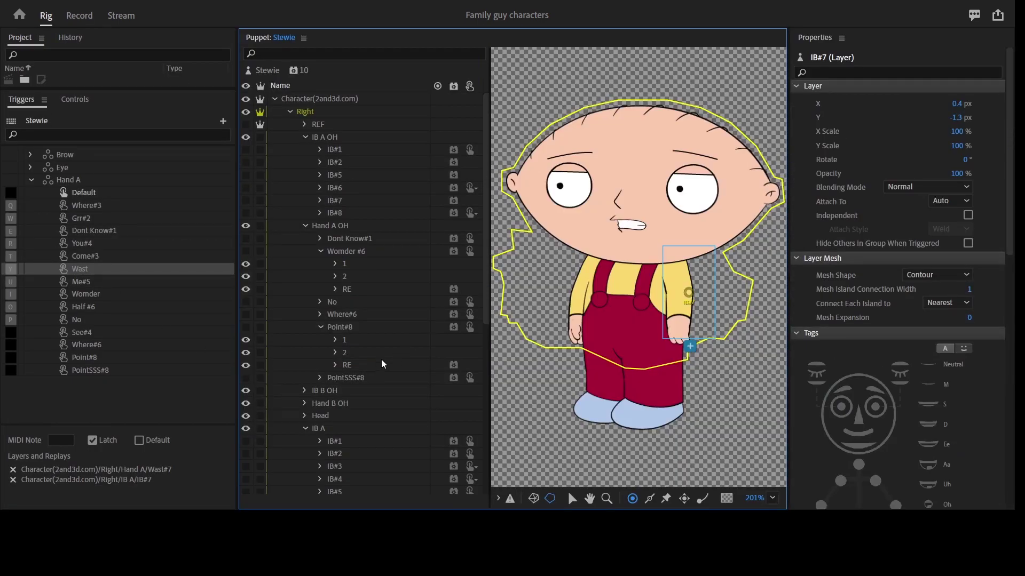
scroll(375, 331, "down", 7)
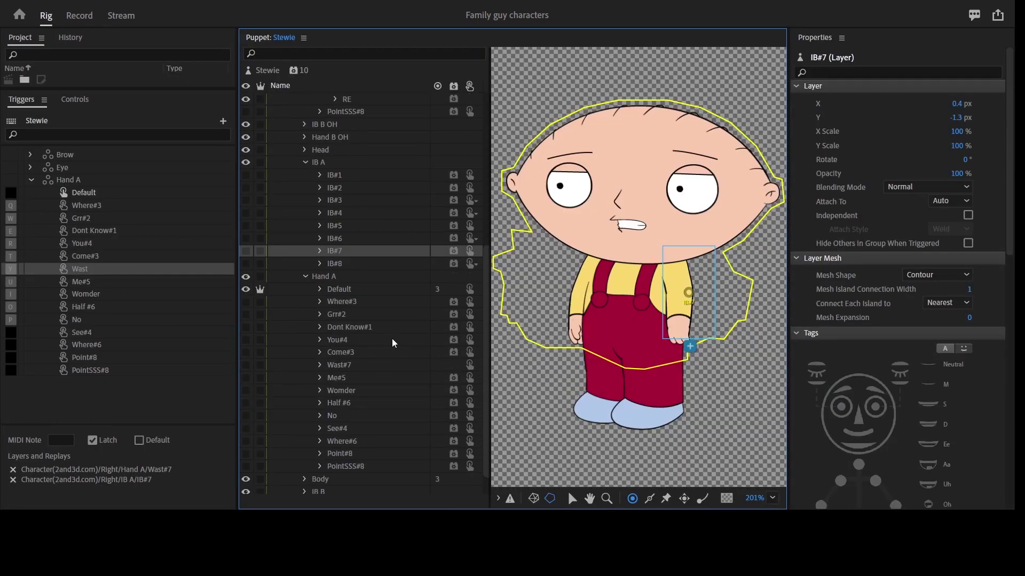
left_click(341, 365)
scroll(968, 470, "down", 10)
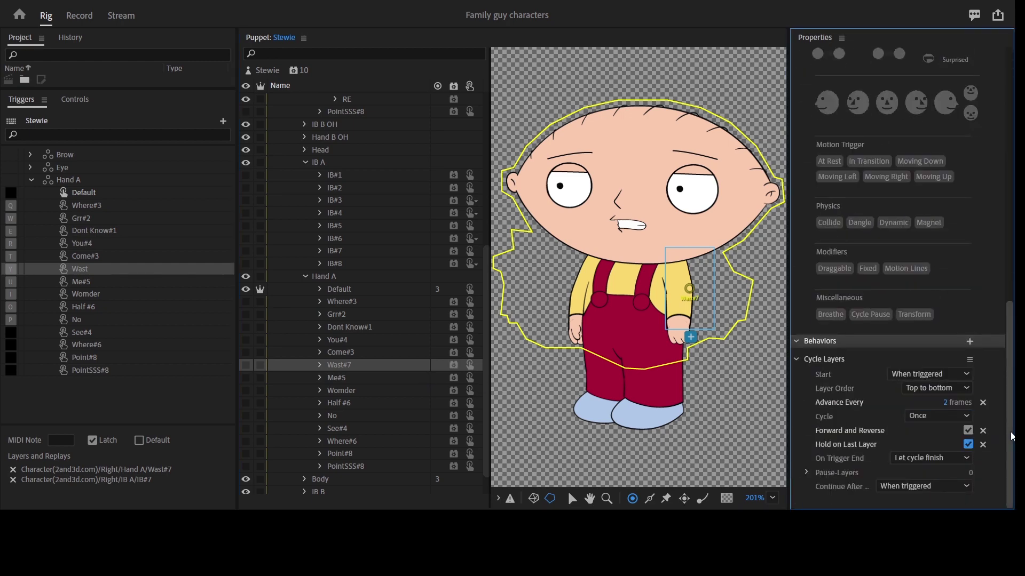
left_click(84, 17)
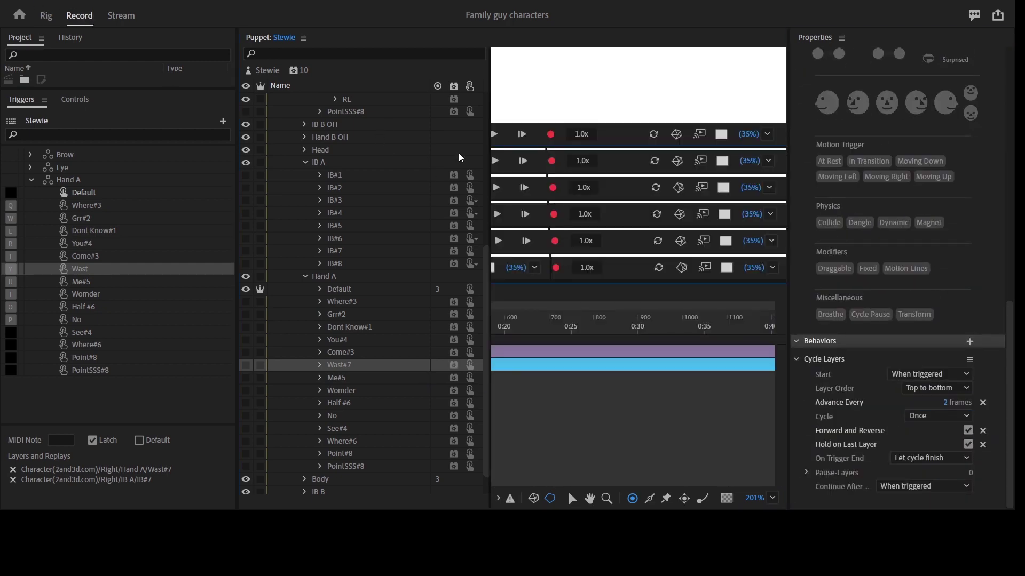
key("grave")
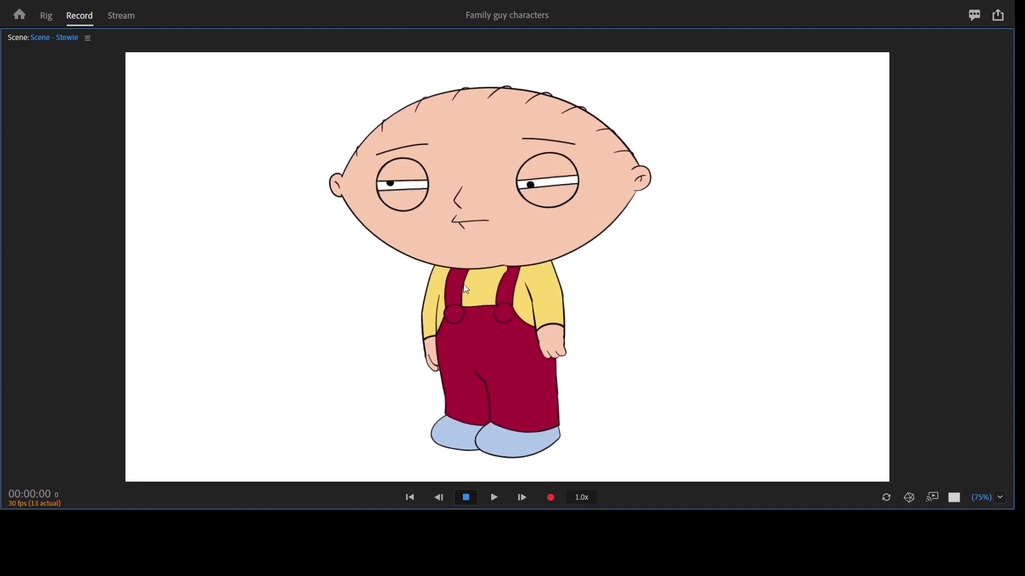
- Return to Rig mode and collapse the Hand A OH, IB A OH, IB A and Hand A groups
left_click(47, 17)
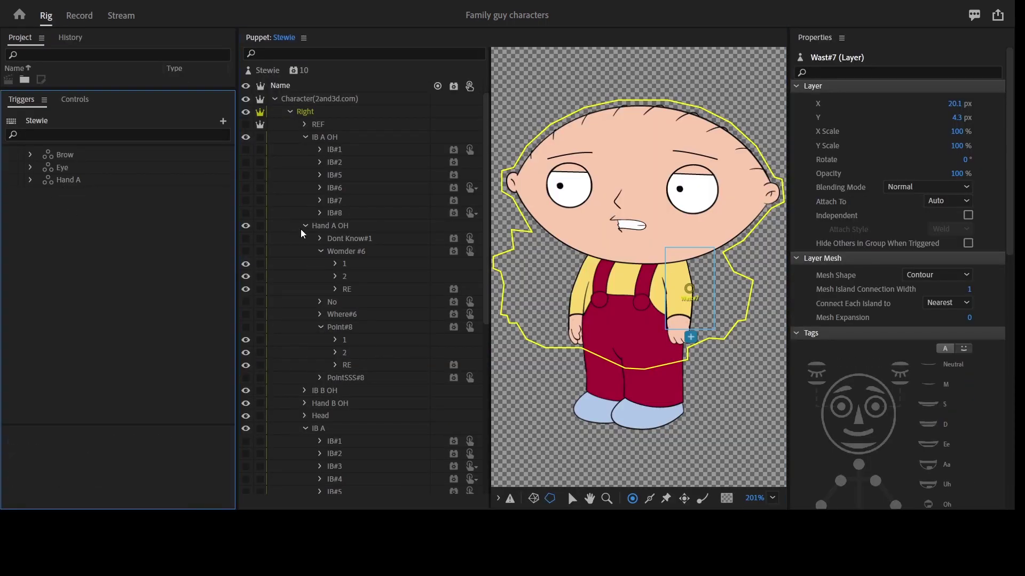
left_click(320, 251)
left_click(303, 230)
left_click(305, 225)
left_click(305, 137)
left_click(305, 200)
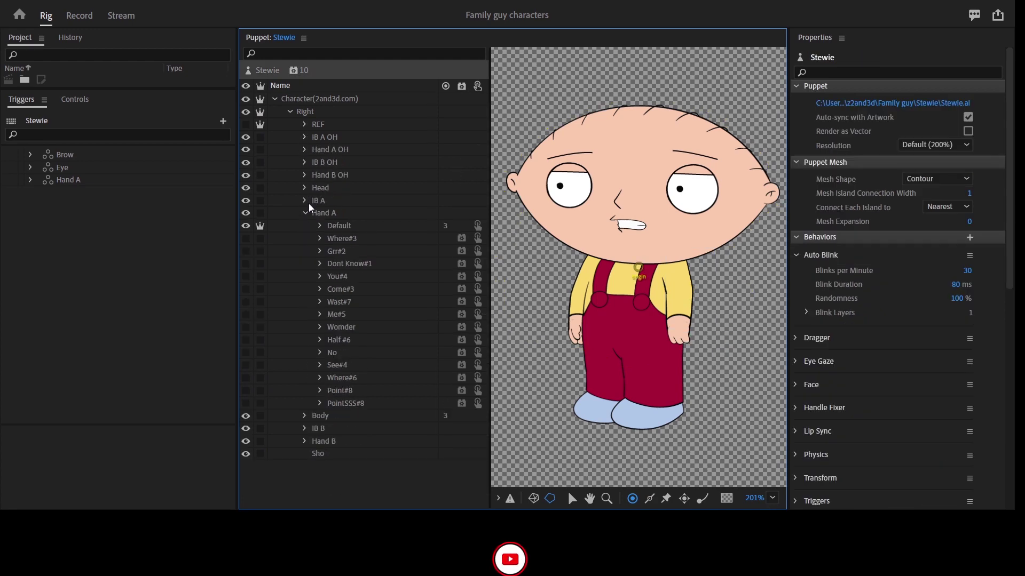
left_click(306, 212)
- Create a swap set from the Hand B group and enable Latch for all its triggers, from Default through PointSSS#8
left_click(307, 252)
left_click(305, 251)
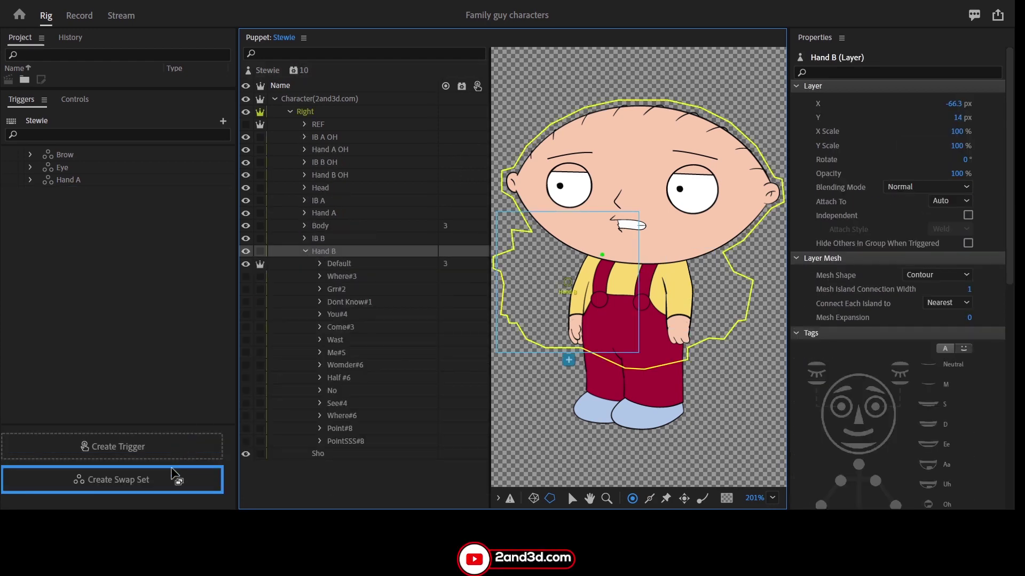
left_click_drag(171, 473, 172, 486)
left_click(97, 209)
left_click(92, 374, "shift")
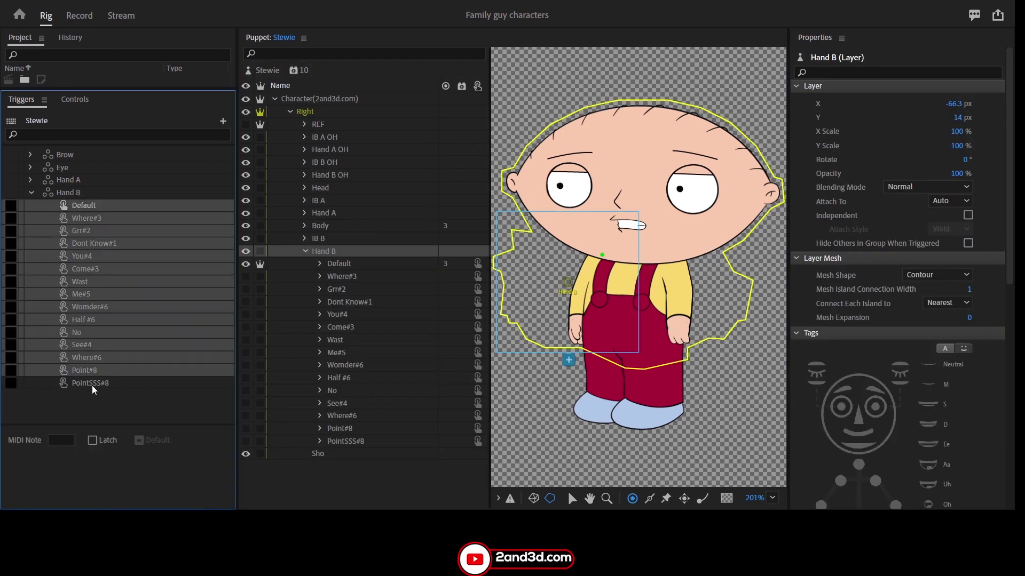
left_click(91, 385, "shift")
- Collapse the Hand B group and expand the IB B, IB B OH and Hand B OH groups
left_click(306, 251)
left_click(305, 239)
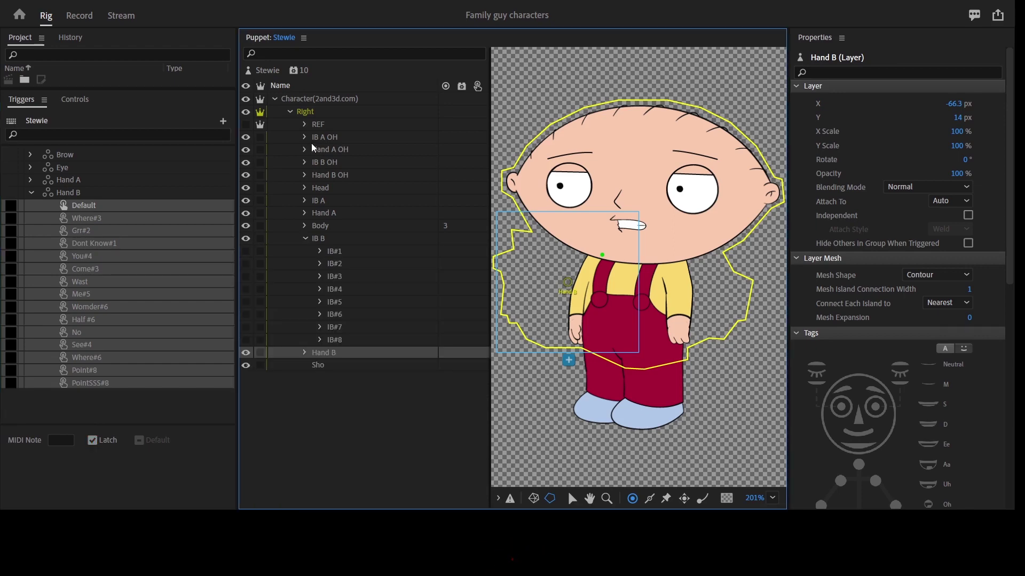
left_click(305, 150)
left_click(305, 150)
left_click(304, 162)
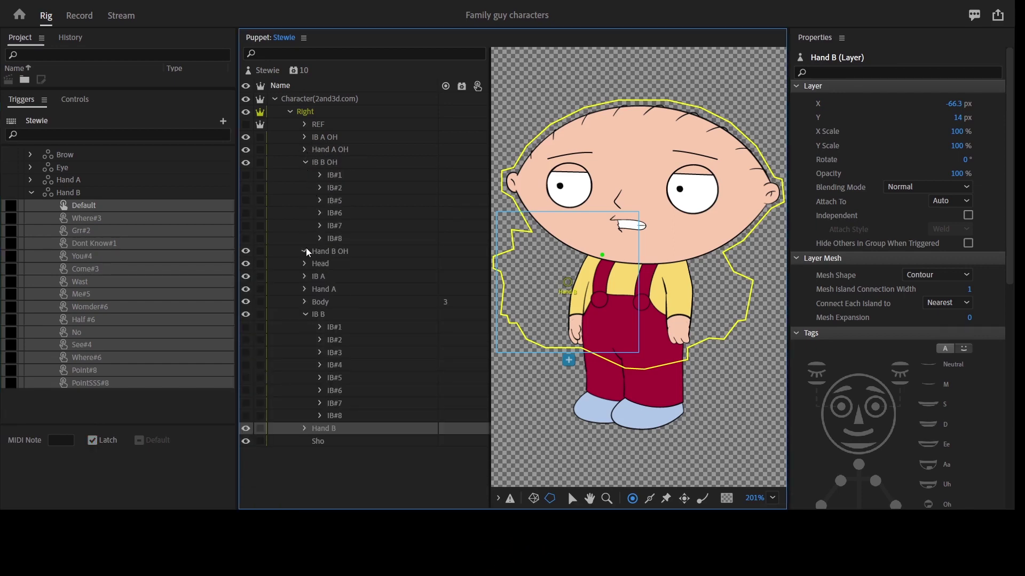
left_click(305, 251)
- Add IB B's IB#3 layer to Hand B's Where#3 trigger
left_click(130, 218)
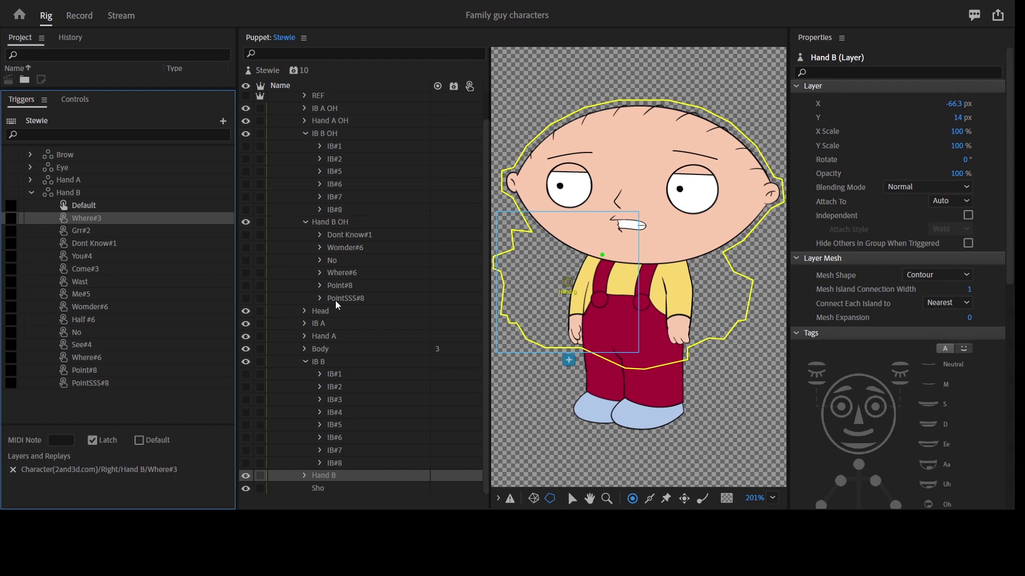
left_click(341, 400)
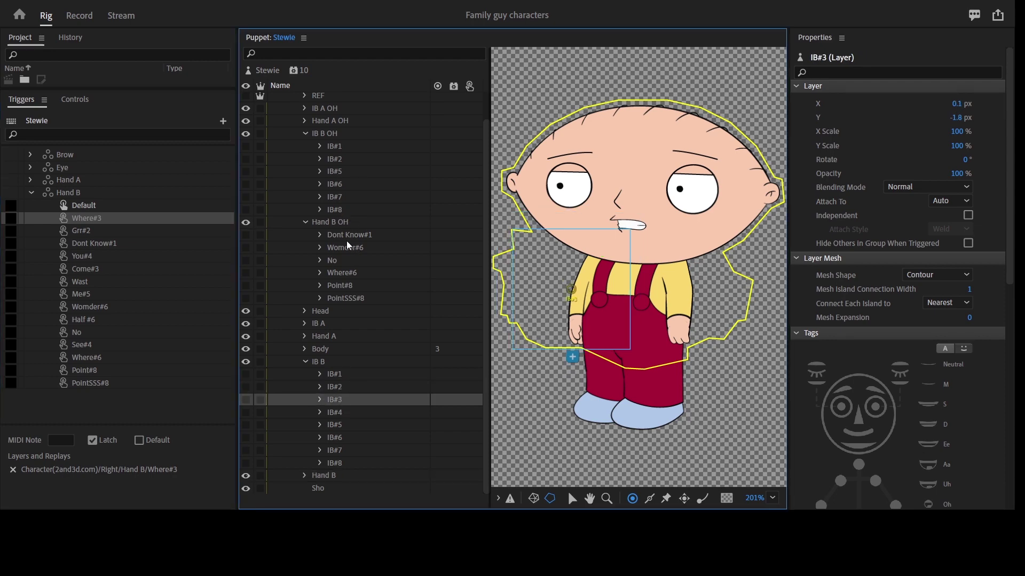
left_click_drag(354, 399, 122, 230)
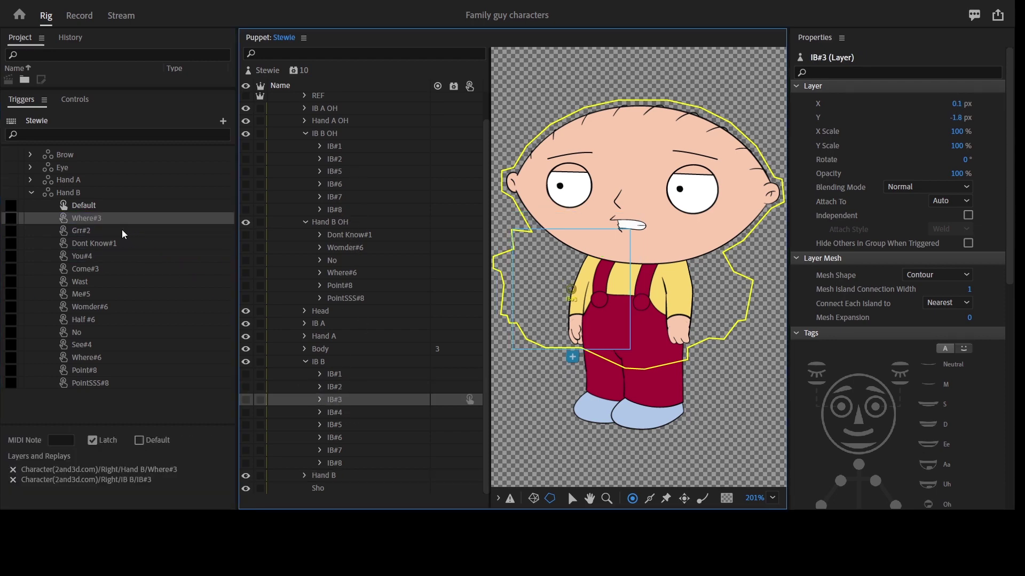
- Add the IB#2 layers of both IB B and IB B OH to Hand B's Grr#2 trigger
left_click(338, 387)
left_click(341, 159, "ctrl")
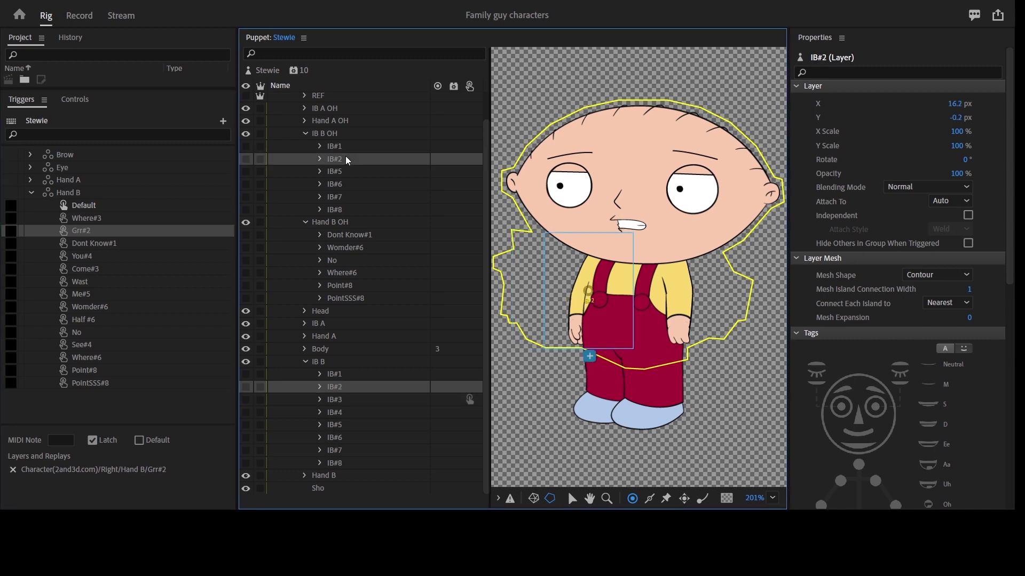
left_click_drag(341, 159, 136, 235)
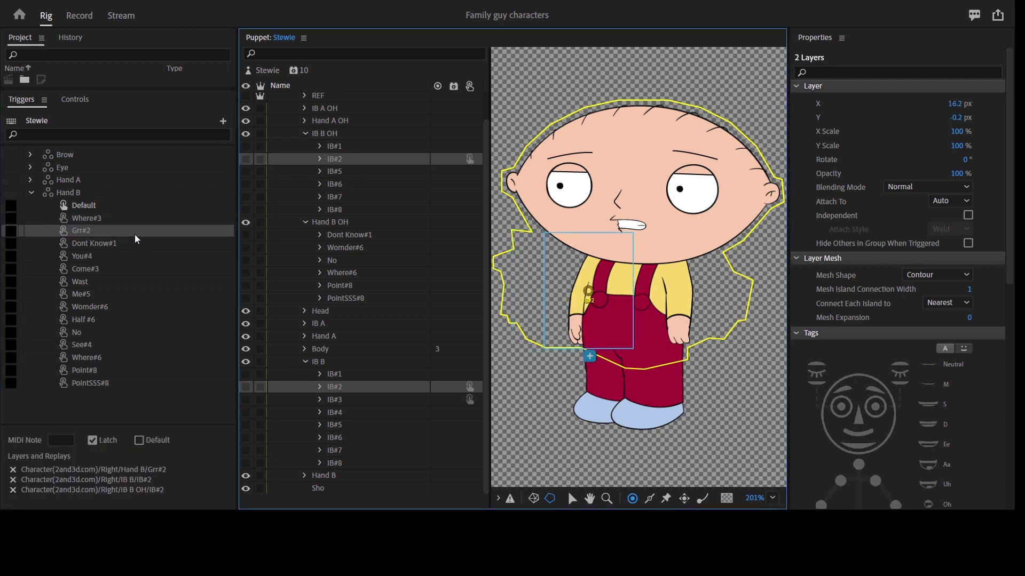
- Check the Hand B OH pose layers against the layers assigned to Hand B's Where#3 and Grr#2 triggers
left_click(339, 283)
left_click(347, 299)
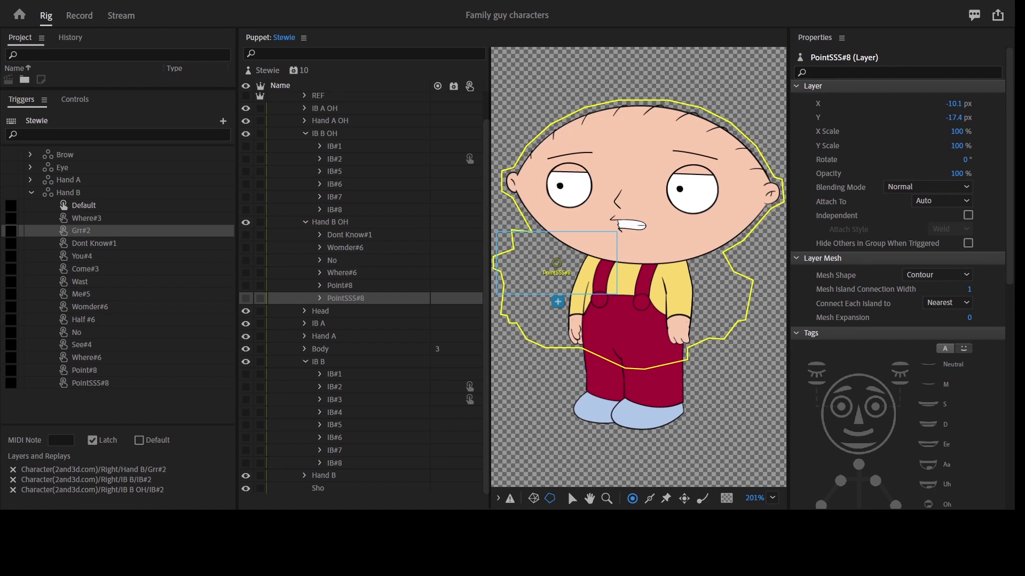
left_click(489, 504)
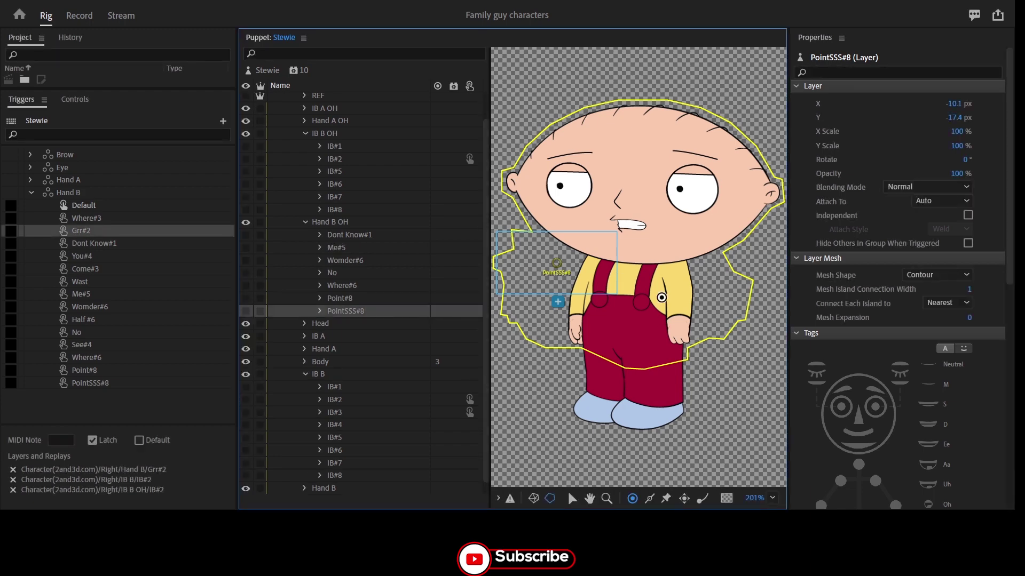
left_click(346, 236)
left_click(97, 218)
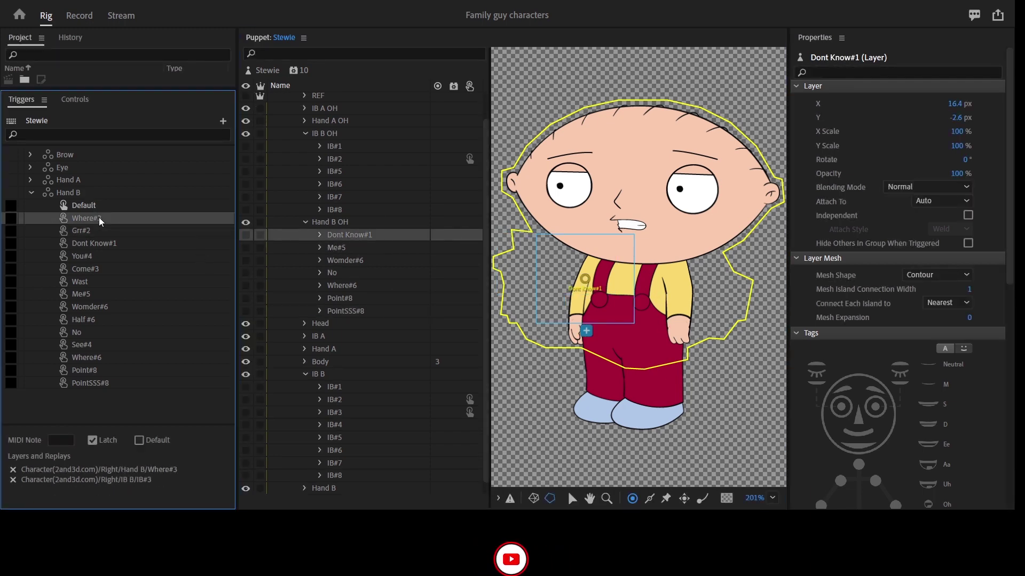
left_click(98, 231)
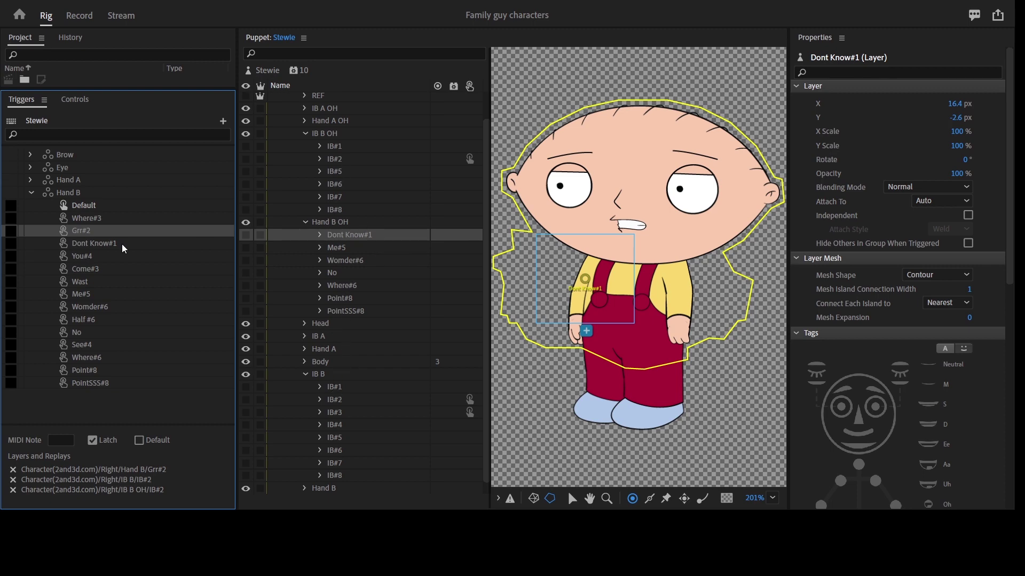
left_click(357, 159)
left_click(350, 248)
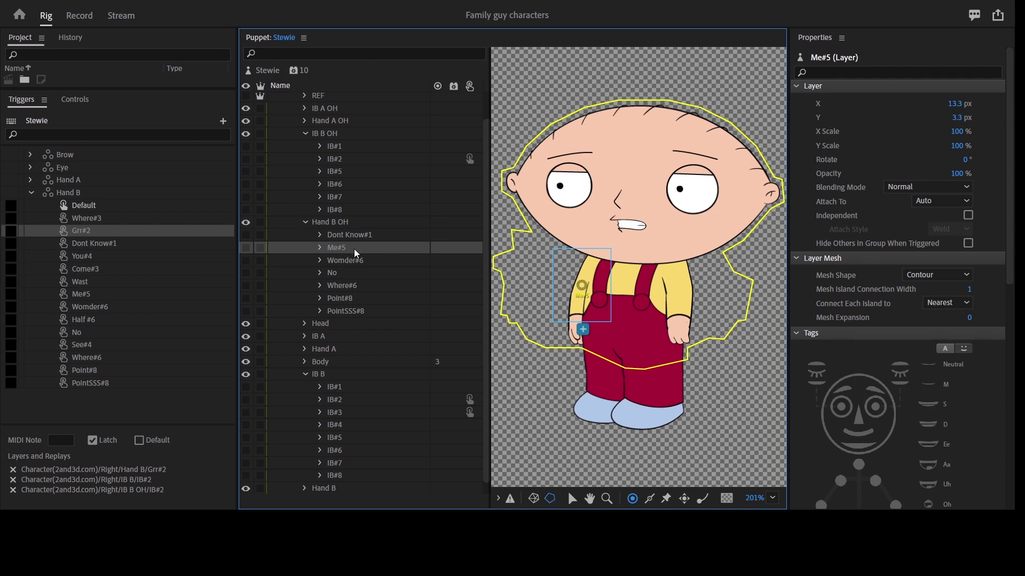
- Add Hand B OH's Dont Know#1 and the IB#1 layers of IB B and IB B OH to Hand B's Dont Know#1 trigger
left_click(110, 243)
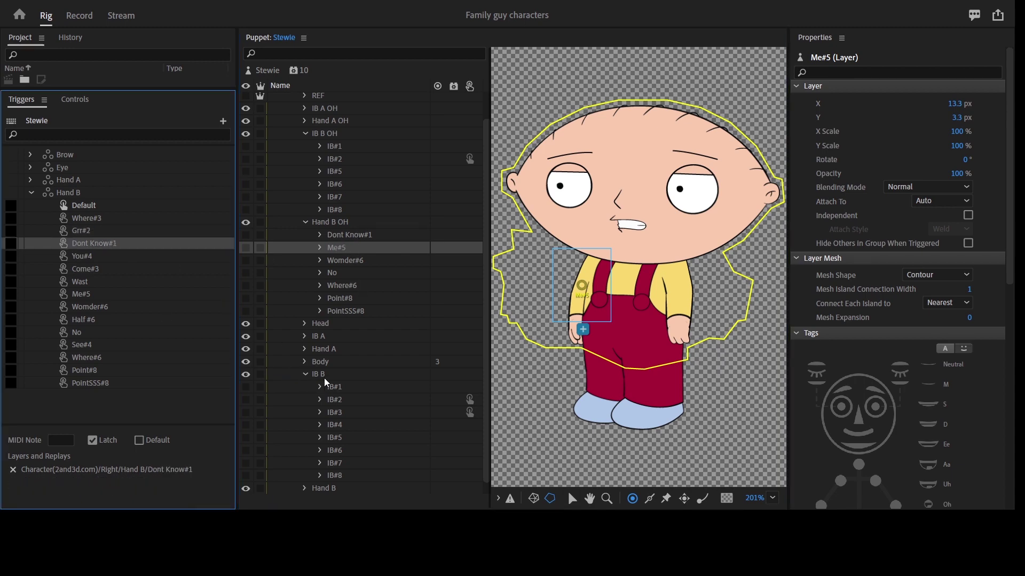
left_click(347, 146)
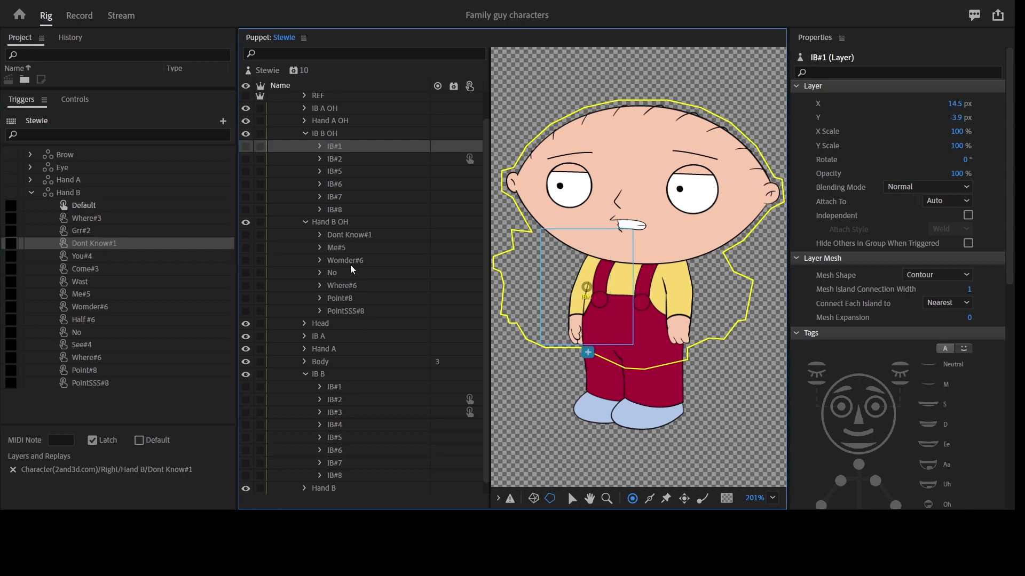
left_click(365, 235, "ctrl")
left_click(347, 387, "ctrl")
left_click_drag(347, 386, 130, 245)
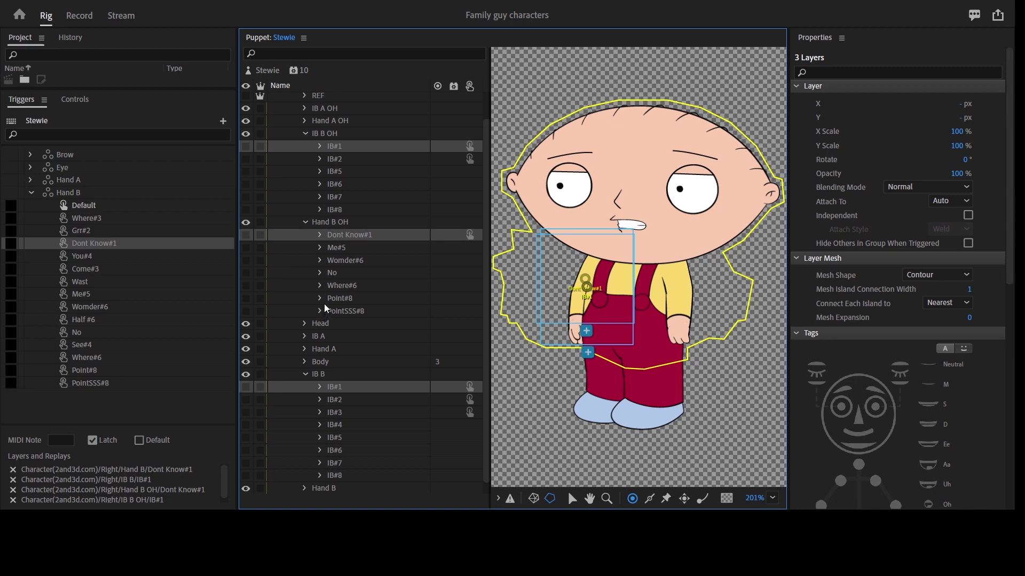
- Add IB B's IB#4 to Hand B's You#4 trigger and IB B's IB#3 to the Come#3 trigger
left_click(108, 257)
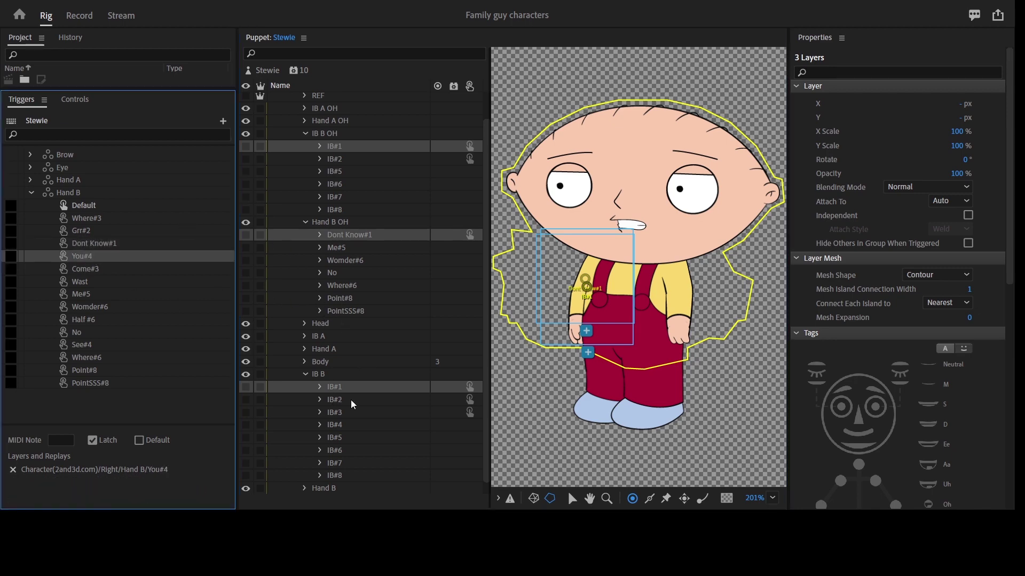
left_click(343, 425)
left_click_drag(343, 423, 107, 268)
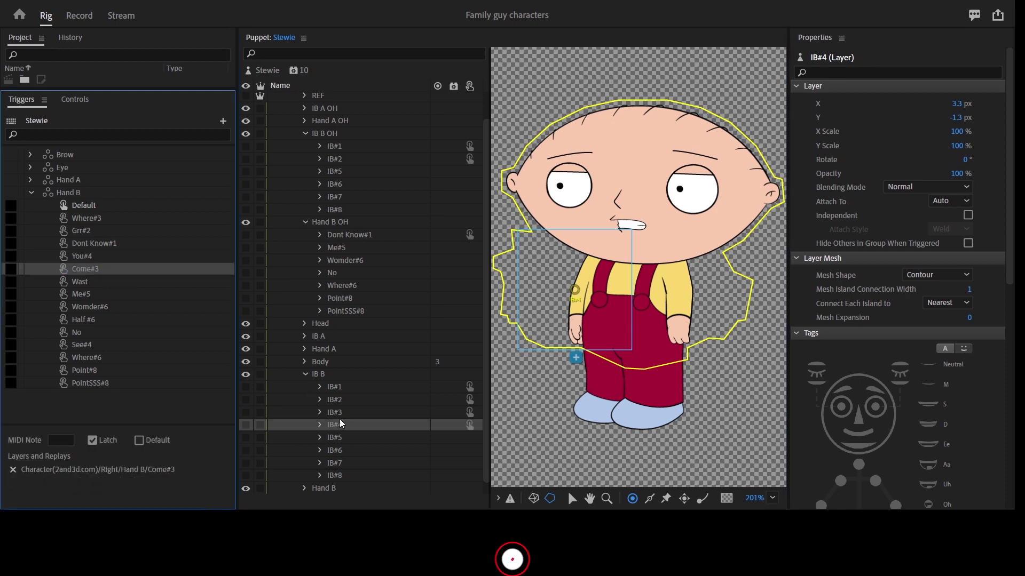
left_click(344, 414)
left_click_drag(344, 415, 151, 270)
- Add IB B's IB#7 layer to Hand B's Wast trigger
left_click(109, 283)
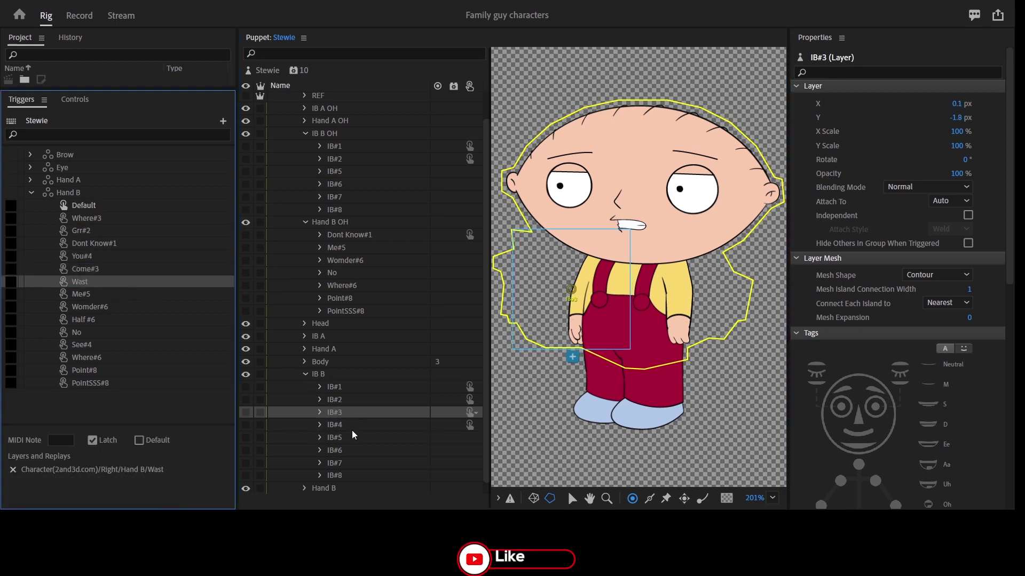
left_click(337, 462)
left_click_drag(338, 462, 112, 286)
- Add Hand B OH's Me#5 and the IB#5 layers of IB B and IB B OH to Hand B's Me#5 trigger
left_click(113, 293)
scroll(344, 405, "down", 1)
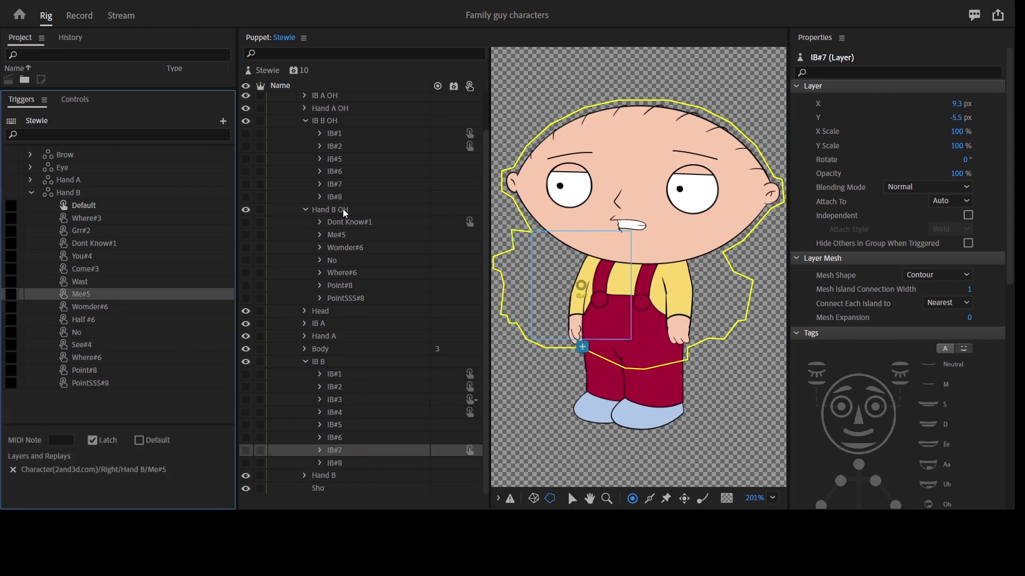
left_click(341, 237)
left_click(340, 424, "ctrl")
left_click_drag(341, 425, 112, 296)
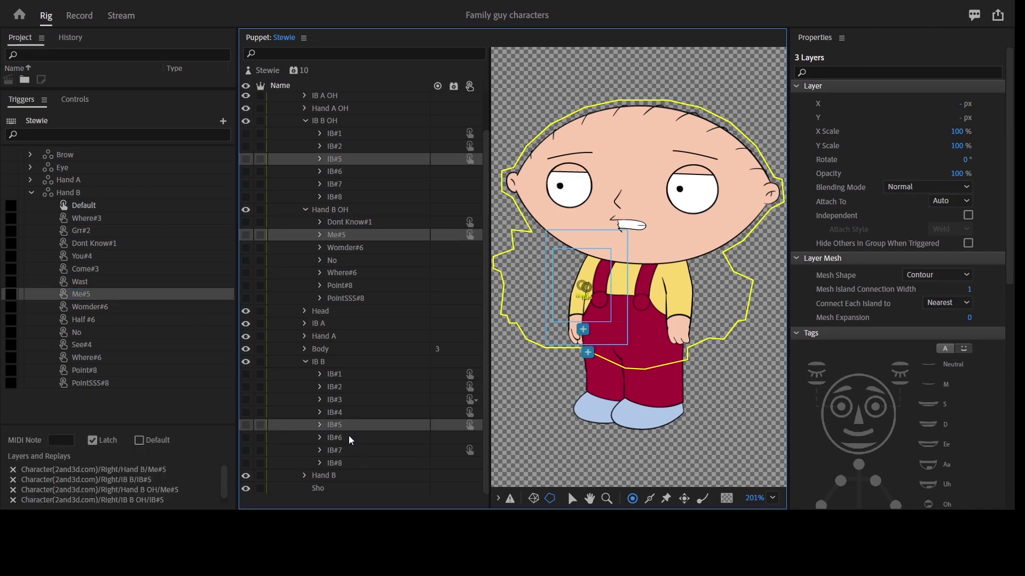
- Add Hand B OH's Womder#6 and the IB#6 layers of IB B and IB B OH to Hand B's Womder#6 trigger
left_click(350, 437)
left_click(113, 306)
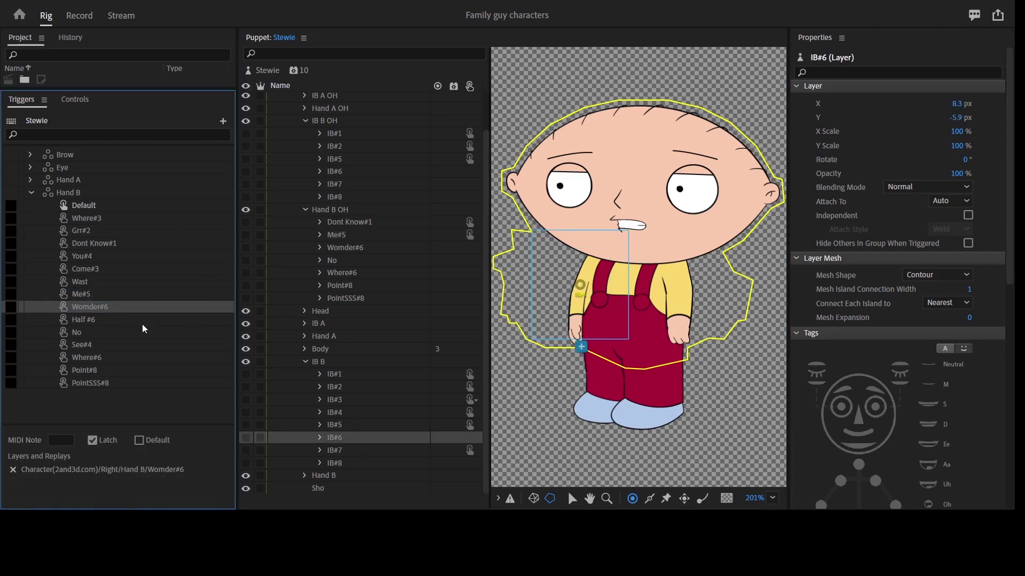
left_click(345, 436)
left_click(358, 247, "ctrl")
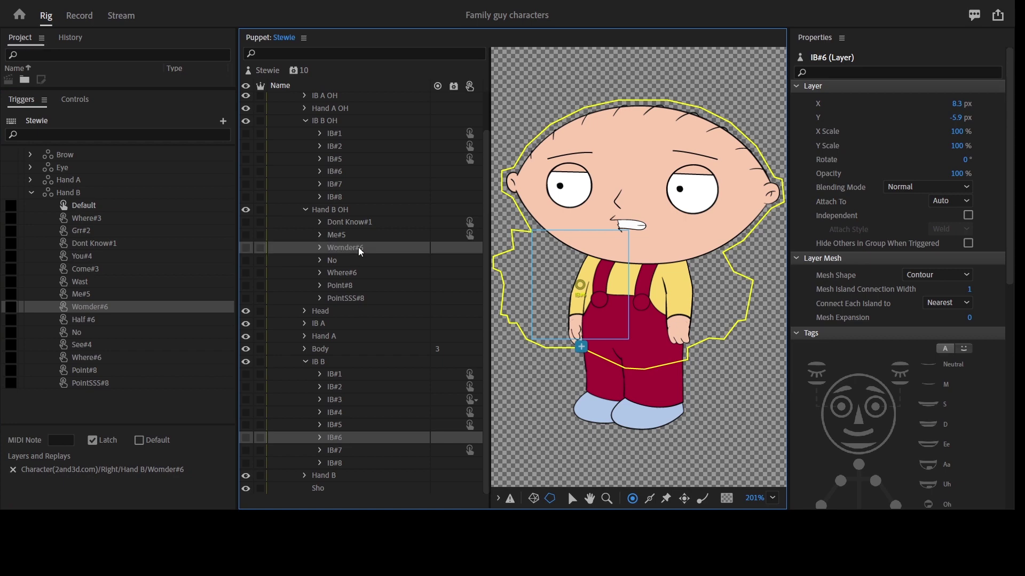
left_click(344, 171, "ctrl")
left_click_drag(344, 171, 110, 322)
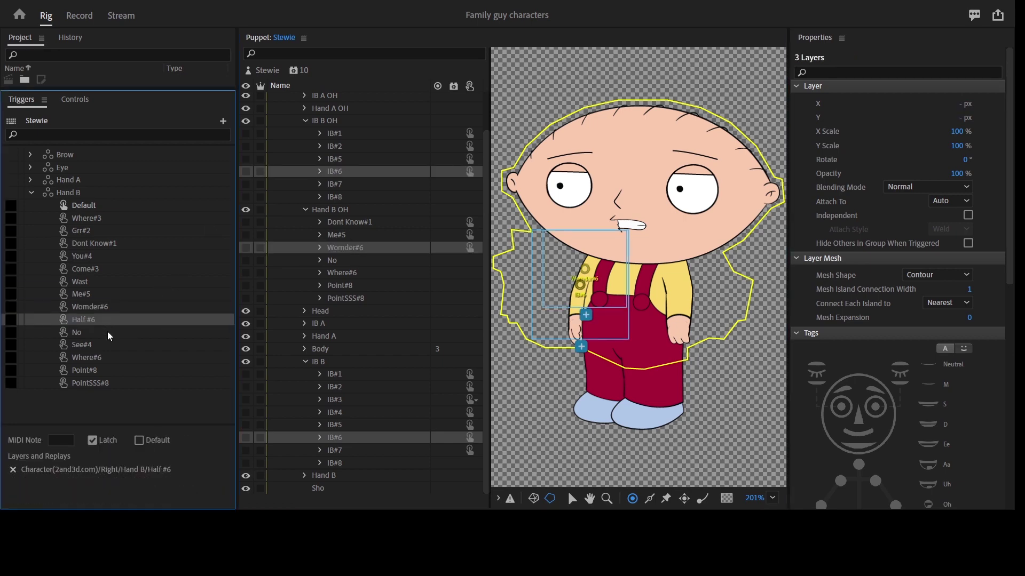
- Add Hand B OH's Half #6 and the IB#6 layers of IB B and IB B OH to Hand B's Half #6 trigger
left_click(347, 170)
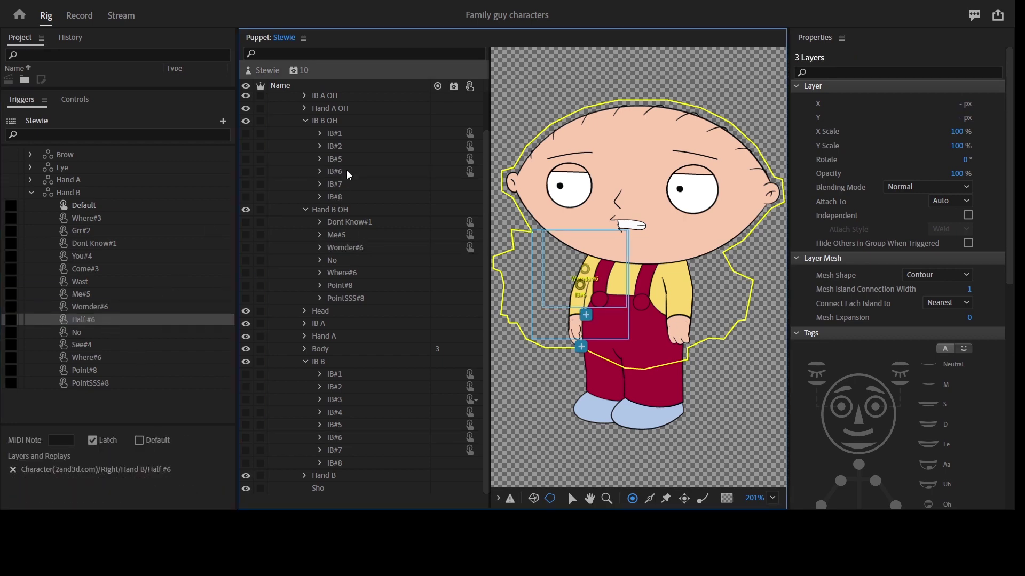
left_click(341, 436)
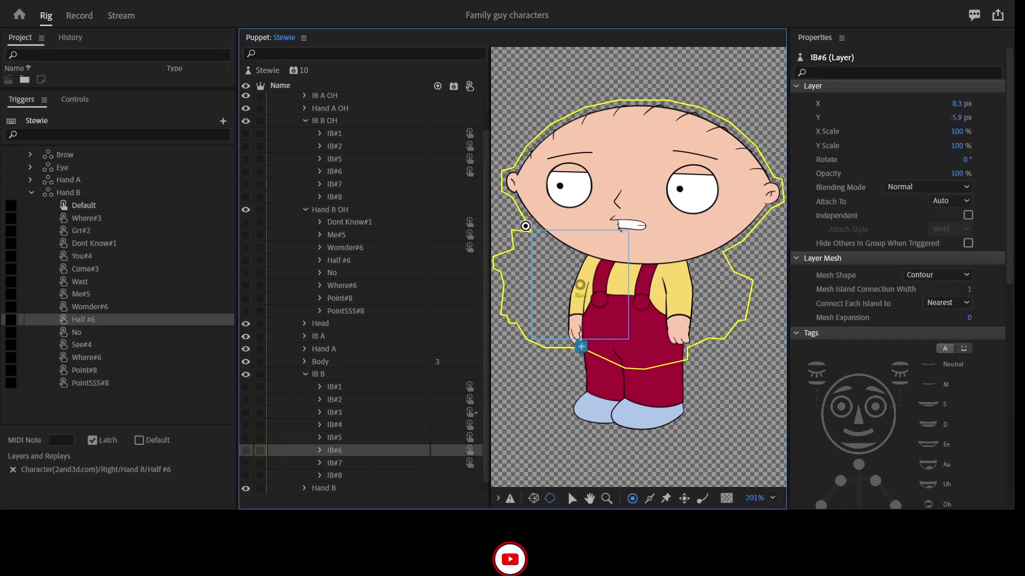
left_click(344, 260, "ctrl")
left_click(340, 172, "ctrl")
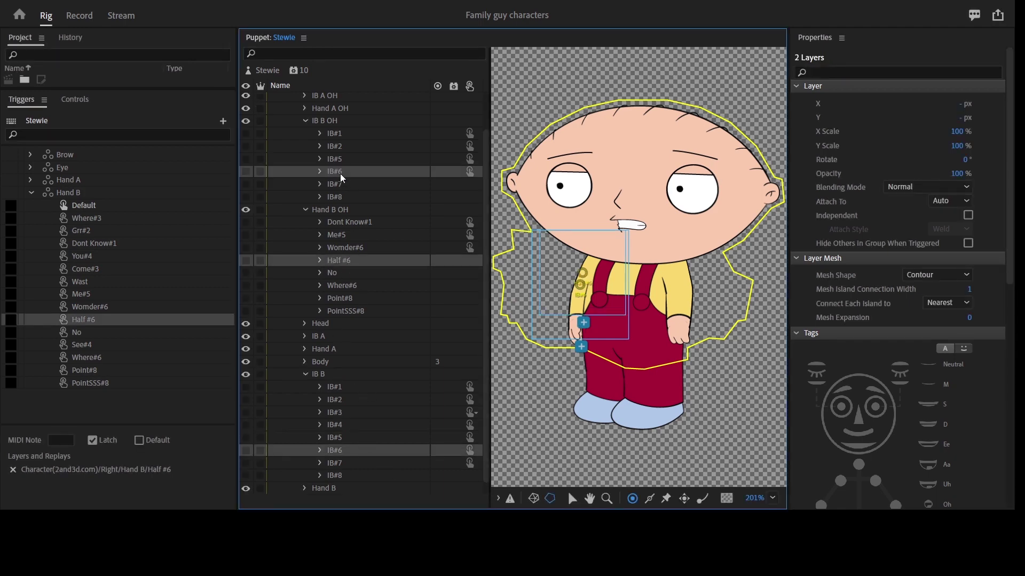
left_click_drag(340, 174, 100, 340)
- Add Hand B OH's No layer to Hand B's No trigger, and the same layer plus IB B's IB#4 to the See#4 trigger
scroll(353, 444, "down", 1)
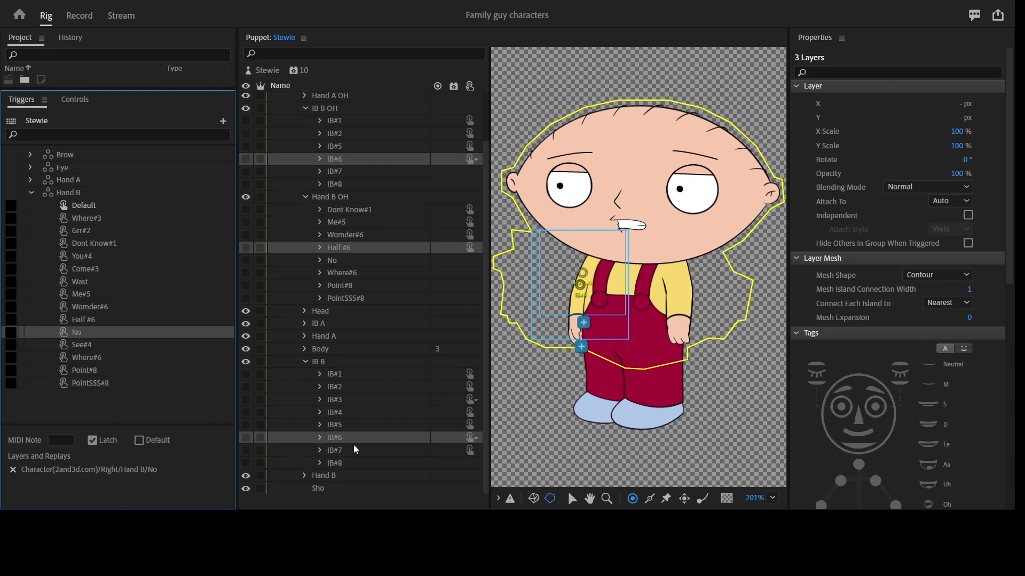
left_click_drag(340, 261, 136, 336)
left_click(340, 412, "ctrl")
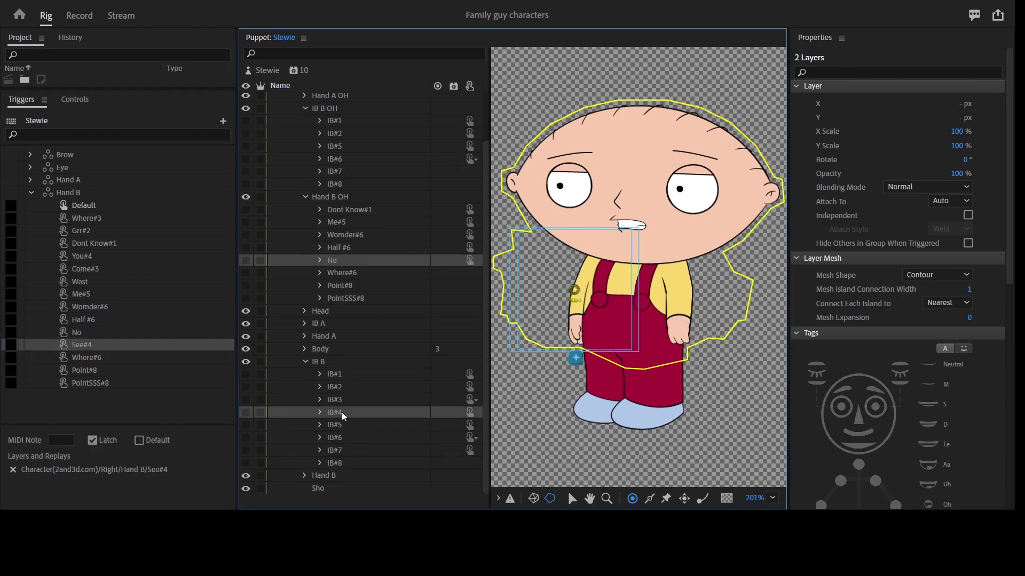
left_click_drag(341, 412, 140, 344)
- Add Hand B OH's Where#6 and the IB#6 layers of IB B and IB B OH to Hand B's Where#6 trigger
left_click(117, 361)
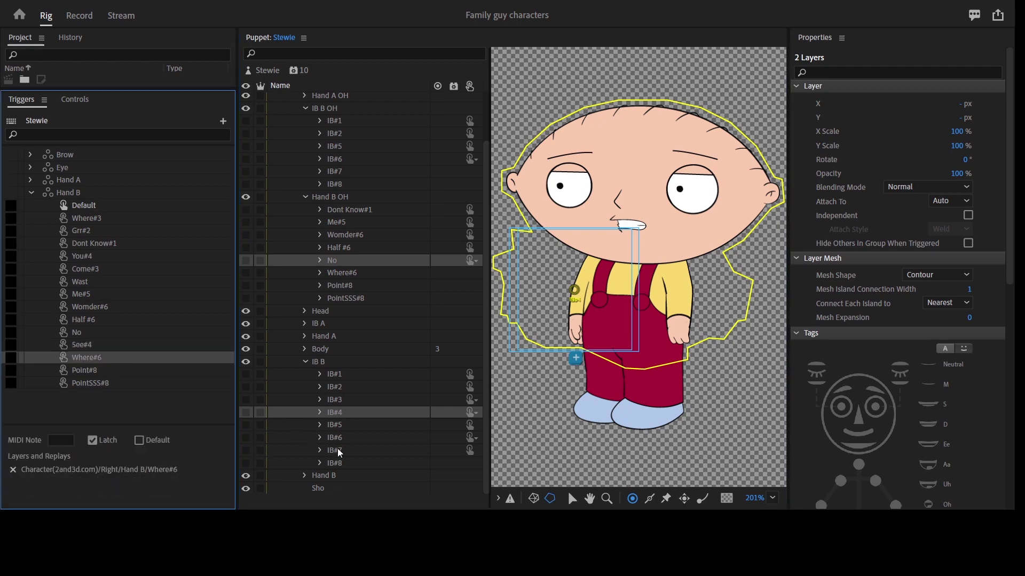
left_click(352, 274, "ctrl")
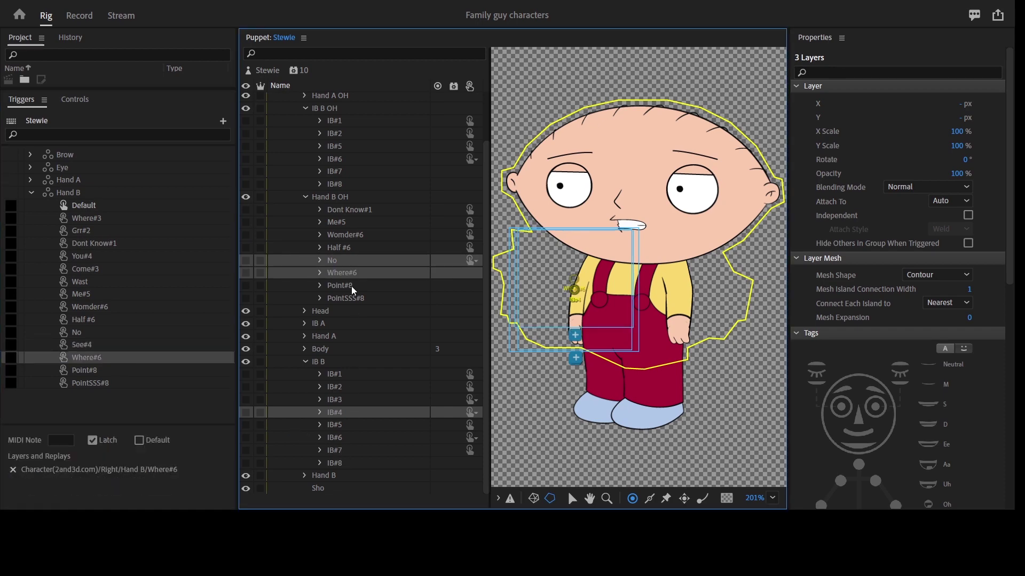
left_click(342, 437, "ctrl")
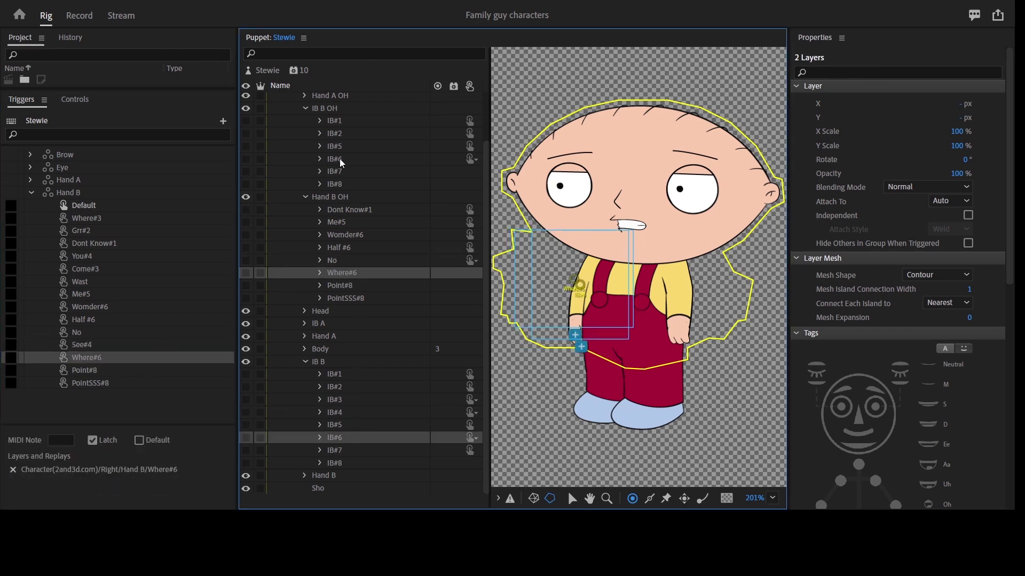
left_click(339, 159, "ctrl")
left_click_drag(339, 159, 127, 357)
- Add Hand B OH's Point#8 and the IB#8 layers of IB B and IB B OH to Hand B's Point#8 trigger
left_click(99, 370)
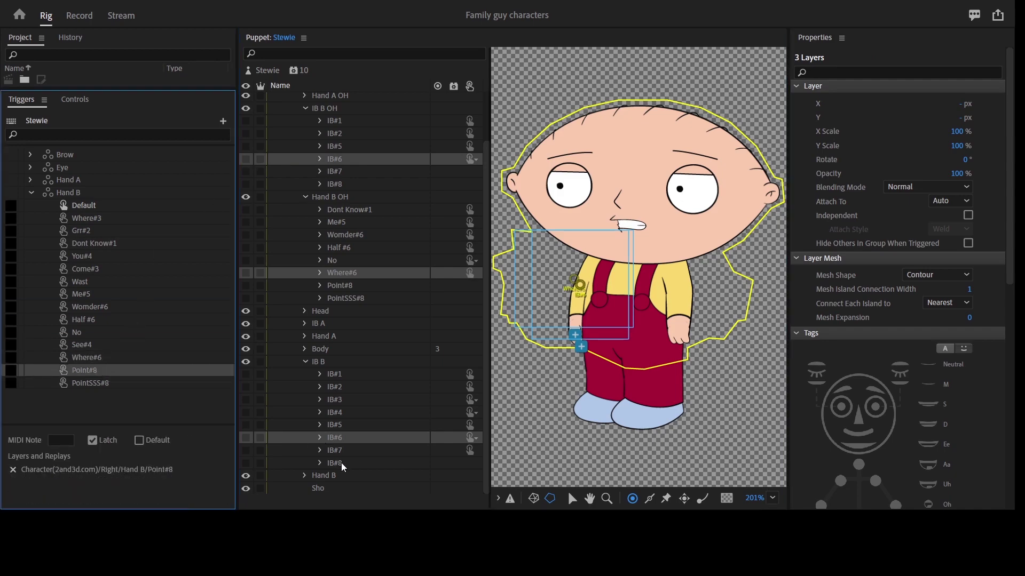
left_click(341, 462)
left_click(353, 181, "ctrl")
left_click_drag(352, 182, 122, 374)
- Add Hand B OH's PointSSS#8 and the IB#8 layers of IB B and IB B OH to Hand B's PointSSS#8 trigger, and collapse IB B
key("Down")
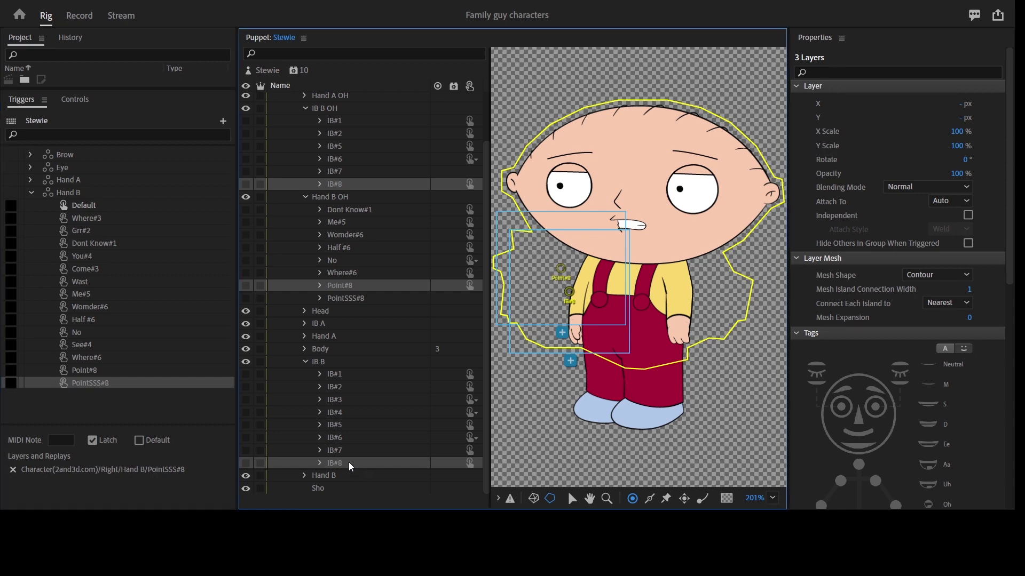
left_click(348, 462)
left_click(361, 300, "ctrl")
left_click(347, 185, "ctrl")
left_click_drag(348, 184, 160, 384)
left_click(302, 362)
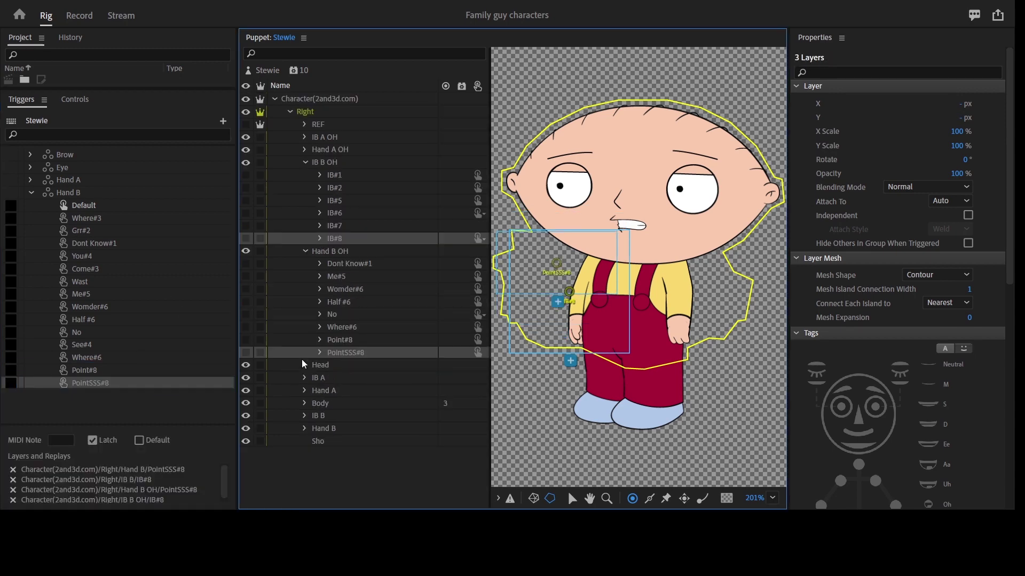
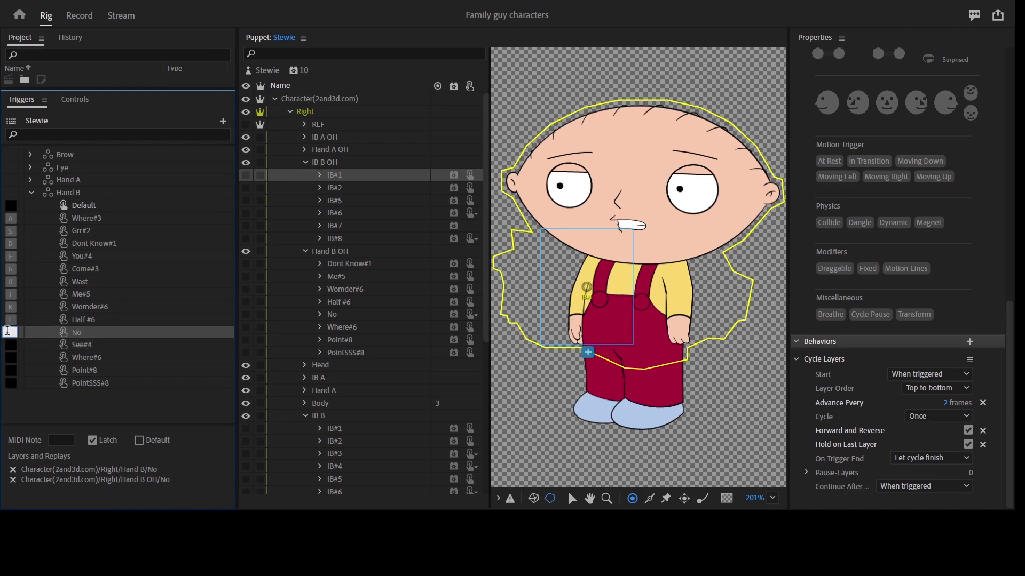
- Open the Stewie scene in the Record workspace and maximize its preview
left_click(72, 27)
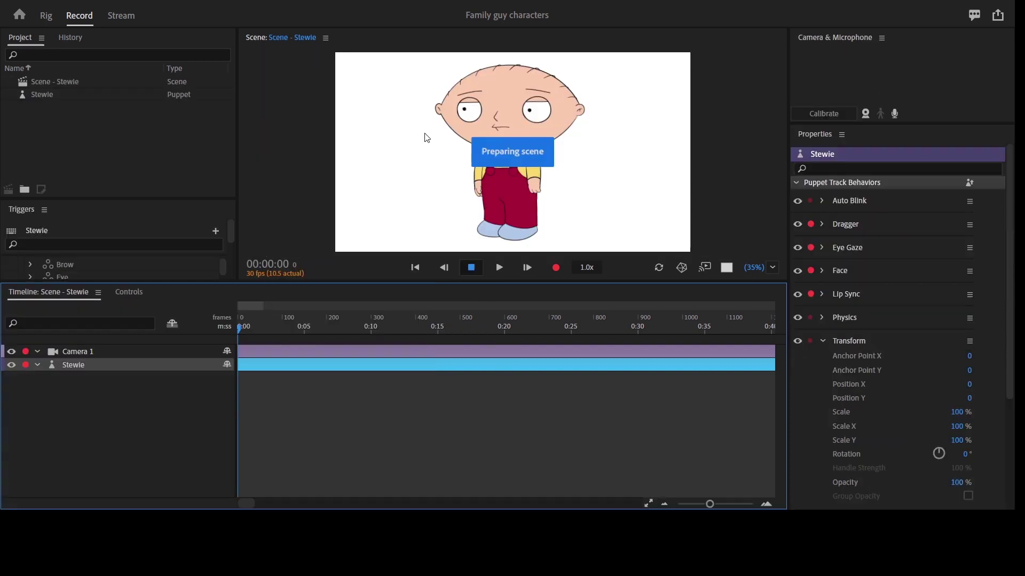
key("grave")
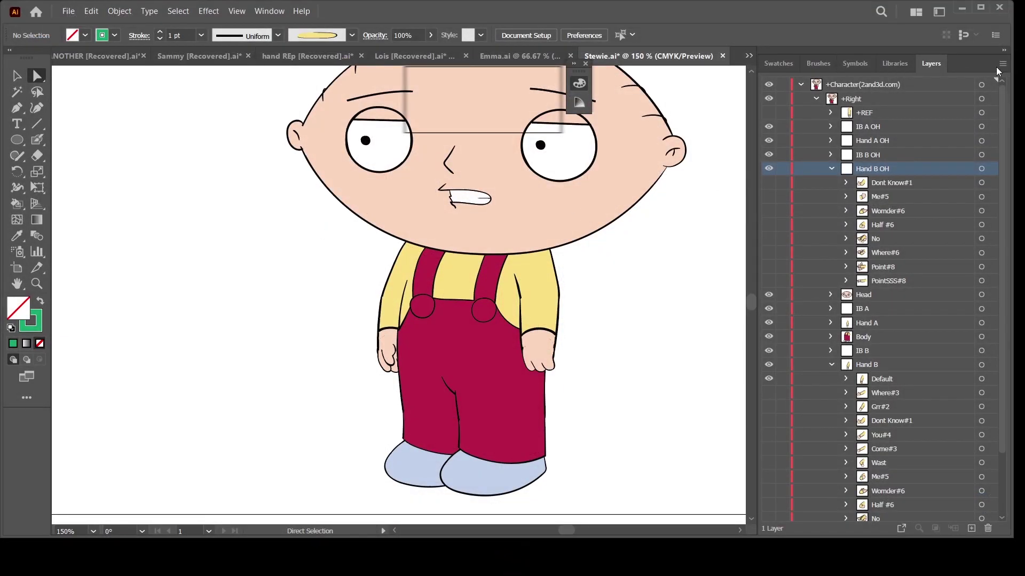
- In Illustrator, isolate the Hand B OH layer, show all its poses, set their matching green strokes to none, and hide the poses again
left_click(999, 65)
left_click(934, 165)
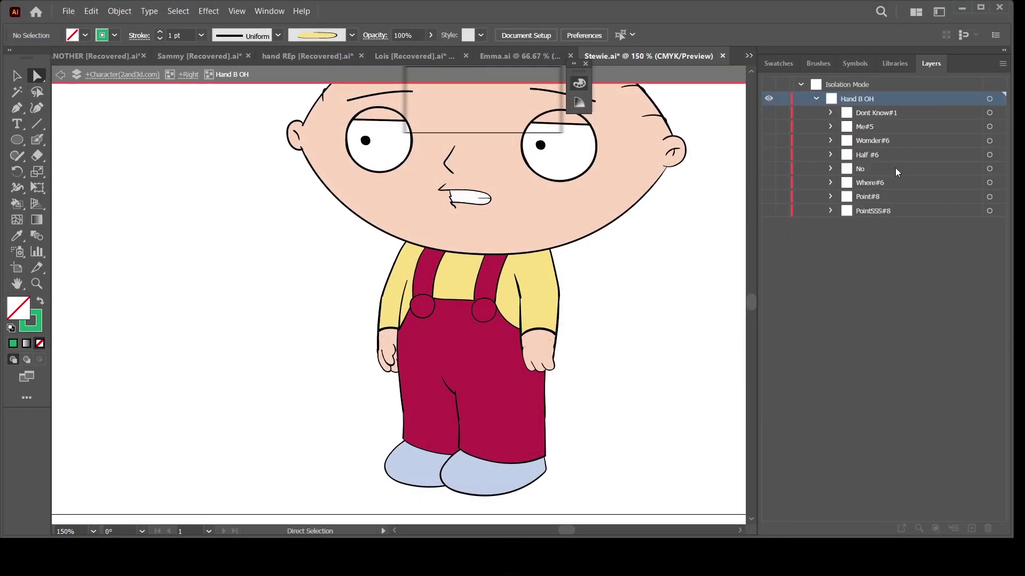
left_click_drag(770, 112, 765, 225)
left_click(417, 273)
left_click(180, 13)
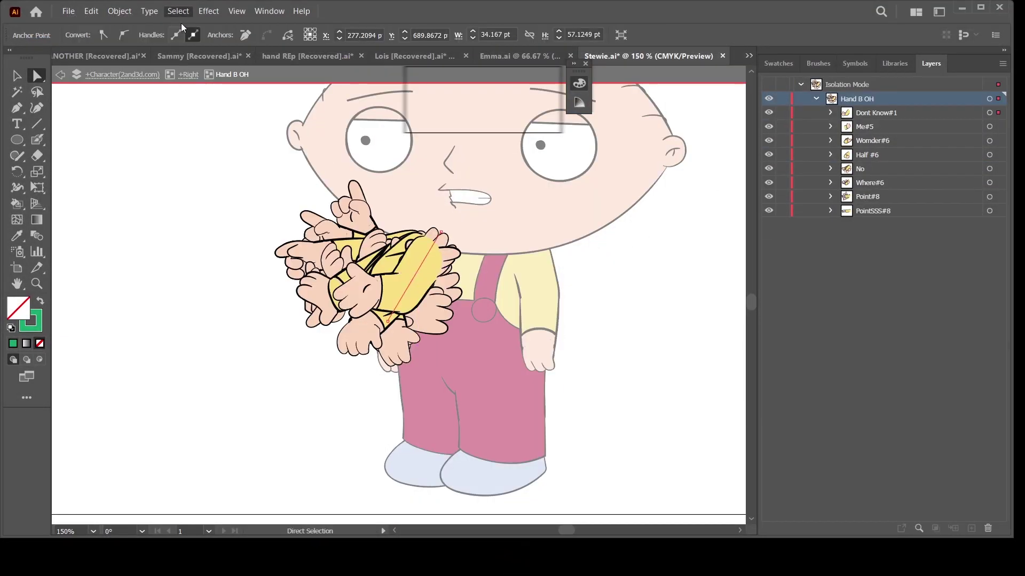
left_click(378, 134)
left_click(39, 301)
left_click(39, 344)
left_click(497, 281)
left_click_drag(768, 113, 773, 222)
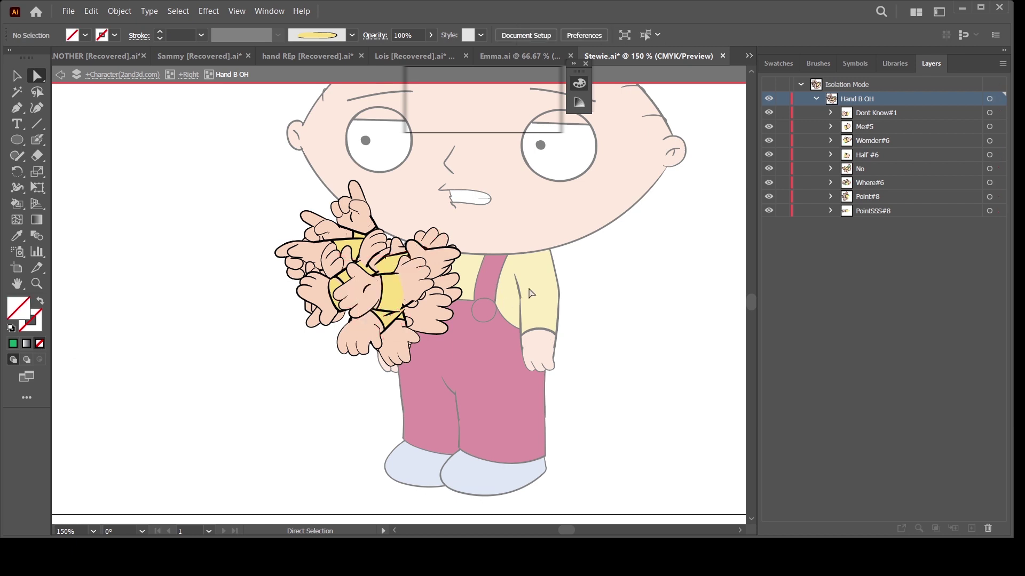
- Isolate IB B OH, remove the matching strokes from its IB layers, hide them again, leave isolation and save Stewie.ai
left_click(902, 155)
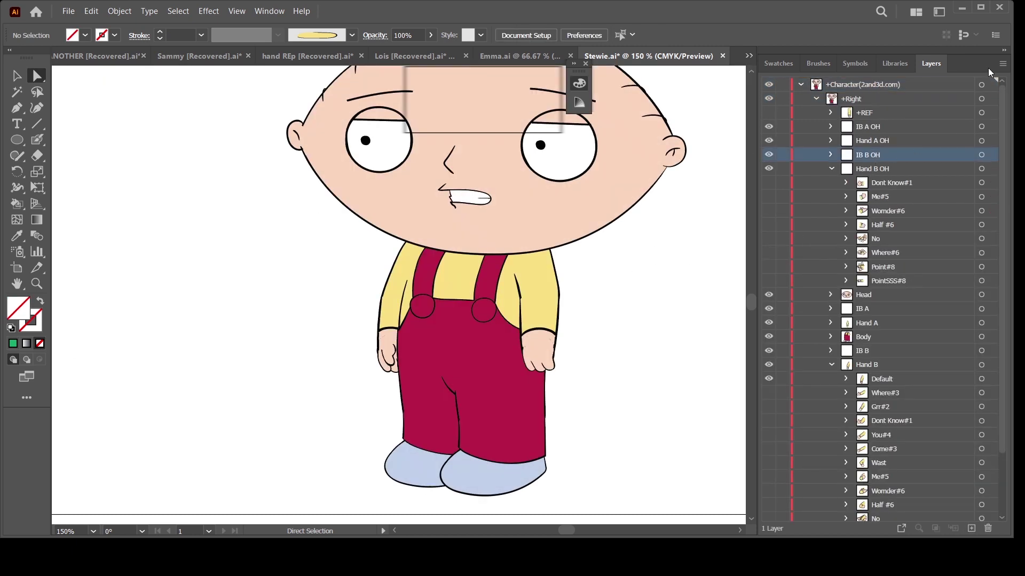
left_click(929, 167)
left_click(816, 99)
left_click_drag(769, 112, 769, 182)
left_click(408, 270)
left_click(179, 12)
left_click(378, 134)
left_click(40, 301)
left_click(41, 342)
left_click(657, 241)
left_click_drag(769, 113, 769, 212)
double_click(650, 265)
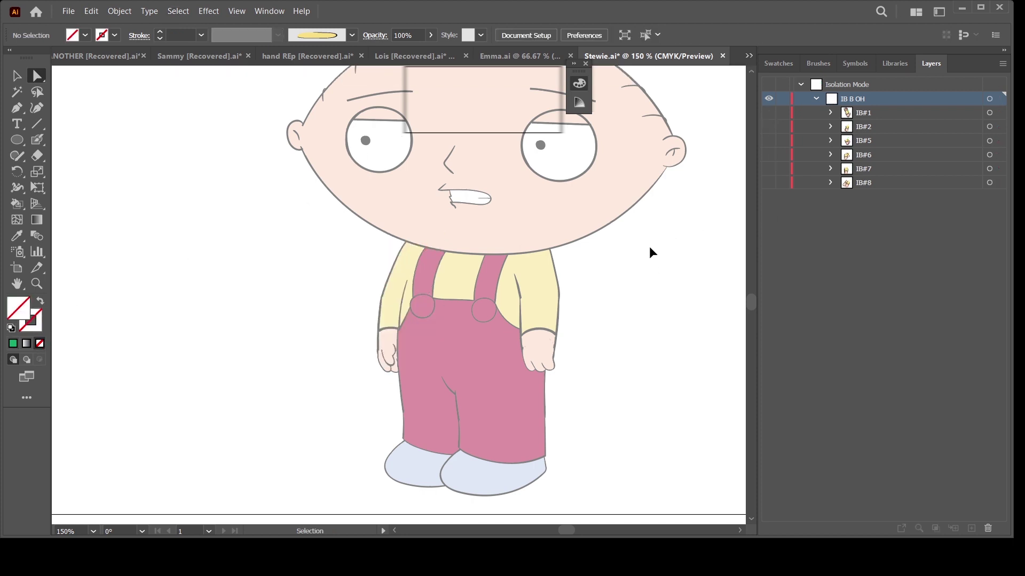
key("ctrl+s")
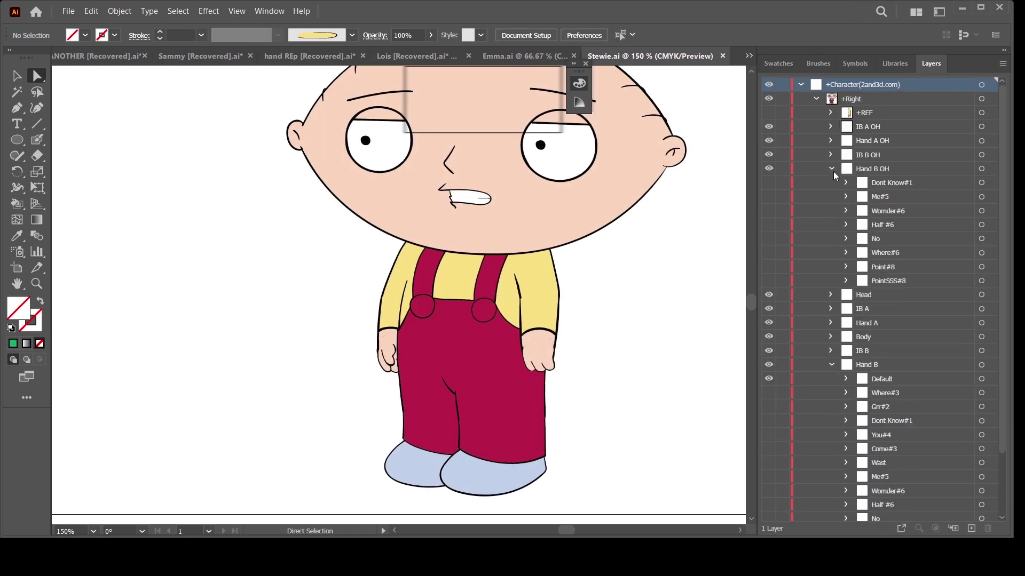
left_click(831, 252)
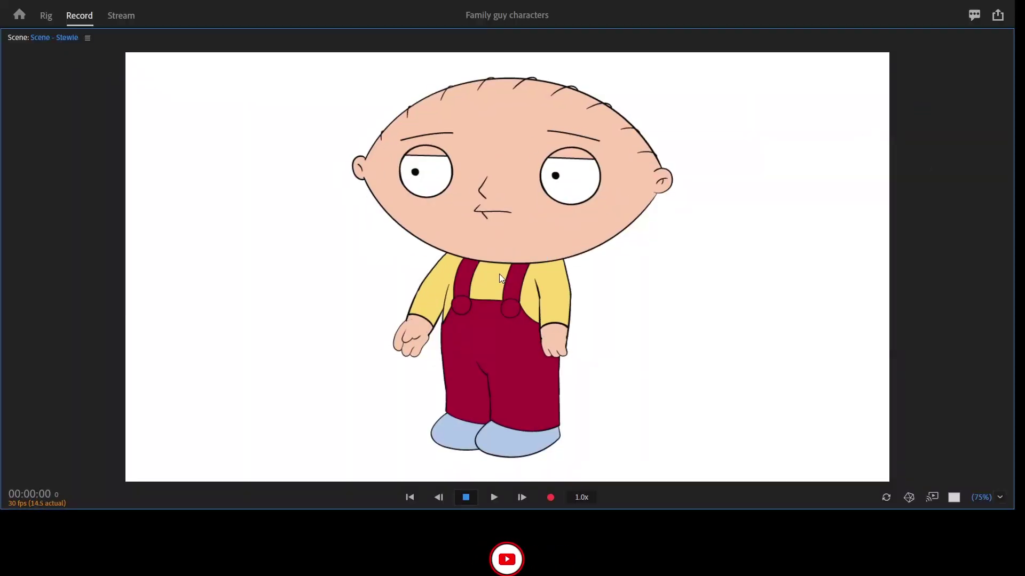
- Back in Character Animator, test Hand B's pose triggers in the enlarged Stewie scene
key("1")
key("1")
key("1")
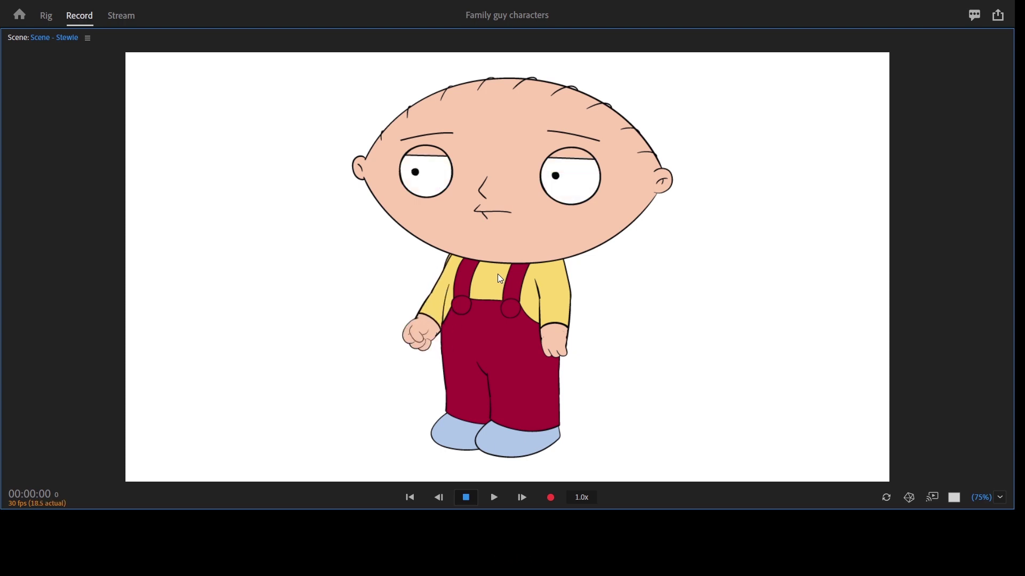
key("2")
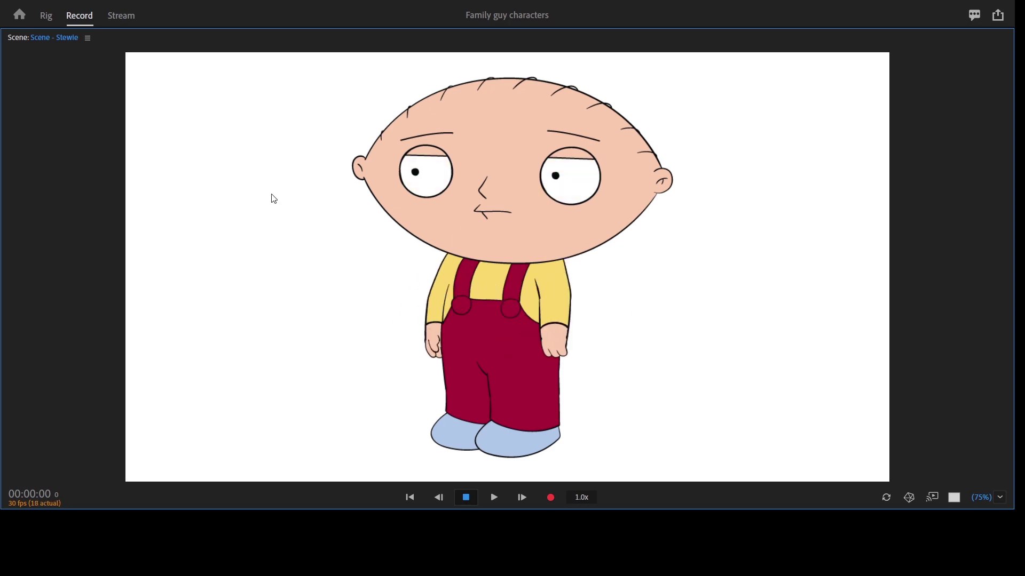
- Inspect the Dont Know#1 layer and the layers assigned to Hand B's Where#3 trigger in the rig, and return to the scene preview
left_click(46, 17)
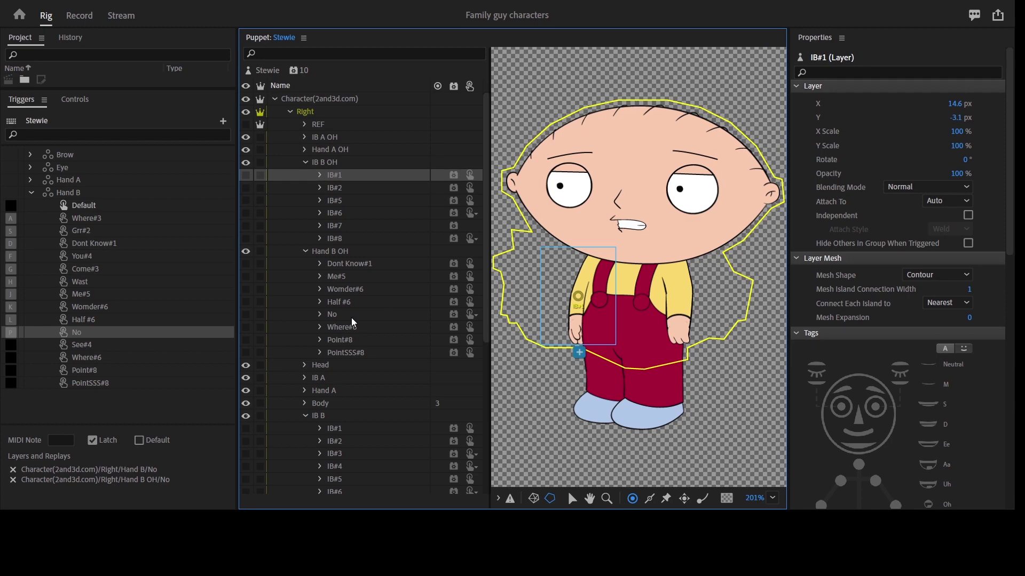
left_click(348, 265)
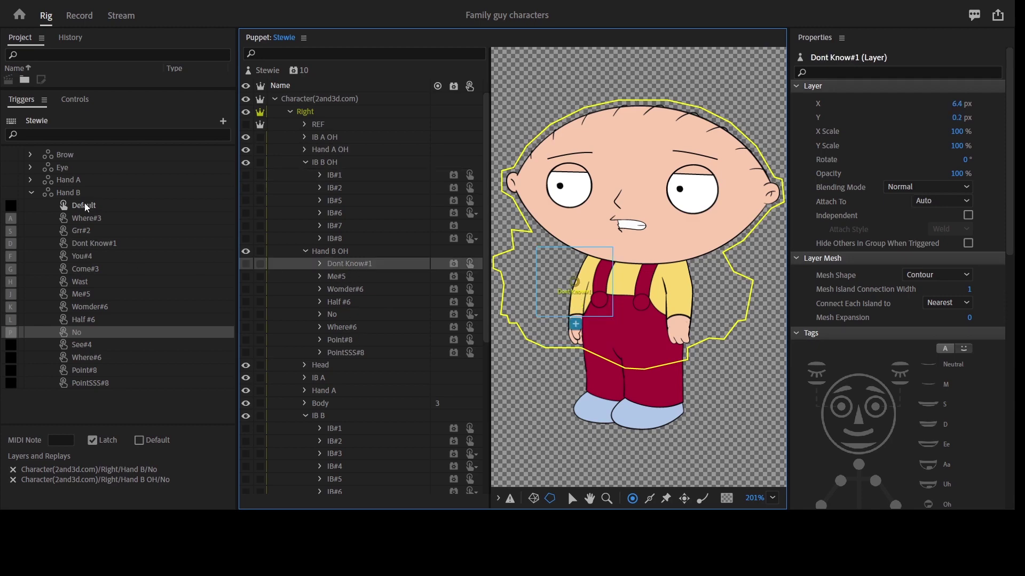
left_click(107, 218)
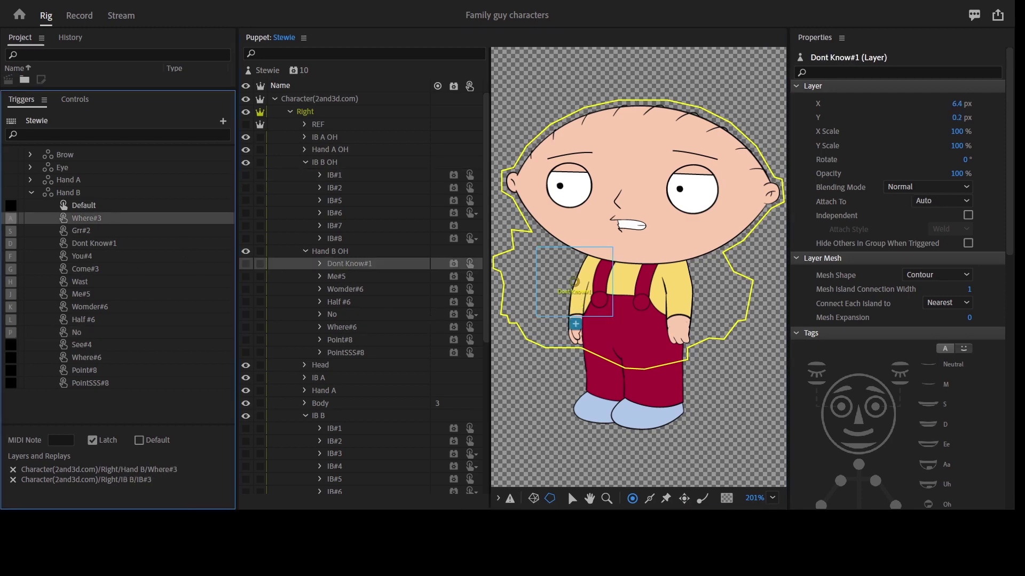
left_click(385, 265)
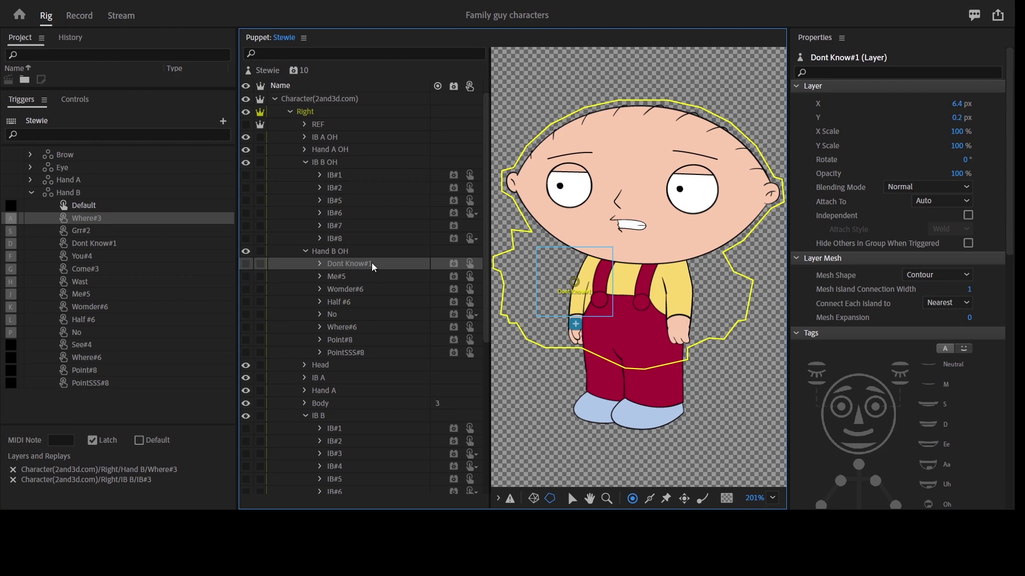
left_click(79, 15)
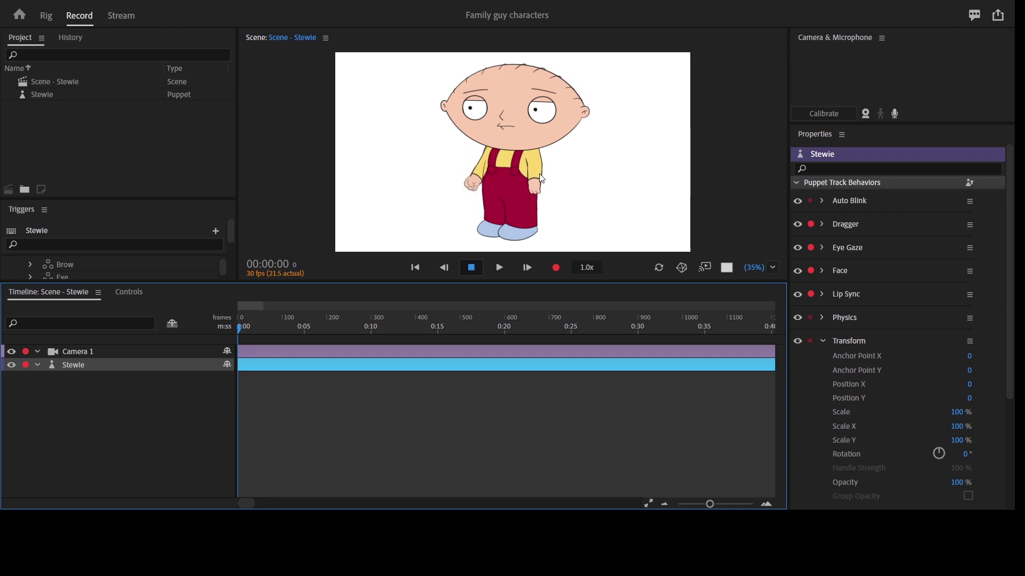
- Remove IB B OH's IB#2 layer from Hand B's Grr#2 trigger and check the pose in the scene
left_click(52, 18)
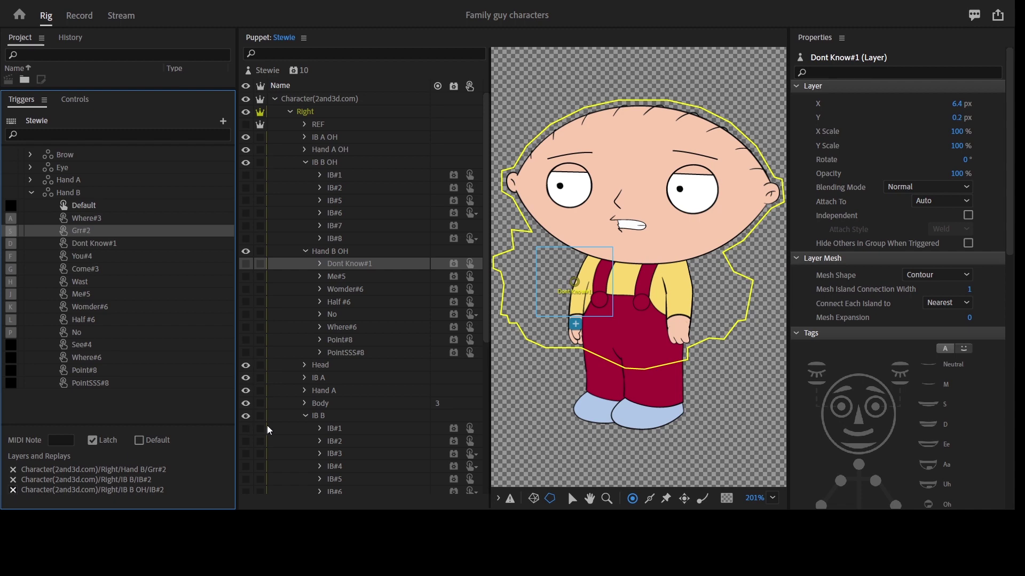
left_click(79, 15)
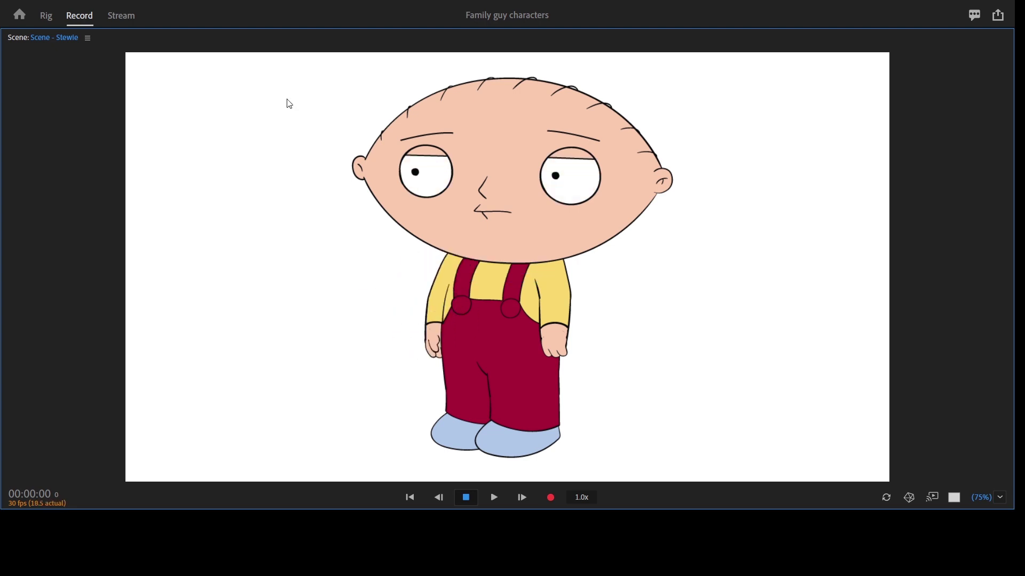
left_click(46, 17)
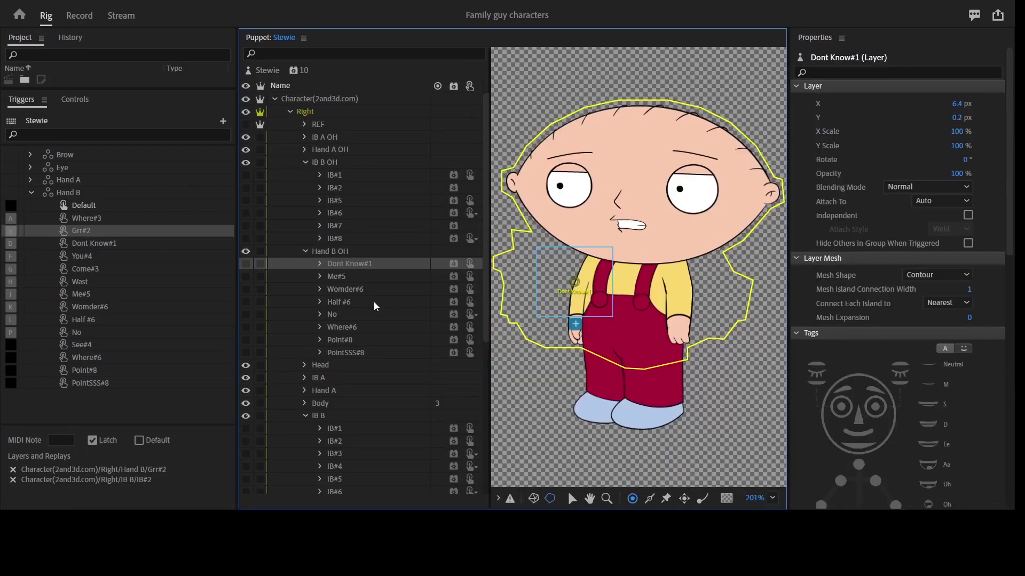
- Collapse IB B and expand Hand B OH's Womder#6 pose down to the layers inside its RE group
scroll(353, 293, "down", 3)
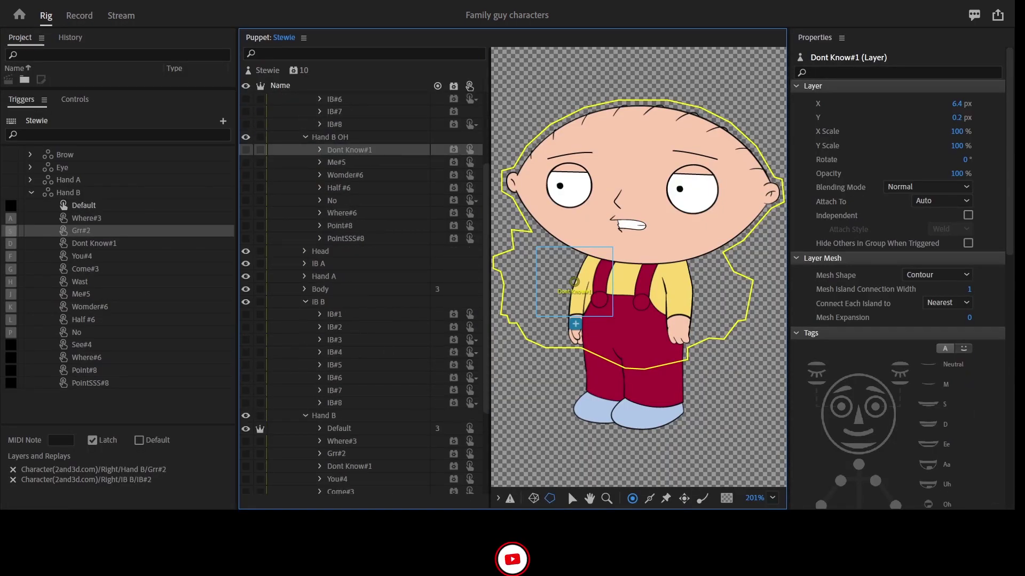
left_click(305, 301)
scroll(344, 338, "up", 3)
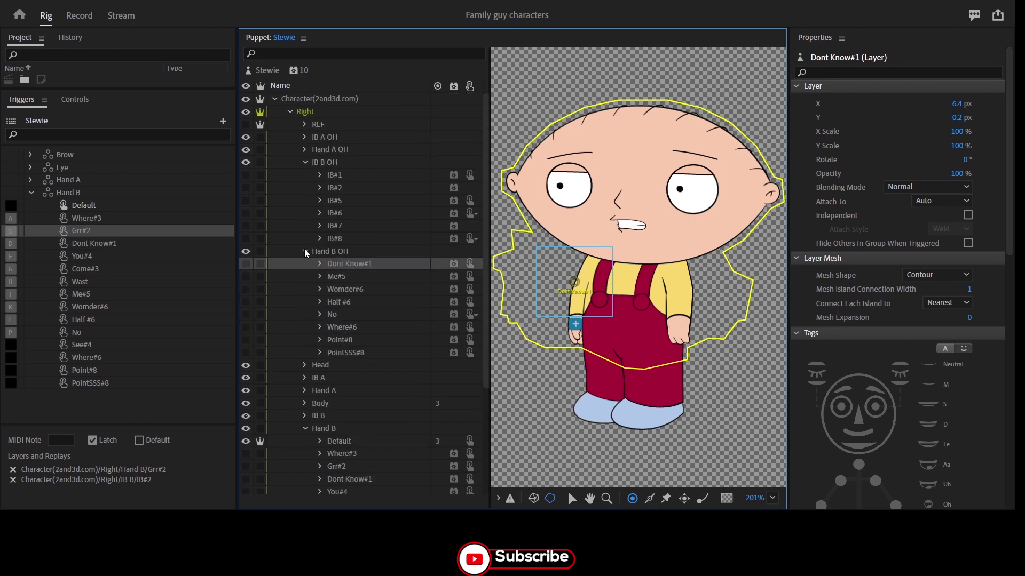
left_click(360, 327)
left_click(318, 293)
left_click(335, 323)
left_click(335, 327)
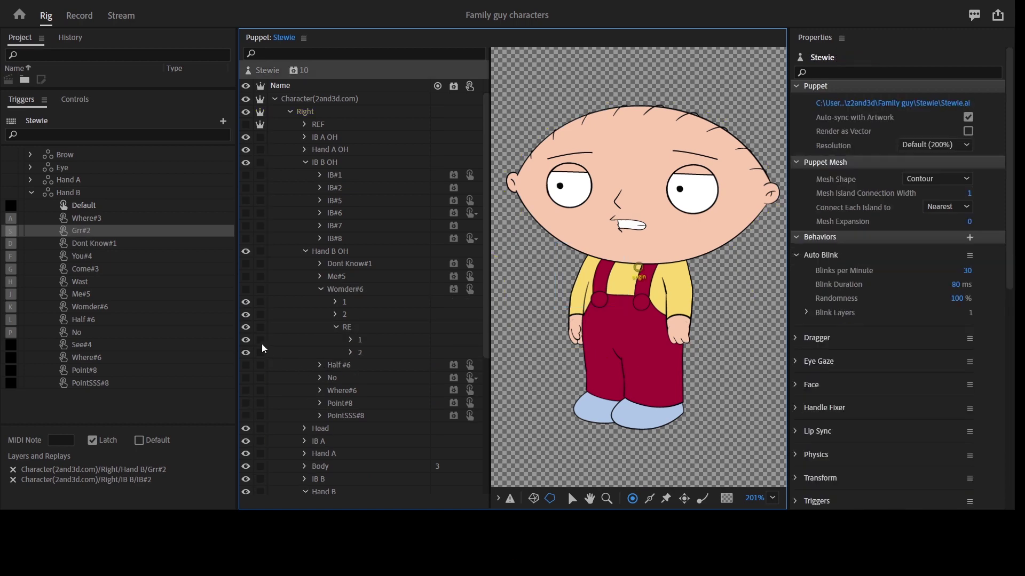
- Remove the Cycle Layers behavior from the RE group inside Hand A OH's Wonder #6 pose
left_click(304, 149)
left_click(339, 212)
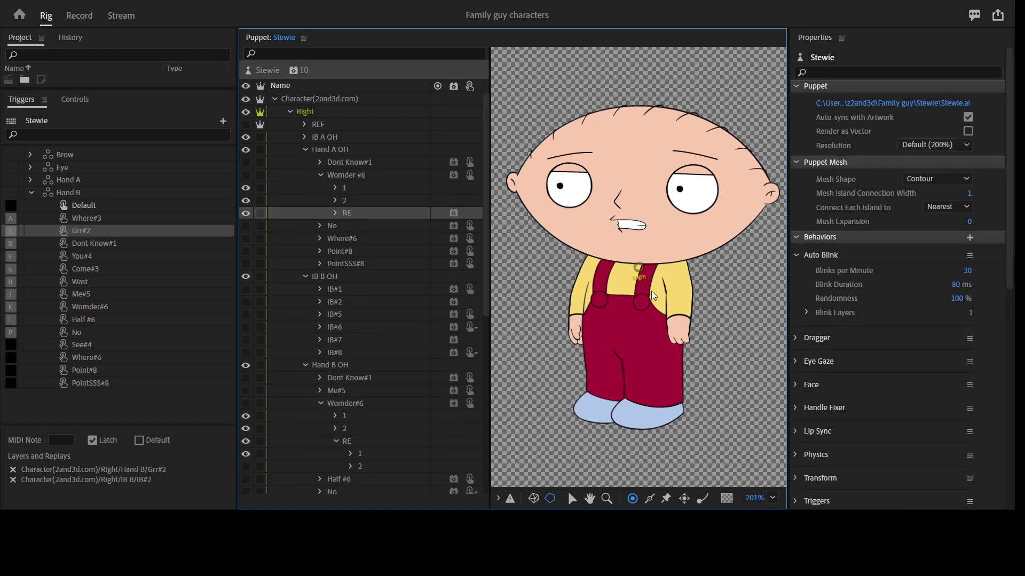
scroll(1007, 407, "down", 10)
left_click(969, 359)
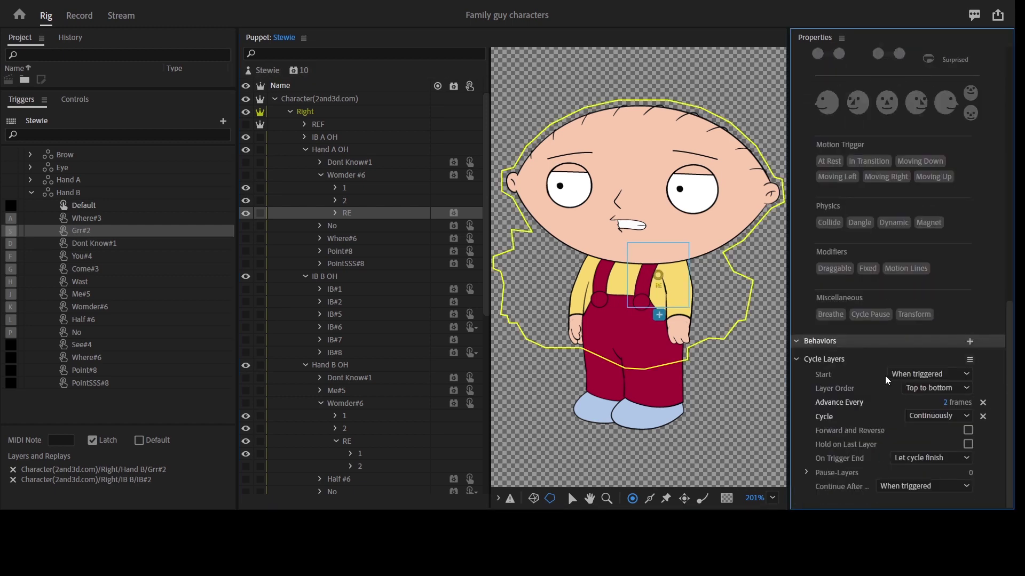
key("ctrl+z")
- Hide layer 2 in the RE group of Hand A OH's Wonder #6 and test the hand pose in the scene
left_click(335, 213)
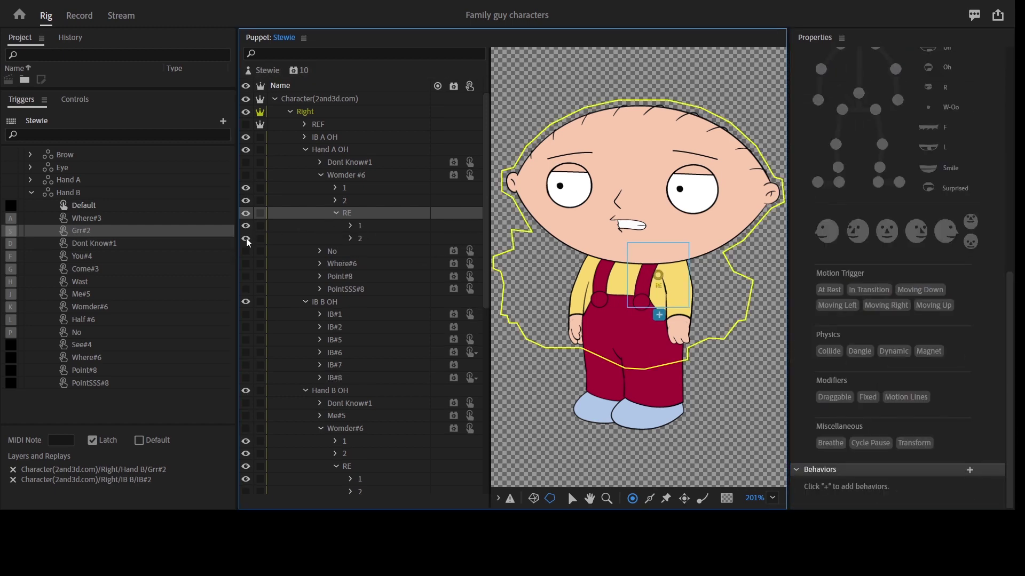
left_click(79, 16)
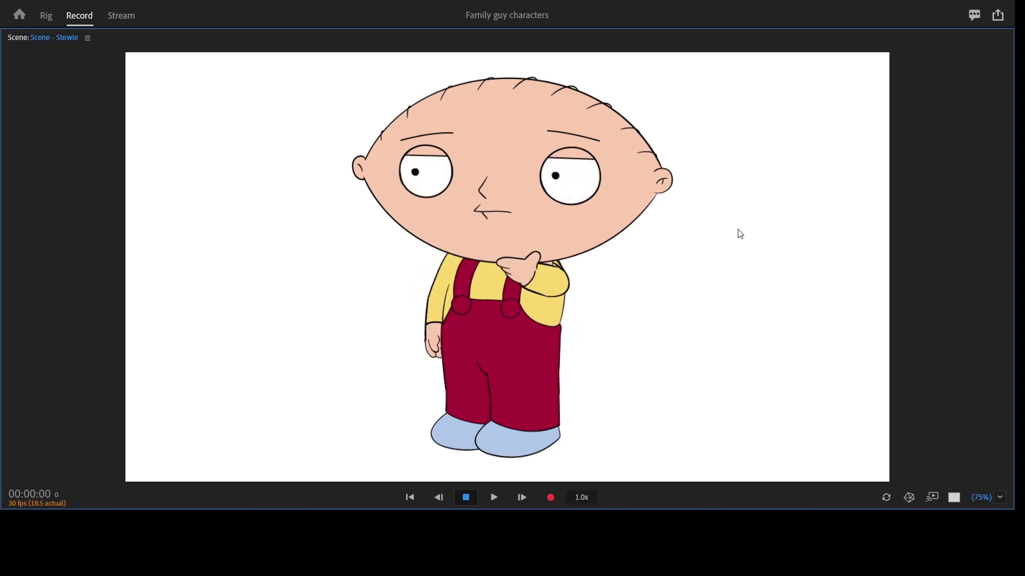
- In the rig, inspect the layers and Cycle Layers behavior of the RE group in Hand A's Wonder pose, and test the hand poses in the scene
left_click(47, 12)
scroll(354, 324, "down", 5)
scroll(354, 325, "down", 3)
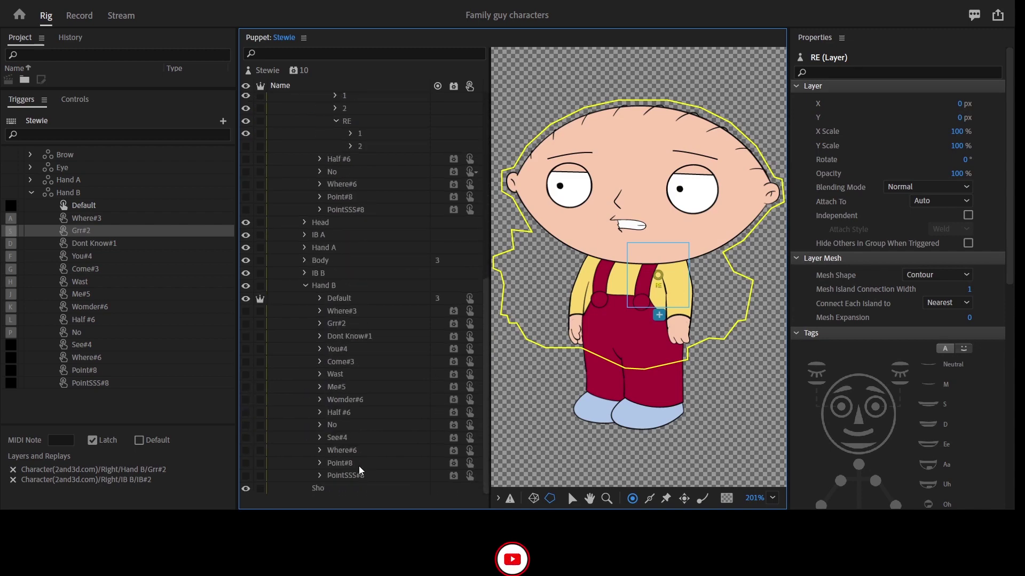
left_click(306, 285)
left_click(304, 437)
scroll(324, 437, "down", 4)
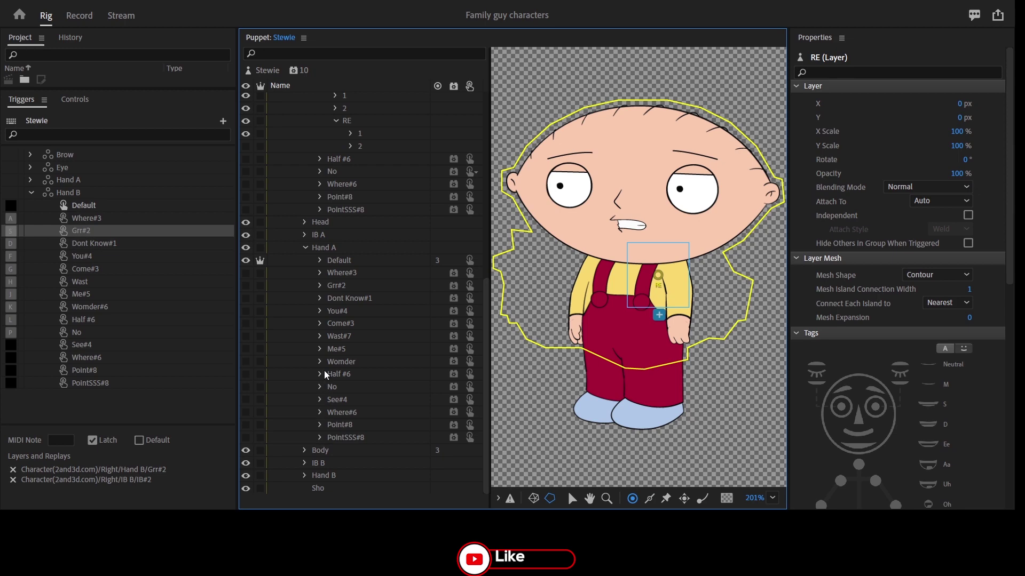
left_click(360, 399)
left_click(334, 400)
scroll(996, 411, "down", 10)
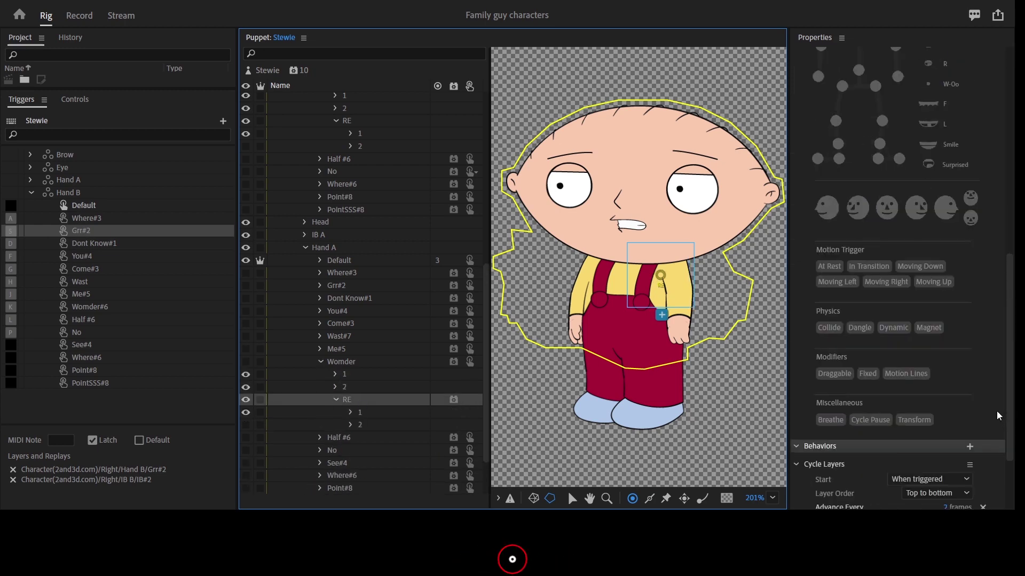
left_click(970, 359)
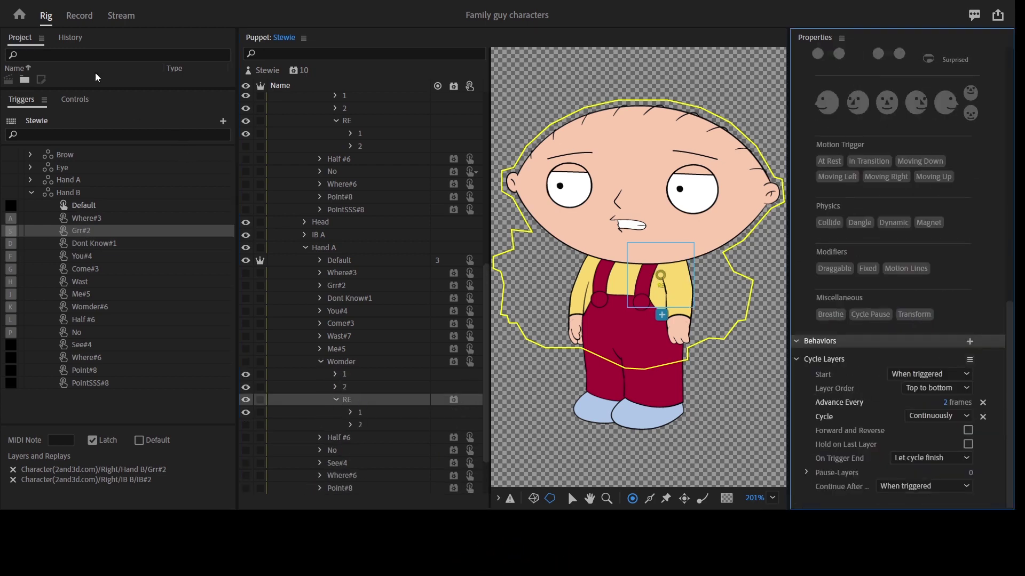
left_click(79, 16)
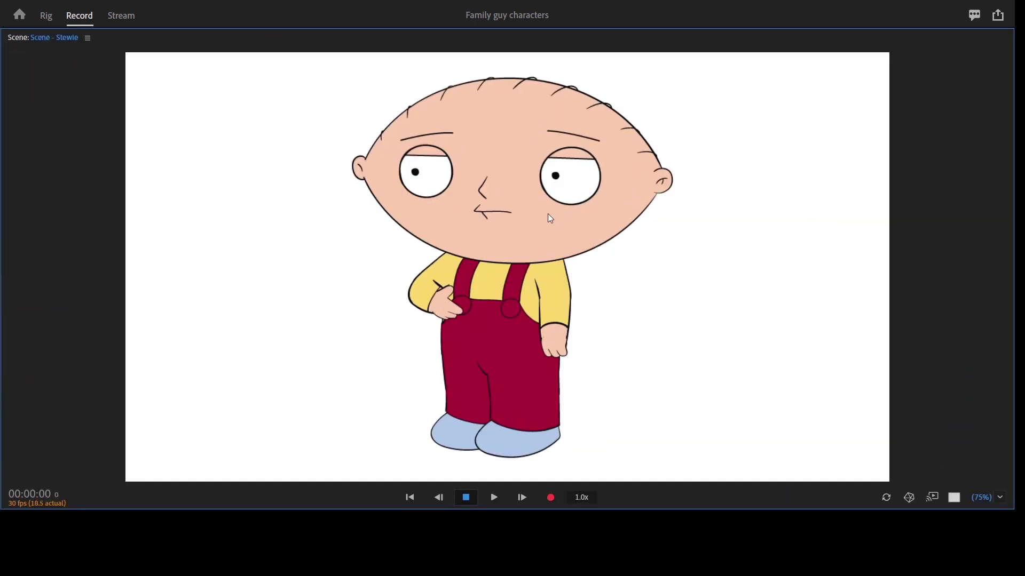
- Tag the Iris group under Head's FFT group as Draggable in the rig, and return to the scene
key("ctrl+1")
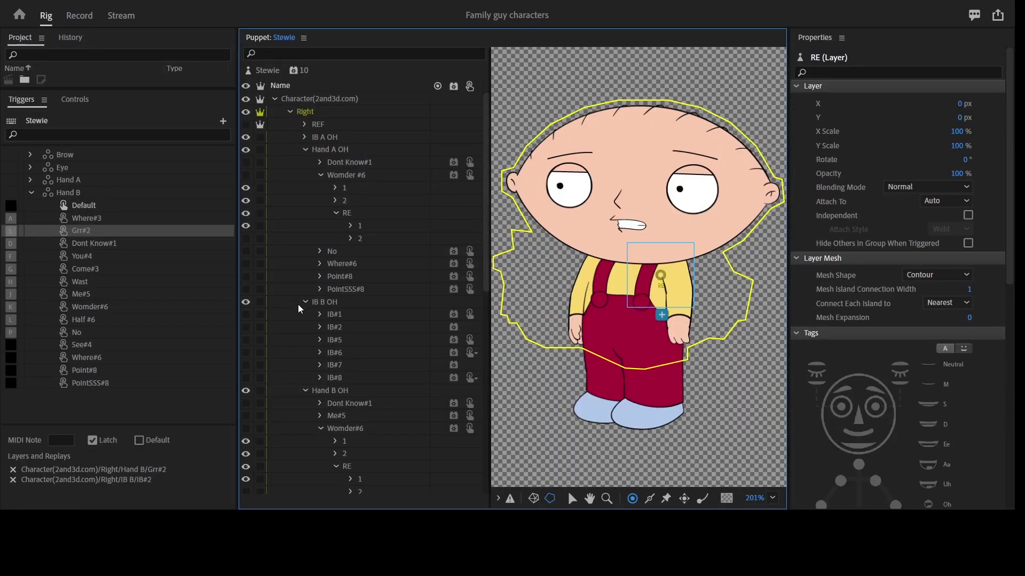
left_click(305, 303)
left_click(306, 314)
left_click(306, 328)
left_click(321, 339)
left_click(381, 389)
scroll(859, 425, "down", 8)
left_click(826, 414)
left_click(74, 17)
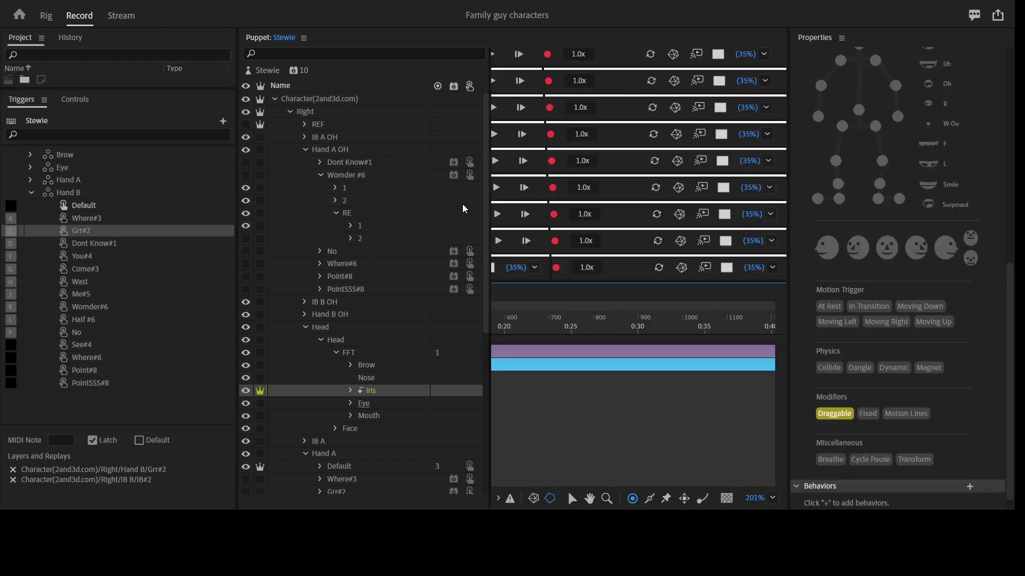